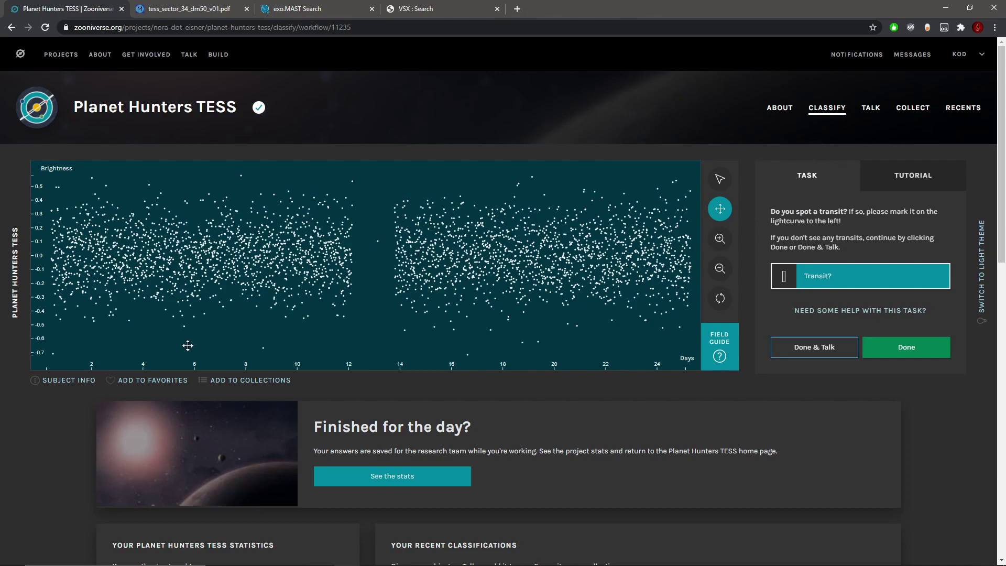
Check the star's metadata details, then close them and look over the page.
{"action": "left_click", "coordinate": [63, 380]}
{"action": "left_click", "coordinate": [582, 189]}
{"action": "left_click", "coordinate": [380, 265]}
{"action": "scroll", "coordinate": [499, 390], "scroll_direction": "down", "scroll_amount": 3}
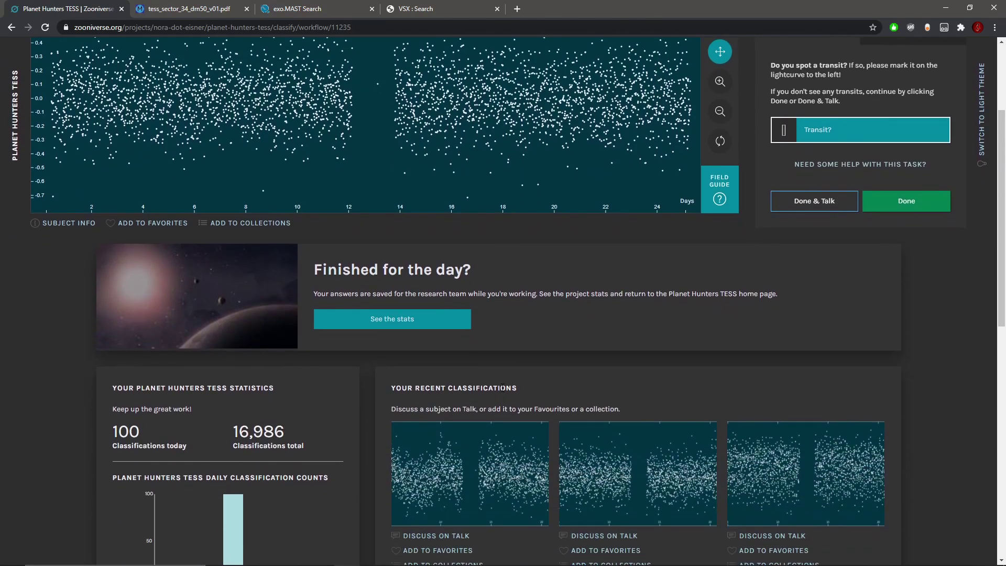
{"action": "scroll", "coordinate": [153, 431], "scroll_direction": "down", "scroll_amount": 3}
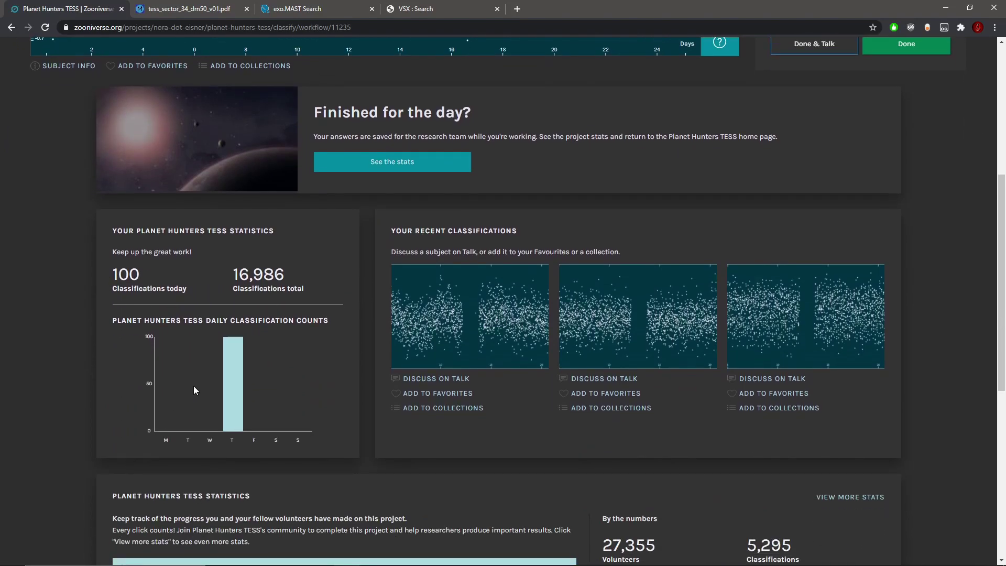
{"action": "scroll", "coordinate": [193, 386], "scroll_direction": "up", "scroll_amount": 2}
{"action": "scroll", "coordinate": [297, 317], "scroll_direction": "up", "scroll_amount": 3}
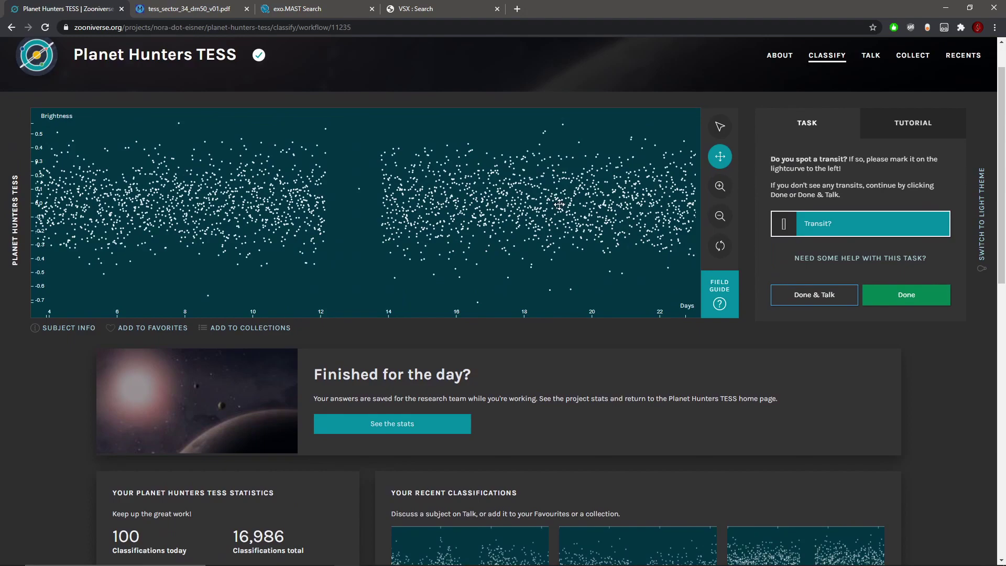
Zoom into the lightcurve, pan to days 2–7, then return to the full 25 days.
{"action": "left_click", "coordinate": [720, 216]}
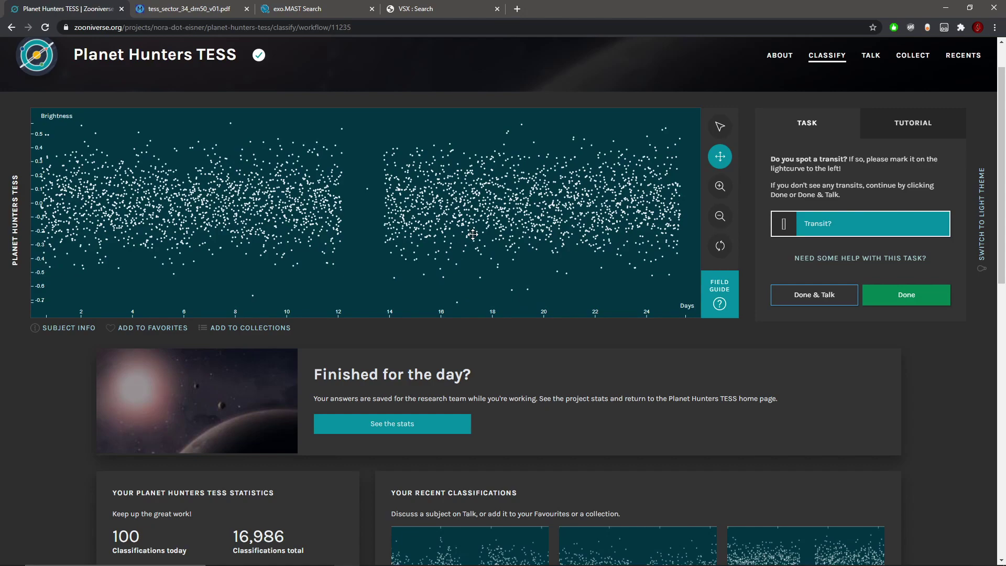
{"action": "left_click", "coordinate": [719, 126]}
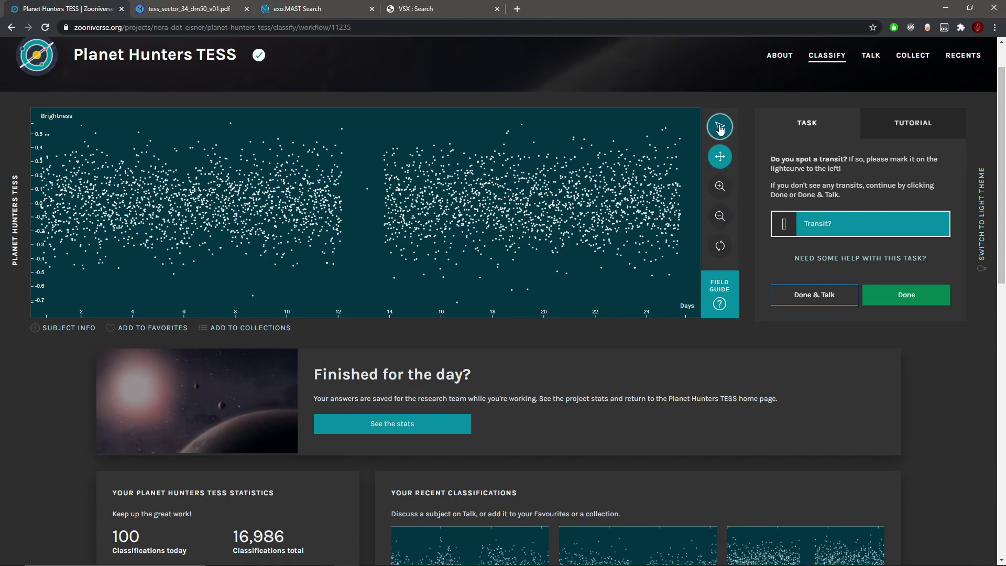
{"action": "left_click", "coordinate": [720, 185]}
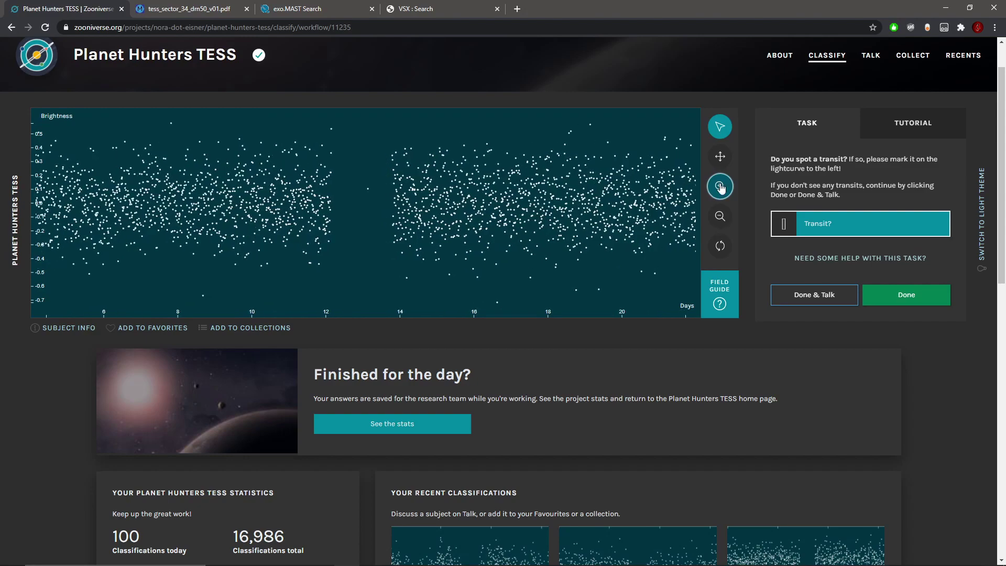
{"action": "left_click", "coordinate": [720, 156]}
{"action": "left_click_drag", "start_coordinate": [262, 220], "coordinate": [344, 220]}
{"action": "left_click", "coordinate": [720, 216]}
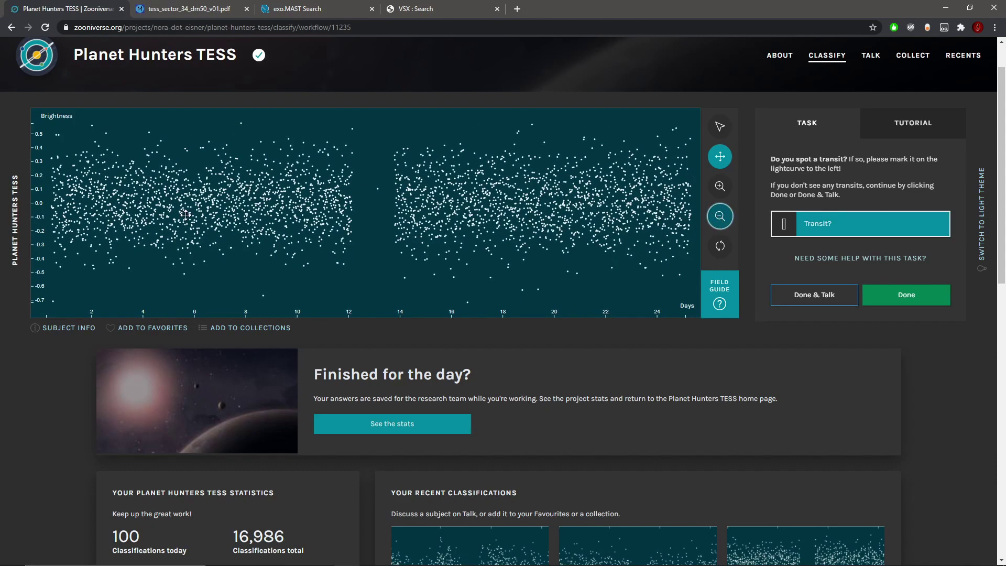
Inspect days 2–16 up close, zoom back out, and submit with no transit marked.
{"action": "left_click", "coordinate": [720, 187]}
{"action": "left_click_drag", "start_coordinate": [401, 182], "coordinate": [577, 188]}
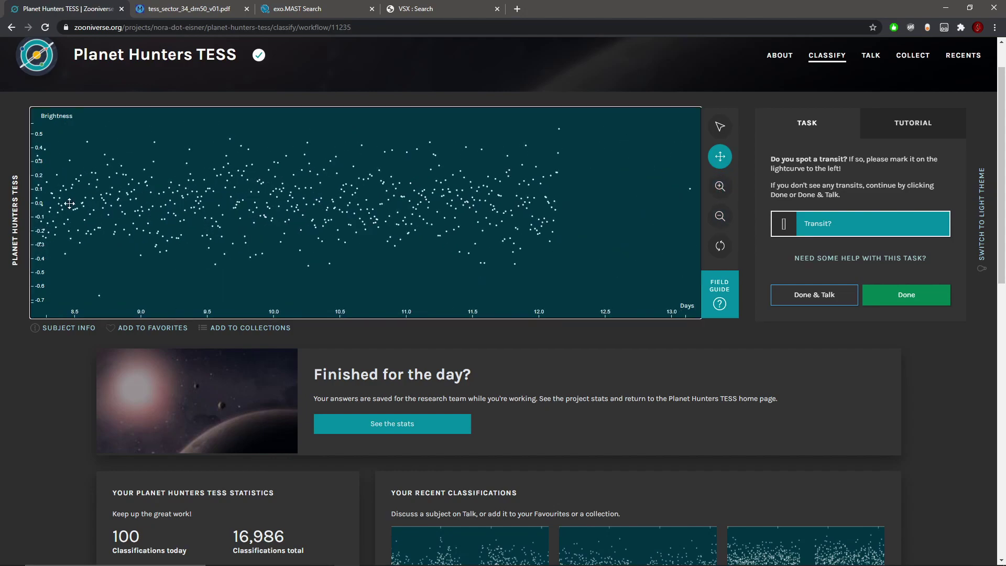
{"action": "scroll", "coordinate": [275, 210], "scroll_direction": "up", "scroll_amount": 3}
{"action": "left_click_drag", "start_coordinate": [275, 210], "coordinate": [555, 209]}
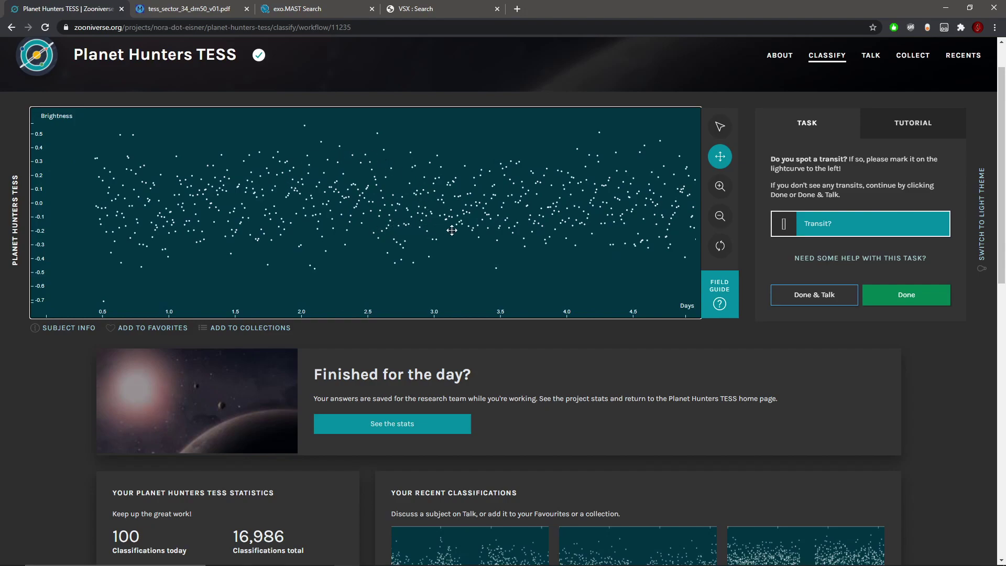
{"action": "left_click", "coordinate": [721, 217]}
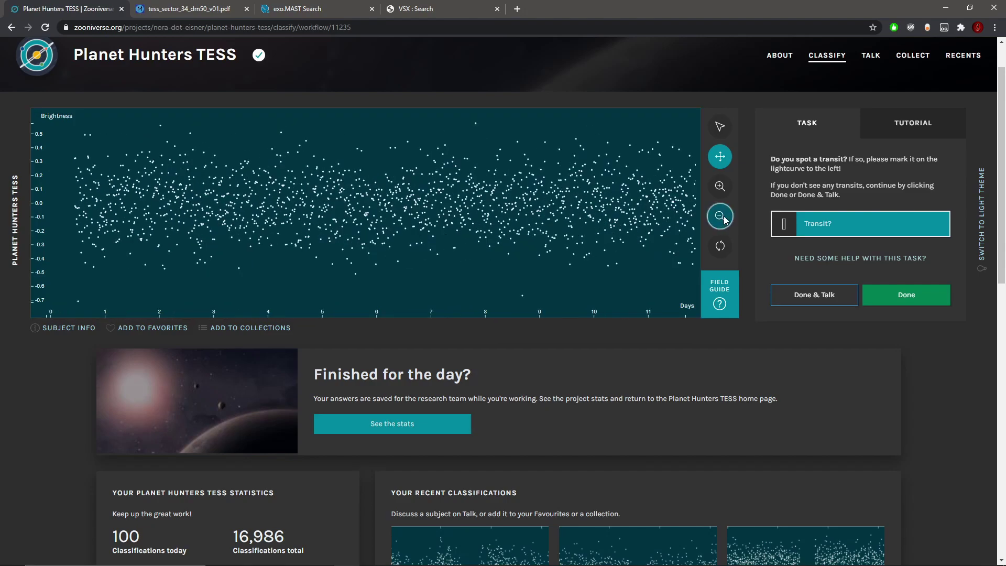
{"action": "left_click", "coordinate": [723, 217]}
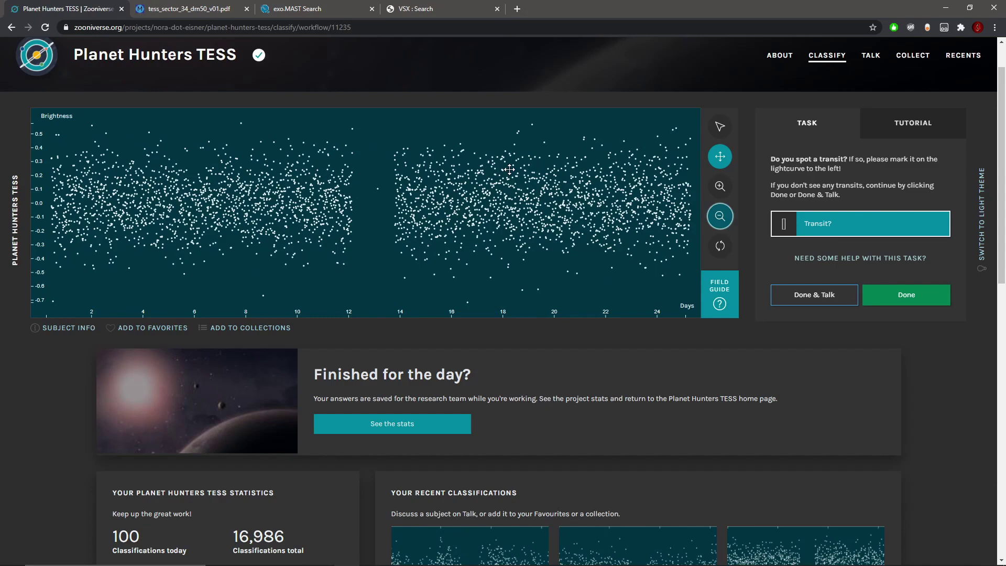
{"action": "left_click", "coordinate": [922, 299]}
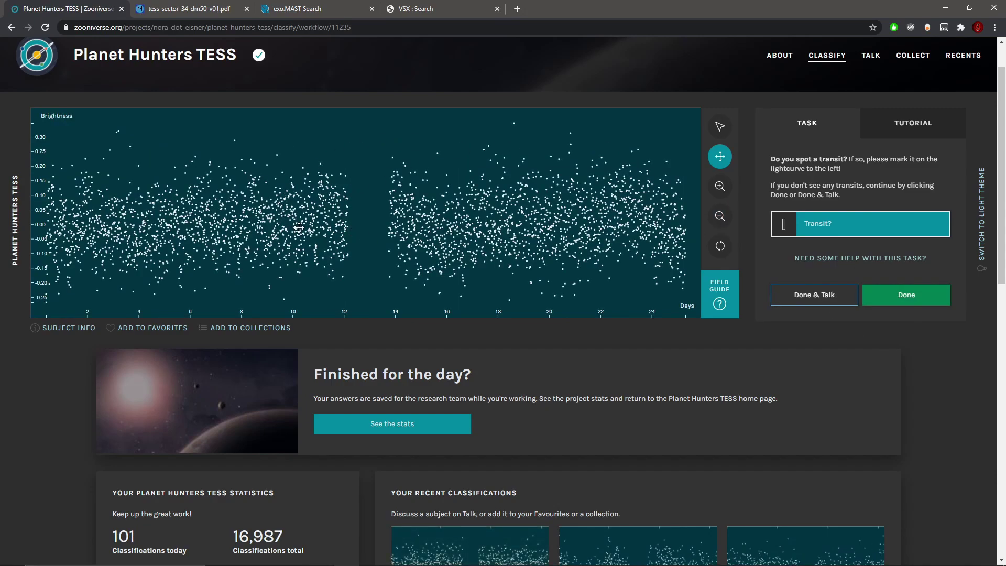
{"action": "left_click", "coordinate": [731, 131]}
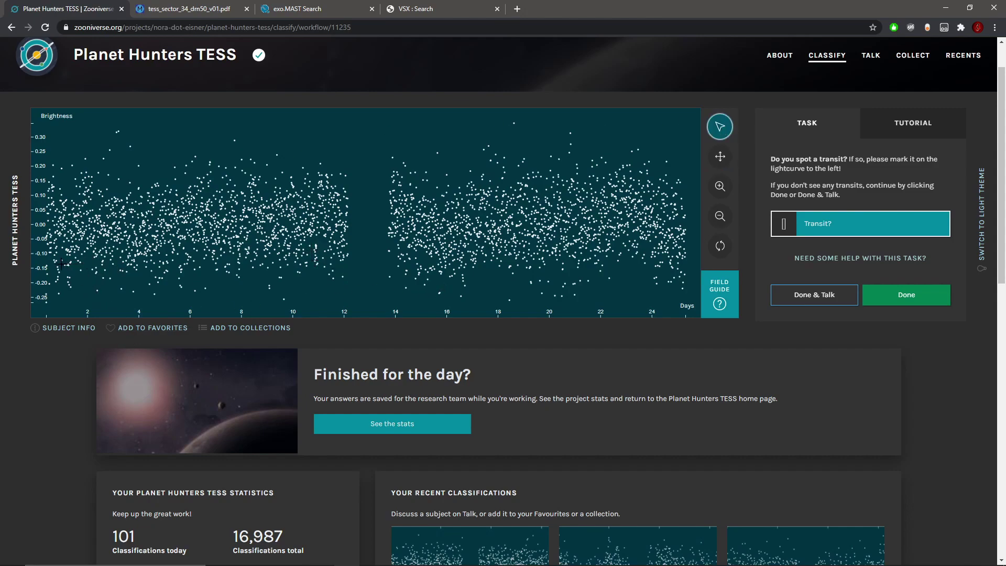
{"action": "left_click_drag", "start_coordinate": [62, 263], "coordinate": [55, 210]}
{"action": "left_click", "coordinate": [58, 112]}
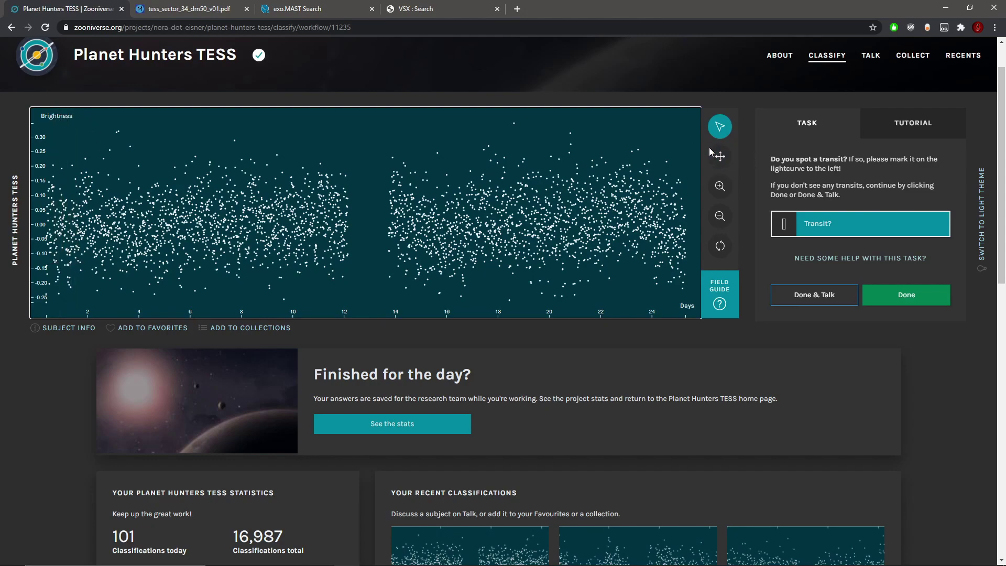
{"action": "left_click", "coordinate": [720, 156]}
{"action": "left_click", "coordinate": [720, 186]}
{"action": "left_click", "coordinate": [722, 189]}
{"action": "left_click", "coordinate": [720, 187]}
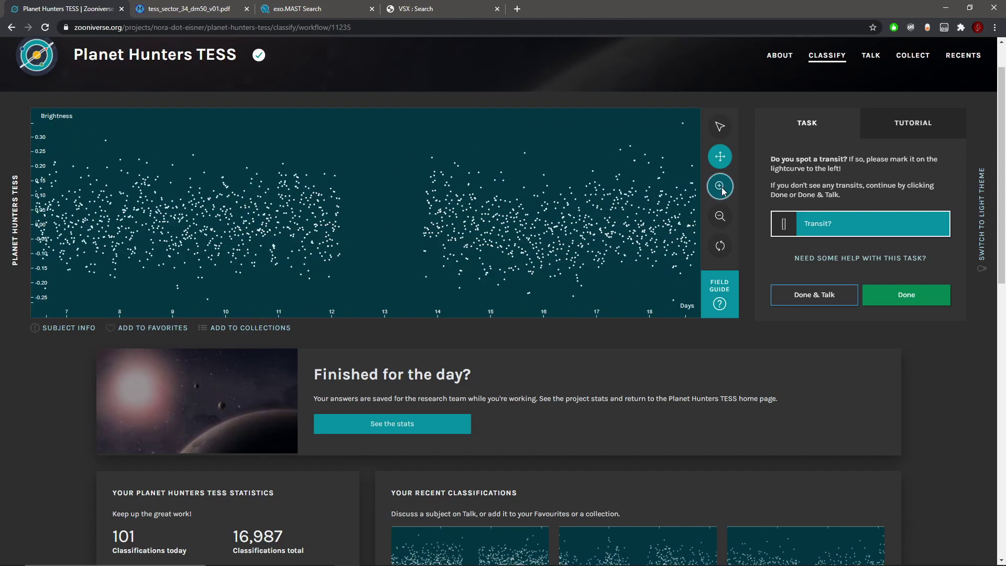
{"action": "left_click", "coordinate": [720, 188]}
{"action": "left_click_drag", "start_coordinate": [509, 210], "coordinate": [504, 214]}
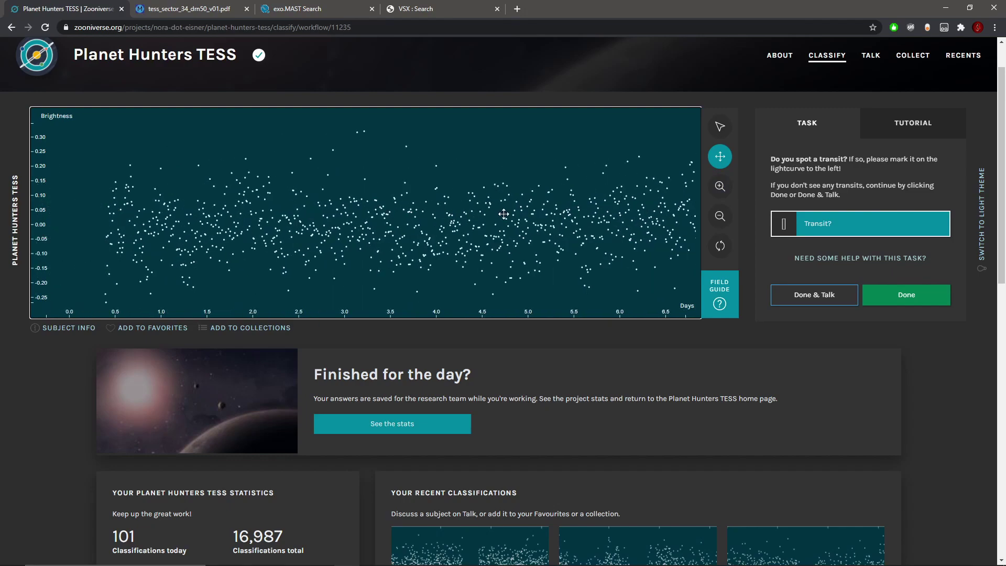
{"action": "left_click", "coordinate": [720, 199]}
{"action": "left_click", "coordinate": [721, 202]}
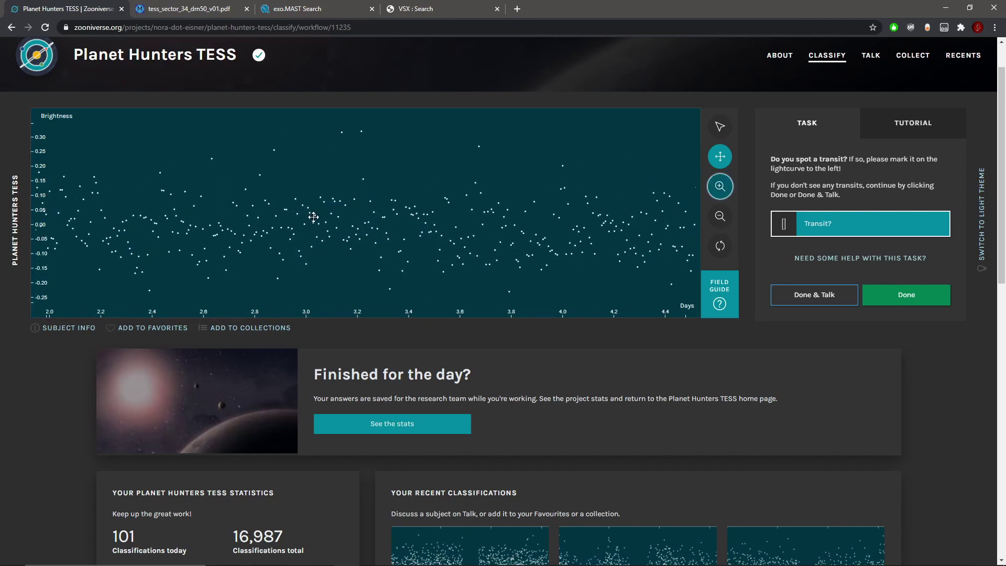
{"action": "left_click_drag", "start_coordinate": [314, 219], "coordinate": [386, 220]}
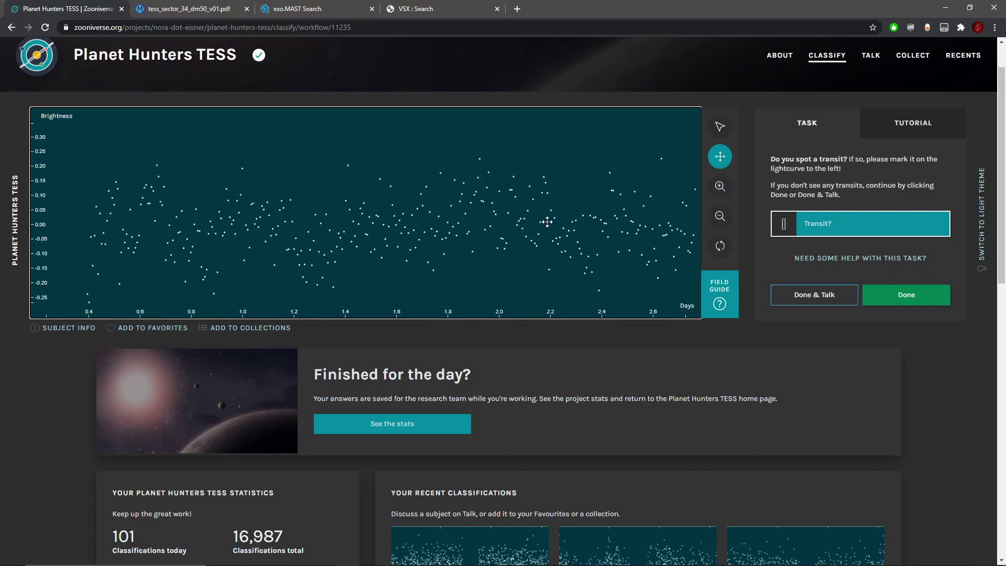
{"action": "left_click_drag", "start_coordinate": [669, 220], "coordinate": [416, 224]}
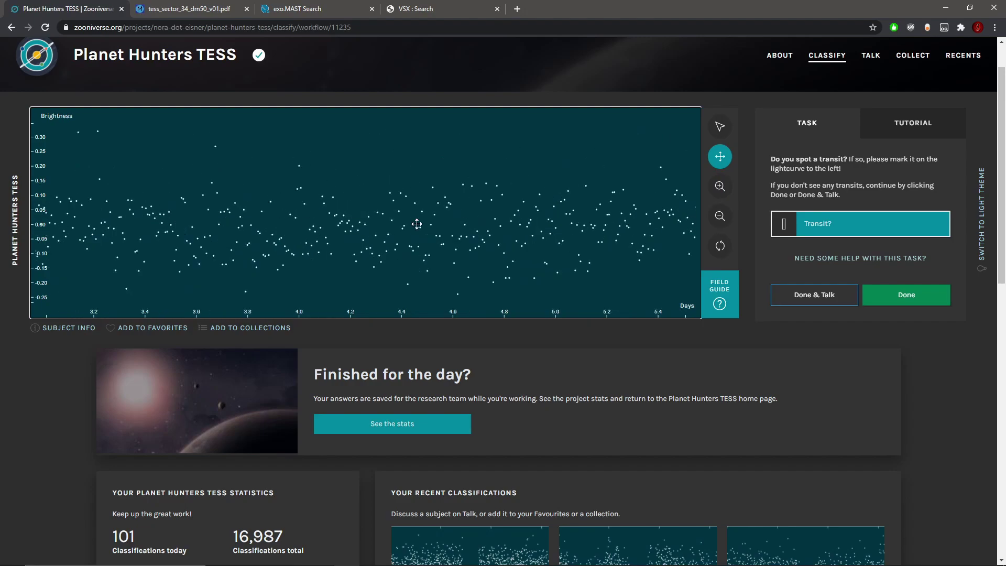
{"action": "left_click", "coordinate": [720, 216]}
{"action": "left_click", "coordinate": [720, 216]}
{"action": "left_click_drag", "start_coordinate": [592, 229], "coordinate": [444, 229]}
{"action": "left_click", "coordinate": [720, 186]}
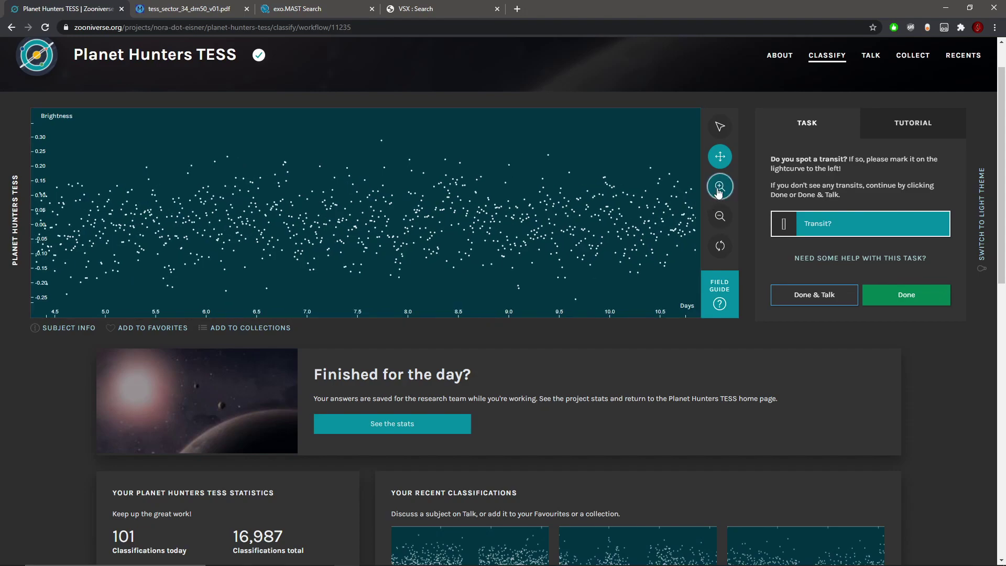
{"action": "left_click", "coordinate": [719, 186]}
{"action": "left_click", "coordinate": [719, 216]}
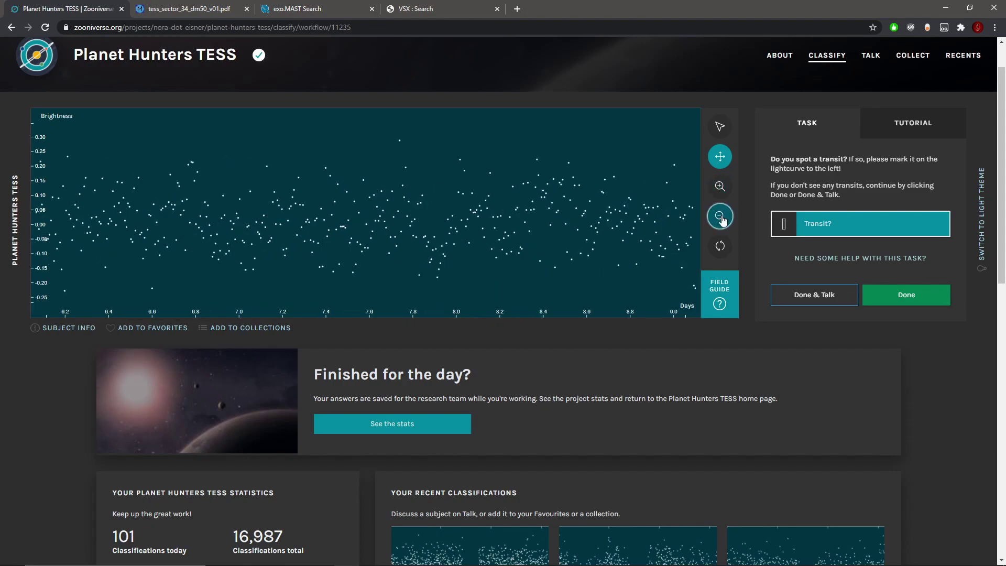
{"action": "left_click", "coordinate": [719, 216]}
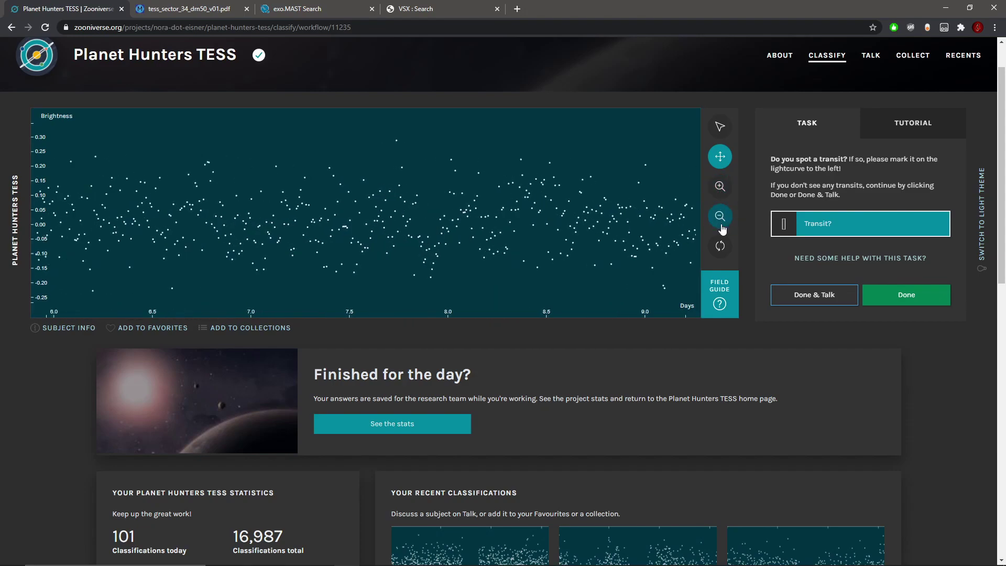
{"action": "left_click", "coordinate": [720, 216]}
{"action": "left_click", "coordinate": [720, 216]}
{"action": "left_click_drag", "start_coordinate": [619, 225], "coordinate": [494, 234]}
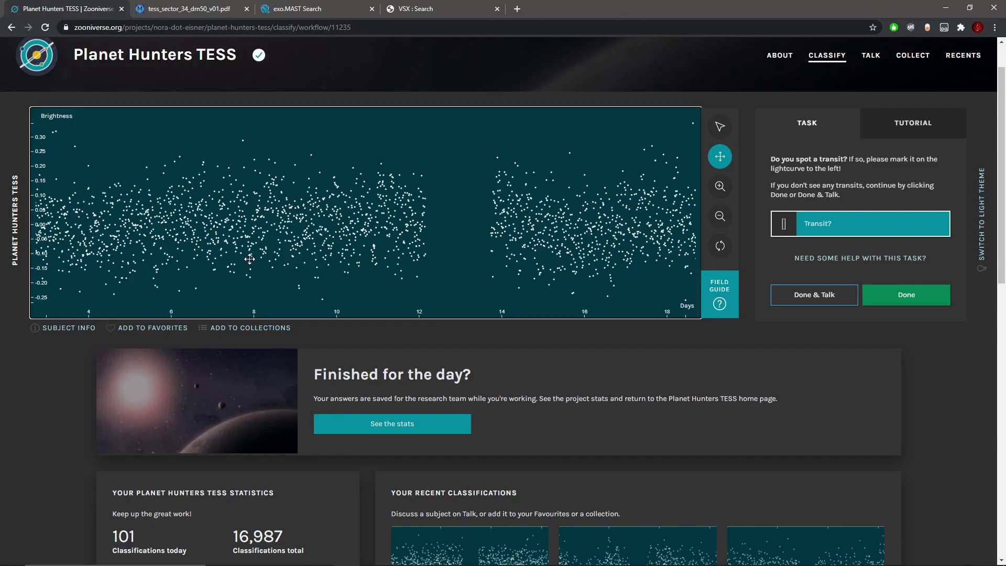
{"action": "left_click", "coordinate": [76, 329]}
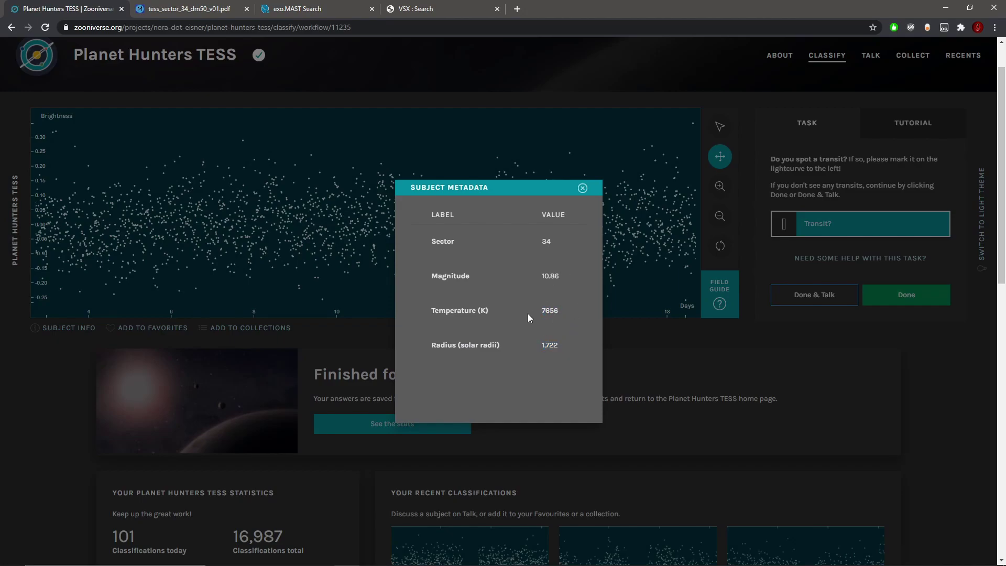
{"action": "left_click", "coordinate": [582, 188]}
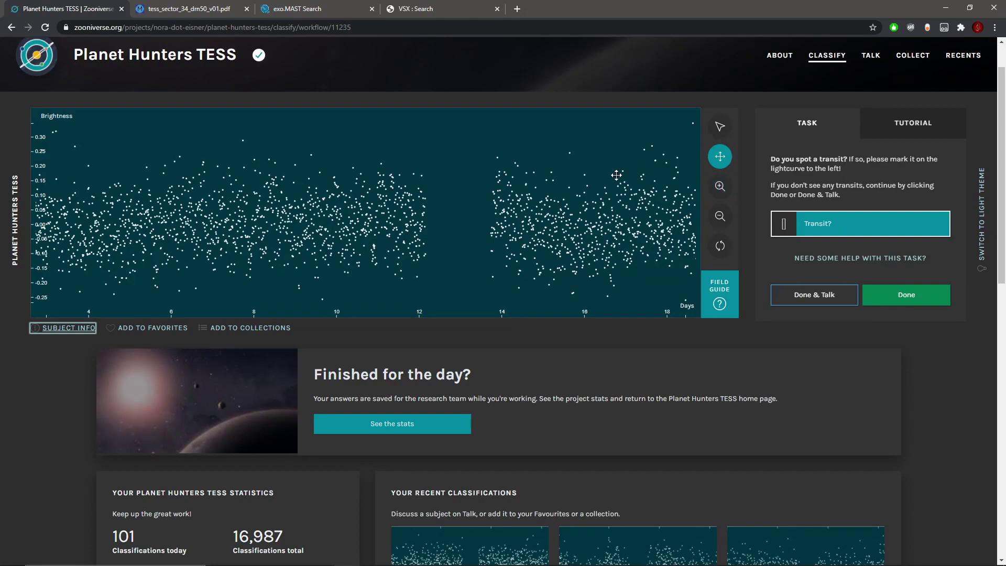
{"action": "left_click_drag", "start_coordinate": [633, 192], "coordinate": [330, 193]}
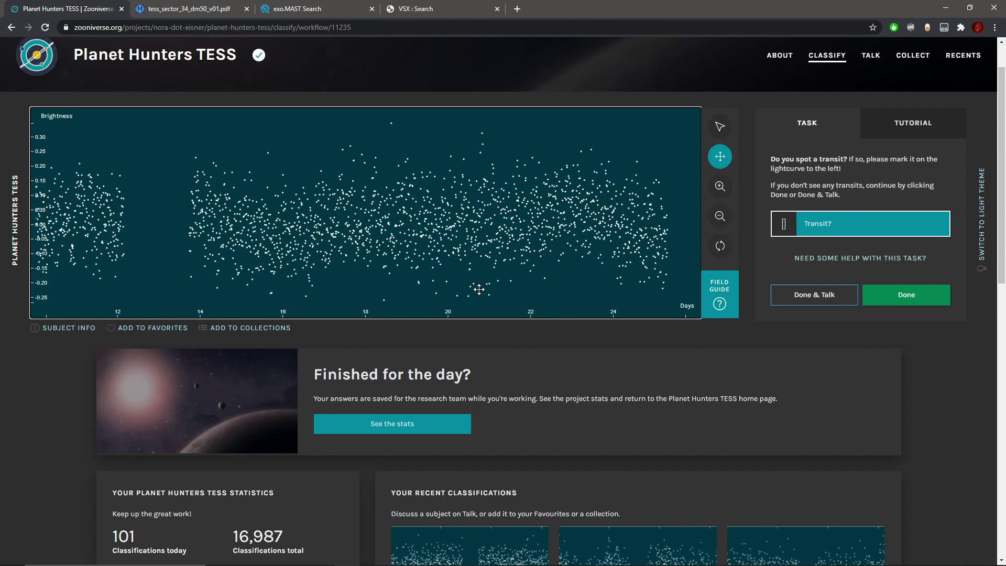
{"action": "scroll", "coordinate": [491, 284], "scroll_direction": "left", "scroll_amount": 10}
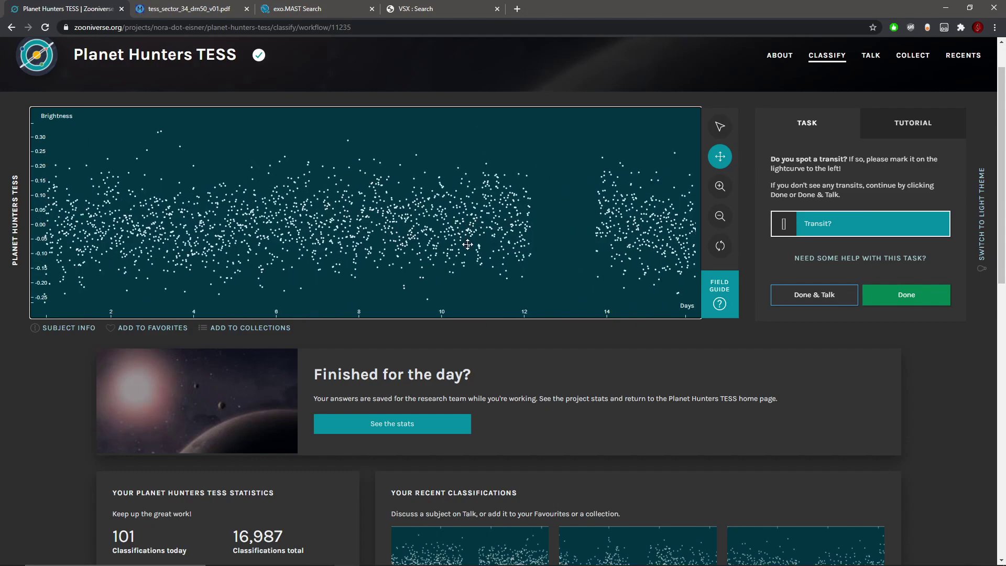
{"action": "left_click", "coordinate": [720, 186]}
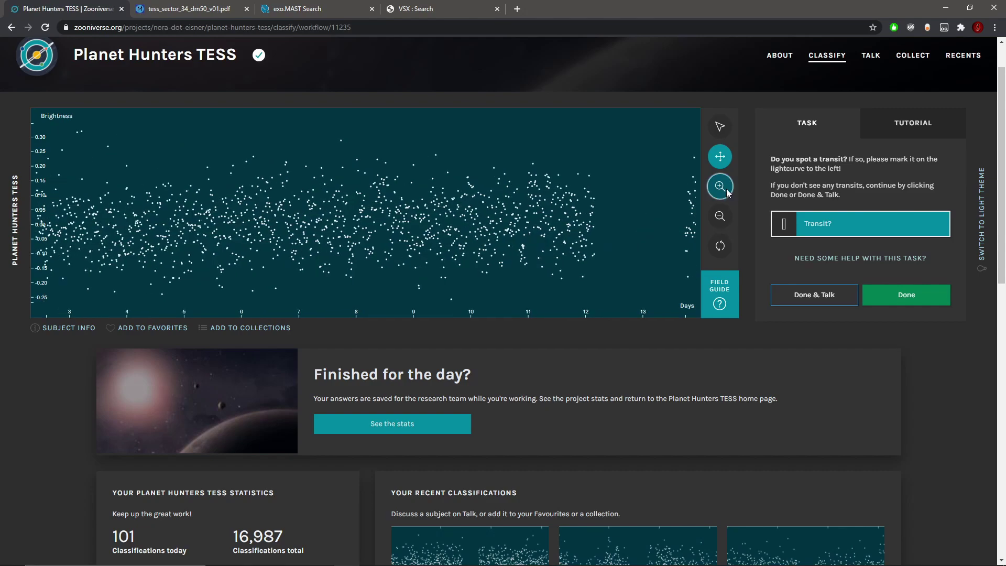
{"action": "left_click", "coordinate": [720, 186]}
{"action": "scroll", "coordinate": [472, 210], "scroll_direction": "right", "scroll_amount": 3}
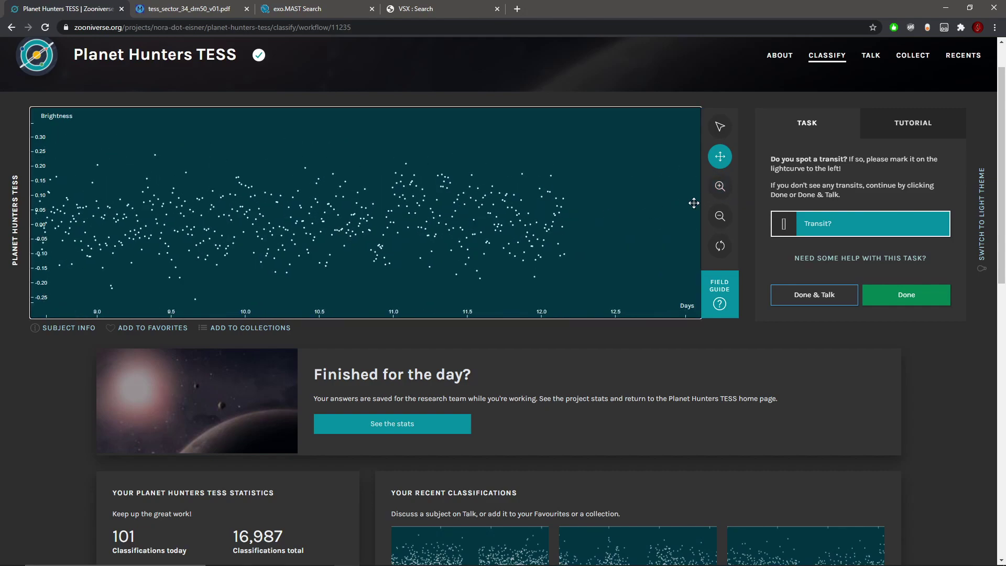
{"action": "left_click", "coordinate": [719, 186]}
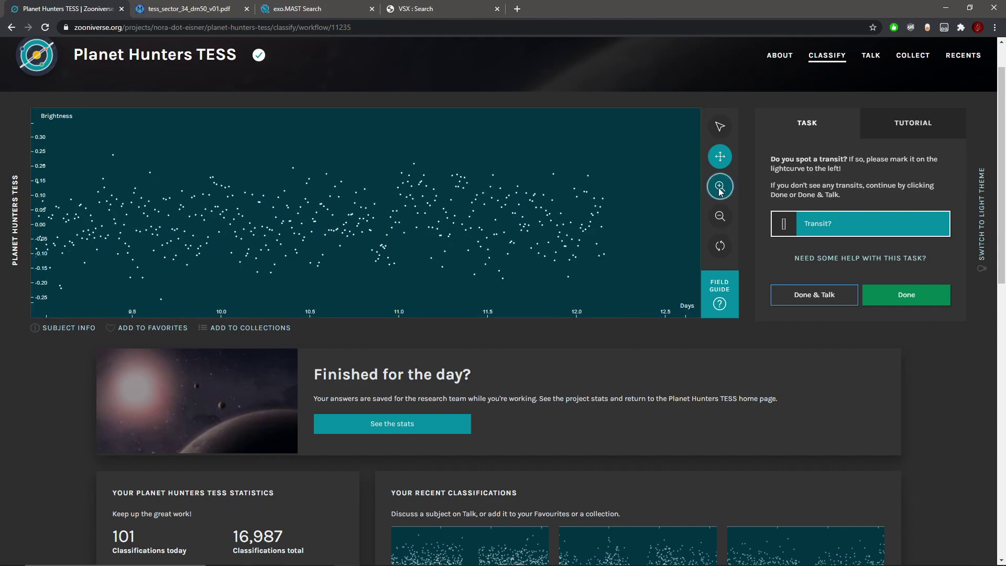
{"action": "left_click", "coordinate": [719, 215]}
{"action": "left_click", "coordinate": [720, 216]}
{"action": "left_click", "coordinate": [720, 216]}
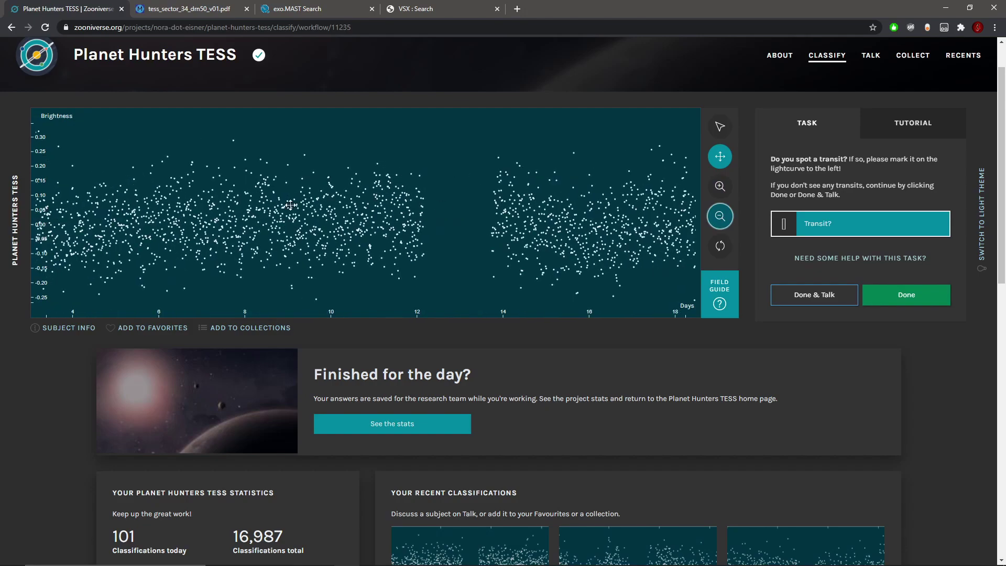
{"action": "left_click", "coordinate": [719, 187]}
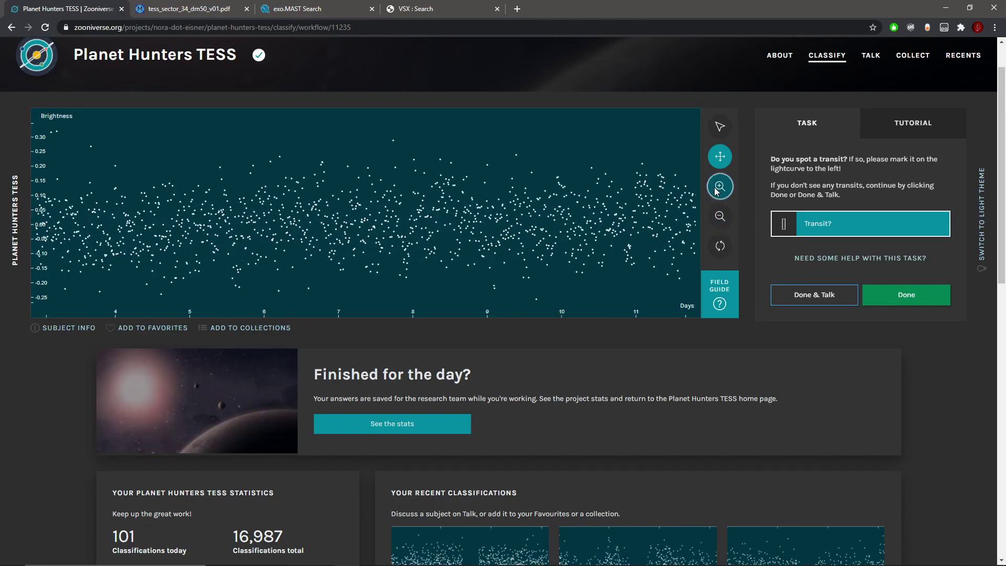
{"action": "left_click", "coordinate": [720, 216]}
{"action": "left_click", "coordinate": [720, 215]}
{"action": "left_click", "coordinate": [721, 216]}
{"action": "left_click", "coordinate": [720, 216]}
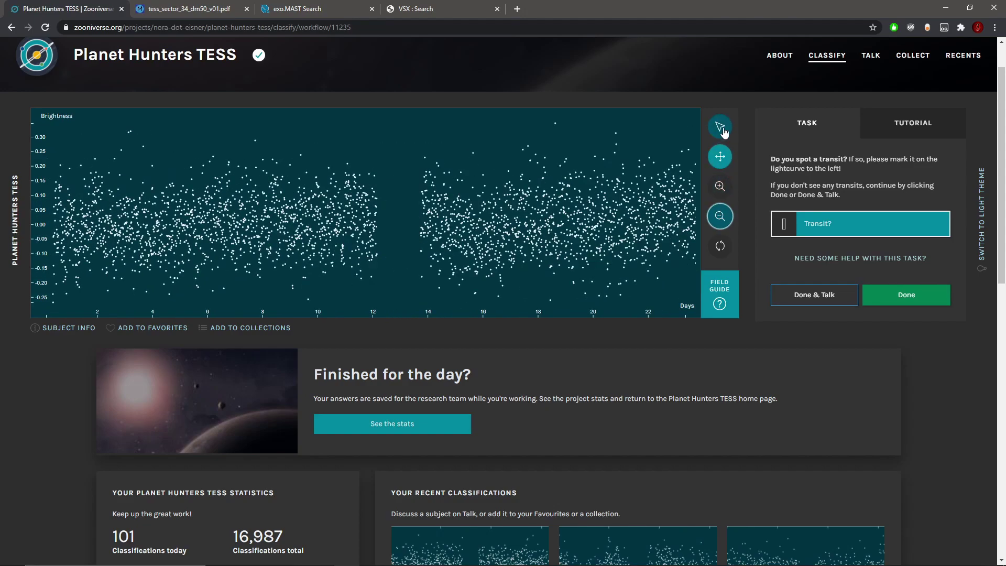
Mark transits near days 10.9, 7.8 and 5.5 on the light curve.
{"action": "left_click", "coordinate": [726, 127]}
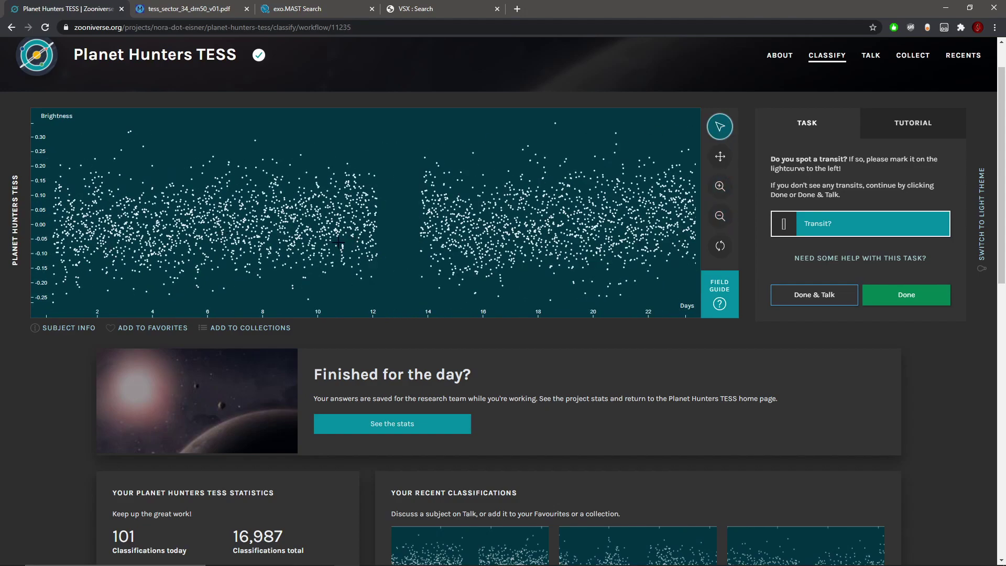
{"action": "left_click", "coordinate": [342, 242]}
{"action": "left_click", "coordinate": [258, 256]}
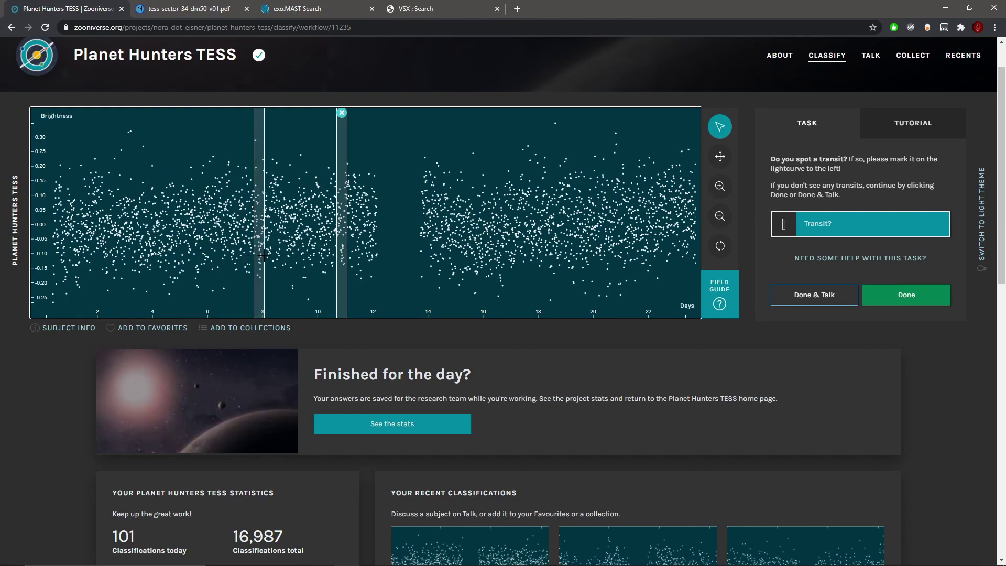
{"action": "left_click", "coordinate": [194, 255]}
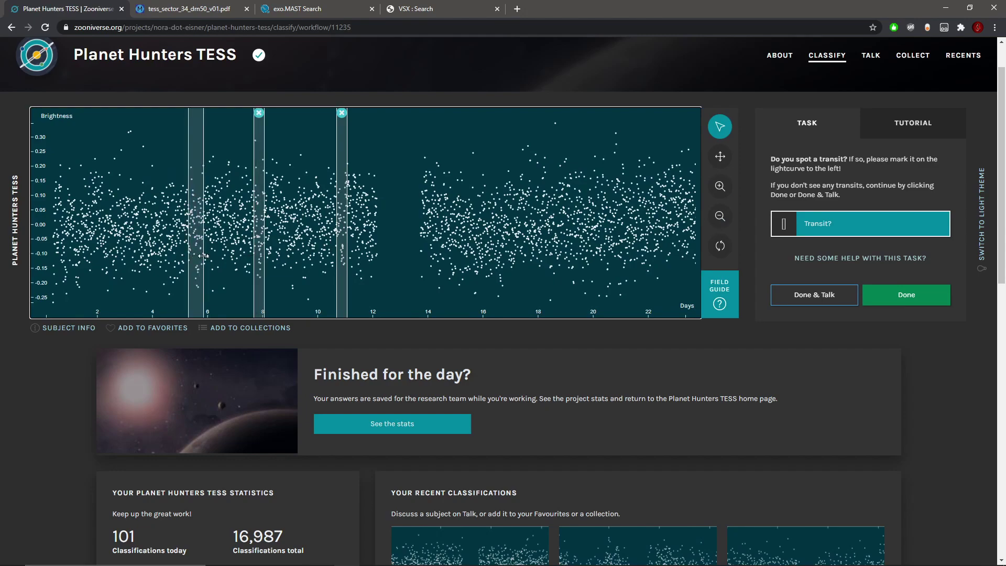
Zoom in to days 2–9 and delete the transit mark near day 5.5.
{"action": "left_click", "coordinate": [717, 187]}
{"action": "left_click", "coordinate": [719, 156]}
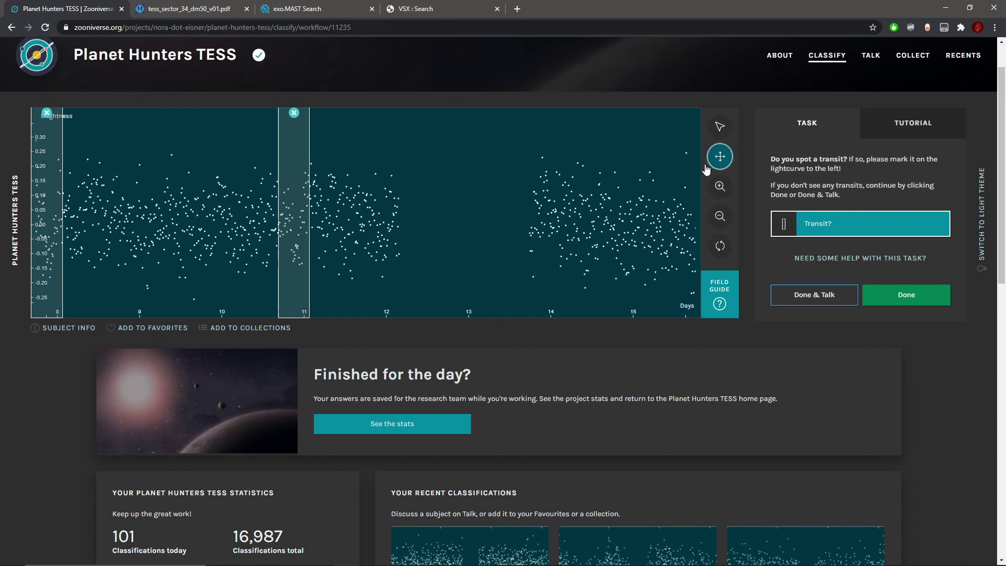
{"action": "left_click_drag", "start_coordinate": [315, 199], "coordinate": [465, 191]}
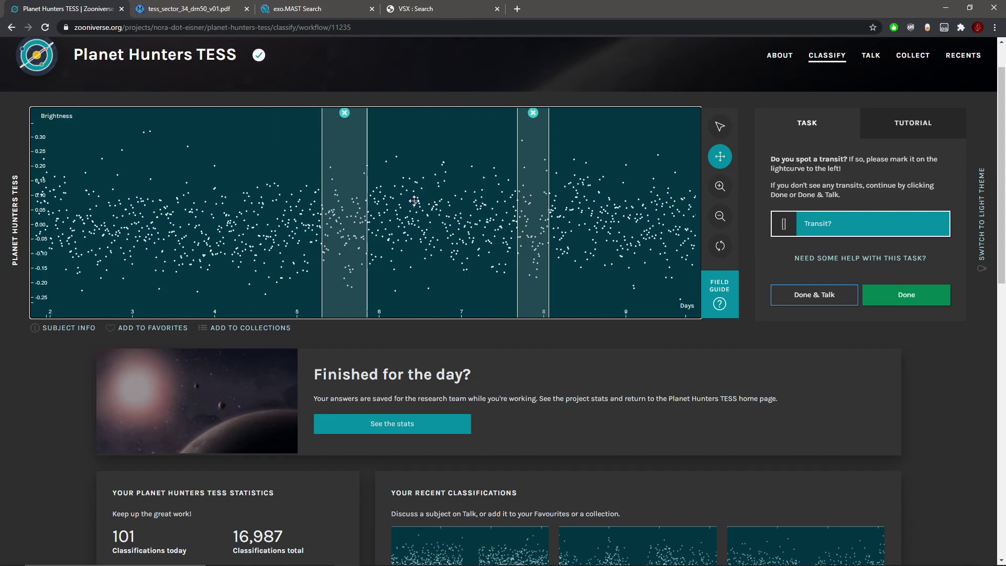
{"action": "left_click", "coordinate": [720, 127]}
{"action": "left_click", "coordinate": [345, 113]}
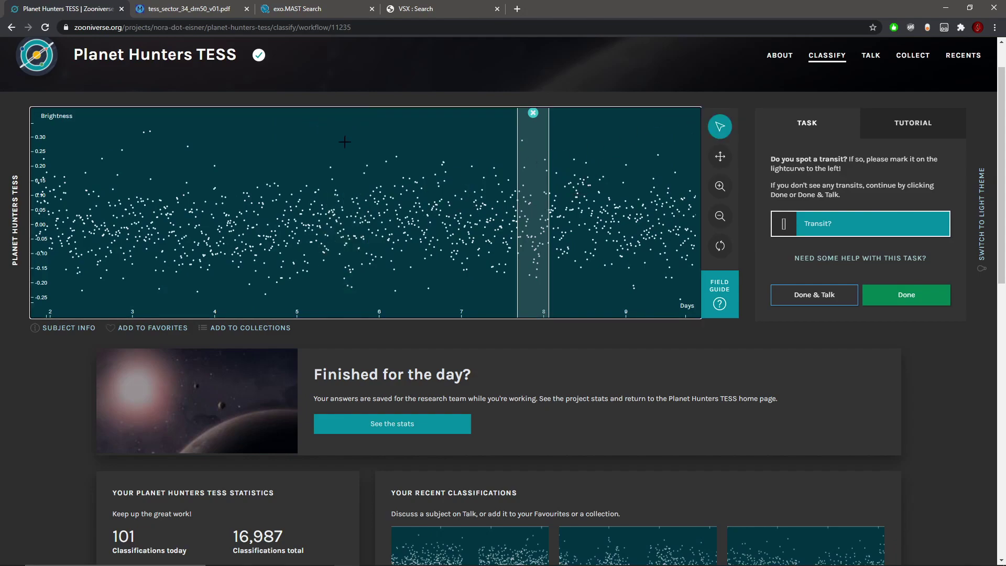
Pan across the day 8 and 11 marks to the end of the data.
{"action": "left_click", "coordinate": [720, 156]}
{"action": "left_click_drag", "start_coordinate": [333, 193], "coordinate": [572, 193]}
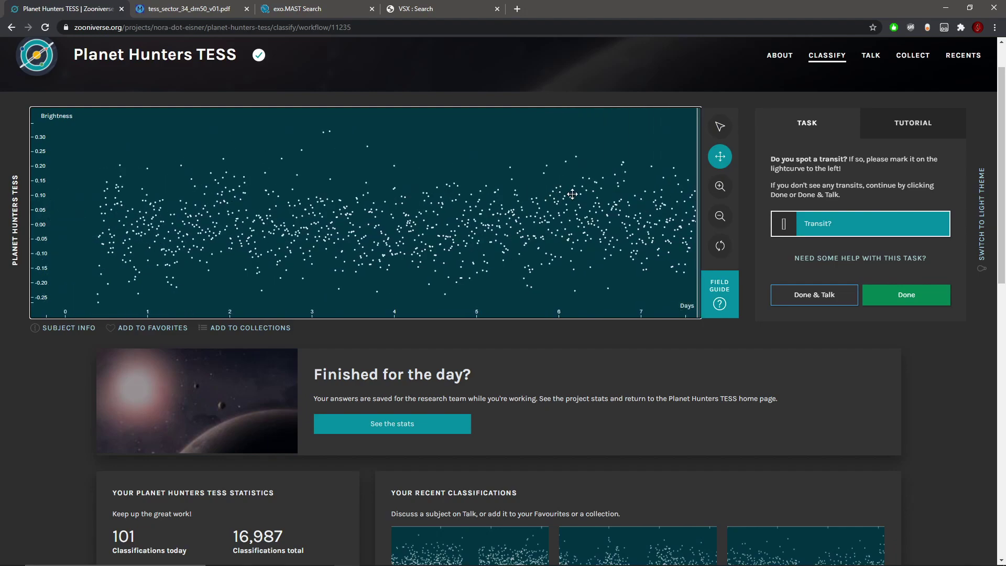
{"action": "left_click_drag", "start_coordinate": [475, 192], "coordinate": [366, 192]}
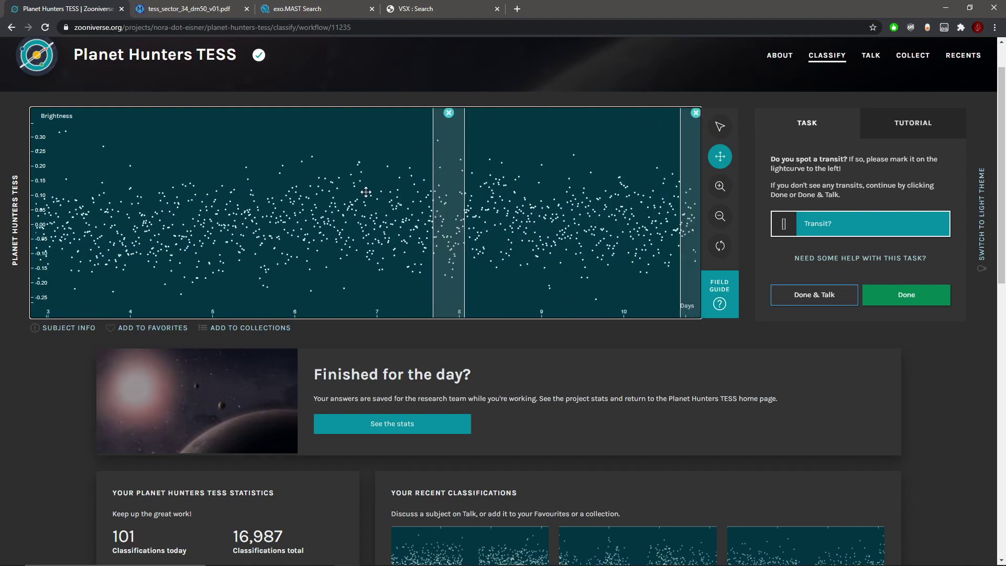
{"action": "left_click_drag", "start_coordinate": [513, 208], "coordinate": [383, 201]}
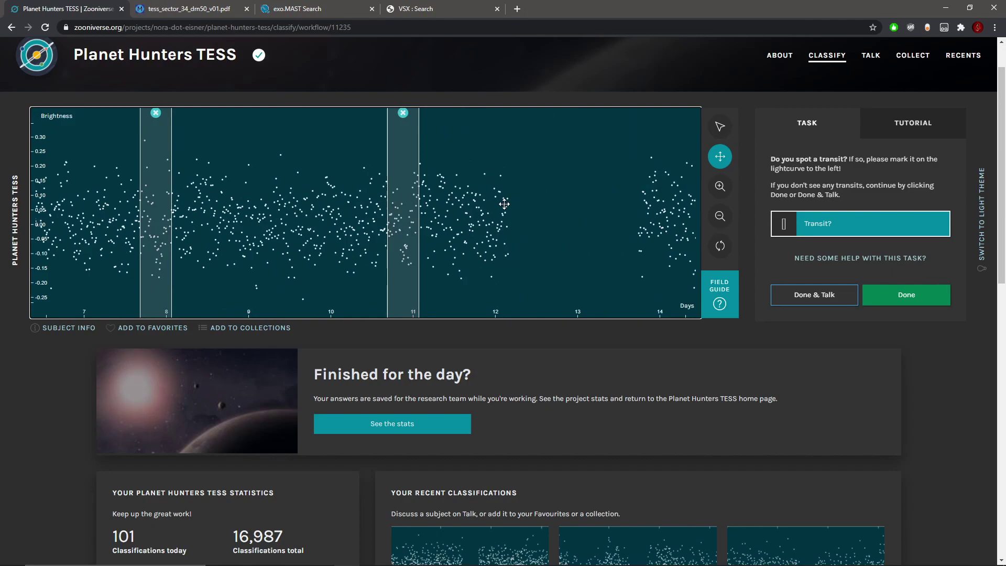
{"action": "left_click_drag", "start_coordinate": [503, 204], "coordinate": [63, 215]}
{"action": "left_click_drag", "start_coordinate": [576, 215], "coordinate": [325, 216]}
{"action": "left_click_drag", "start_coordinate": [428, 216], "coordinate": [353, 217]}
{"action": "left_click_drag", "start_coordinate": [595, 218], "coordinate": [478, 224]}
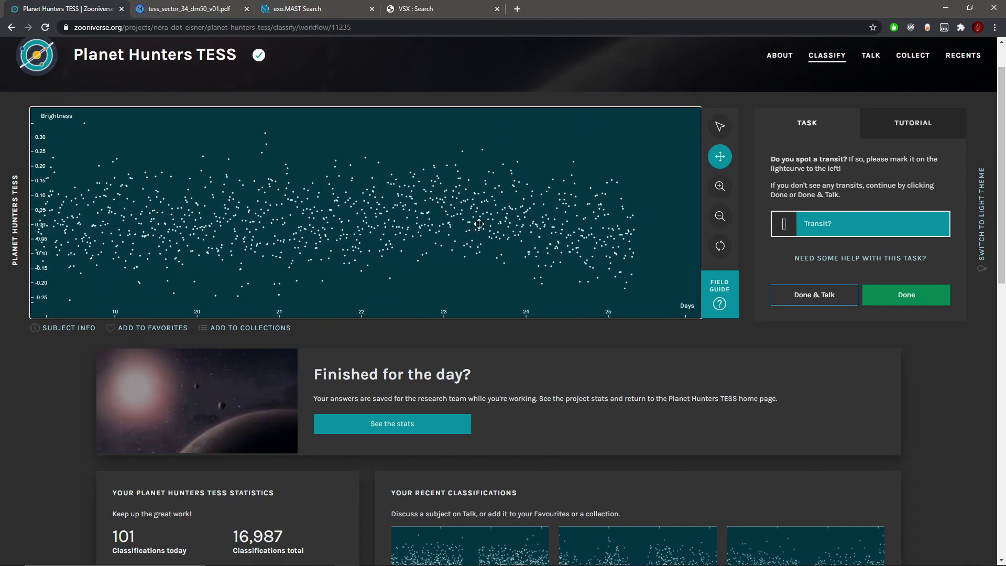
Pan back to days 6–13, zoom out to the full curve, and submit the classification.
{"action": "left_click_drag", "start_coordinate": [342, 223], "coordinate": [471, 220]}
{"action": "left_click_drag", "start_coordinate": [262, 218], "coordinate": [344, 202]}
{"action": "left_click_drag", "start_coordinate": [472, 202], "coordinate": [389, 204]}
{"action": "left_click_drag", "start_coordinate": [540, 203], "coordinate": [456, 203]}
{"action": "left_click_drag", "start_coordinate": [346, 202], "coordinate": [461, 206]}
{"action": "left_click_drag", "start_coordinate": [236, 210], "coordinate": [490, 213]}
{"action": "left_click_drag", "start_coordinate": [315, 212], "coordinate": [360, 213]}
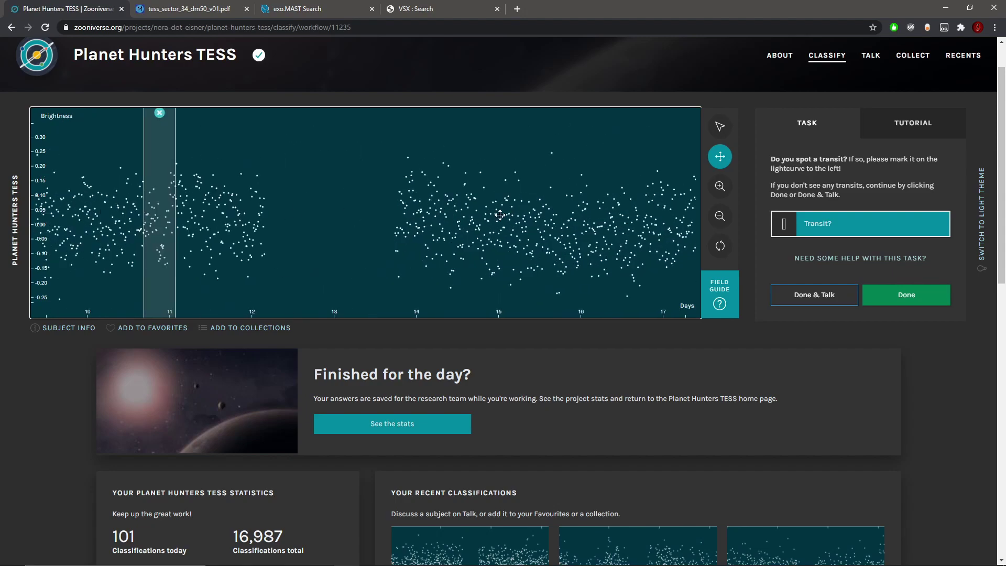
{"action": "left_click_drag", "start_coordinate": [236, 212], "coordinate": [558, 213]}
{"action": "left_click", "coordinate": [721, 216]}
{"action": "left_click", "coordinate": [720, 216]}
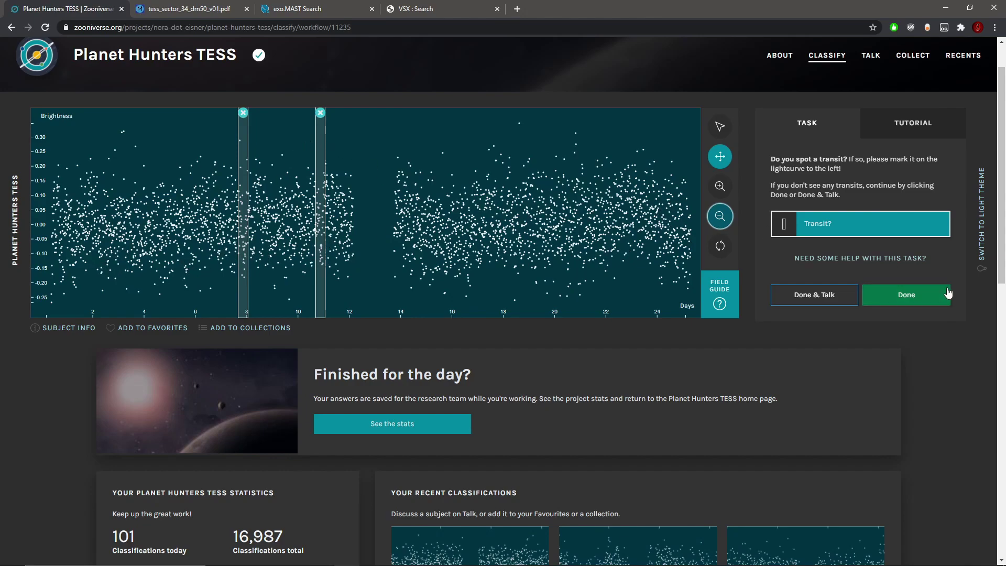
{"action": "left_click", "coordinate": [930, 305]}
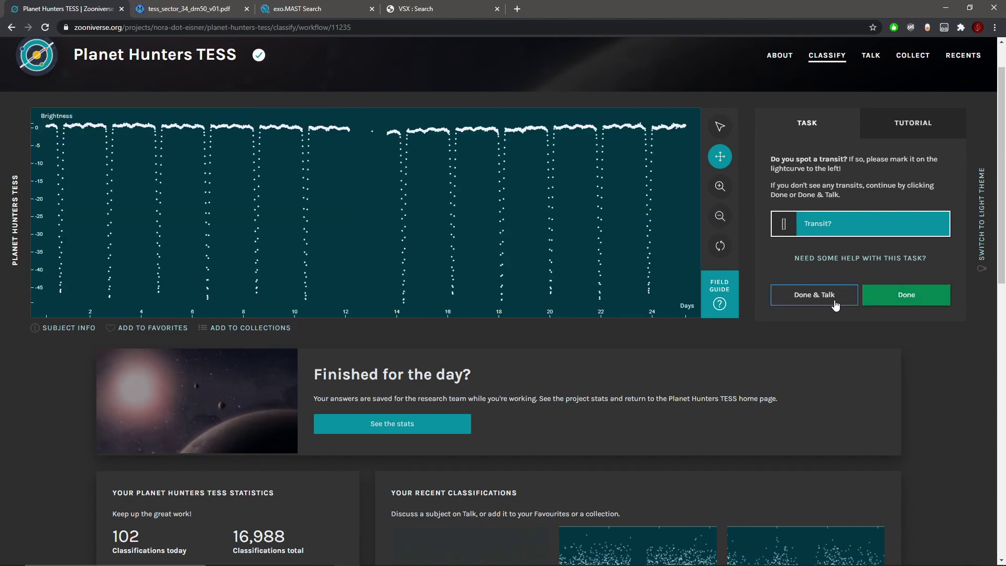
Mark the deep eclipse near day 1, then zoom in on the dip near day 10.45.
{"action": "left_click", "coordinate": [719, 126]}
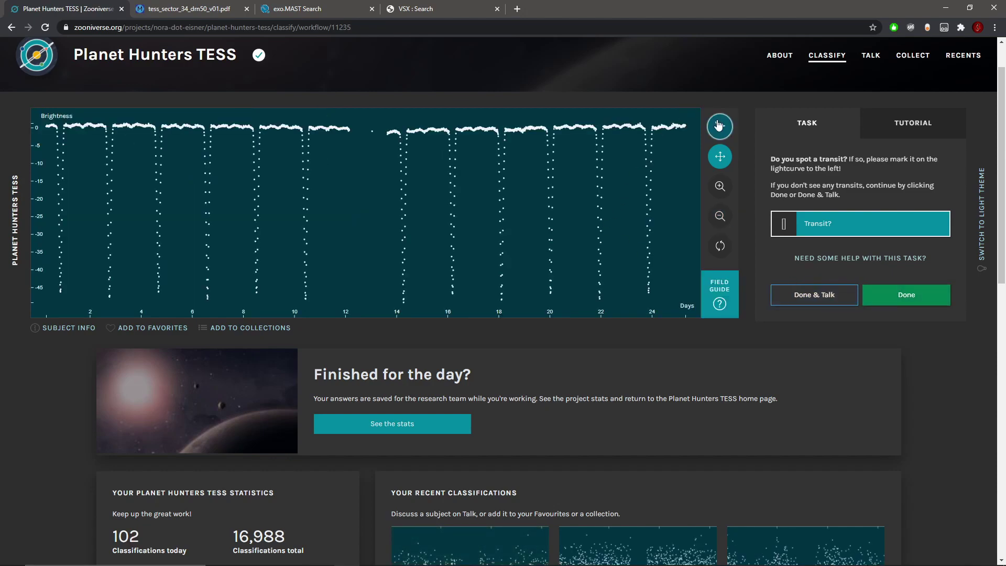
{"action": "left_click_drag", "start_coordinate": [52, 151], "coordinate": [116, 157]}
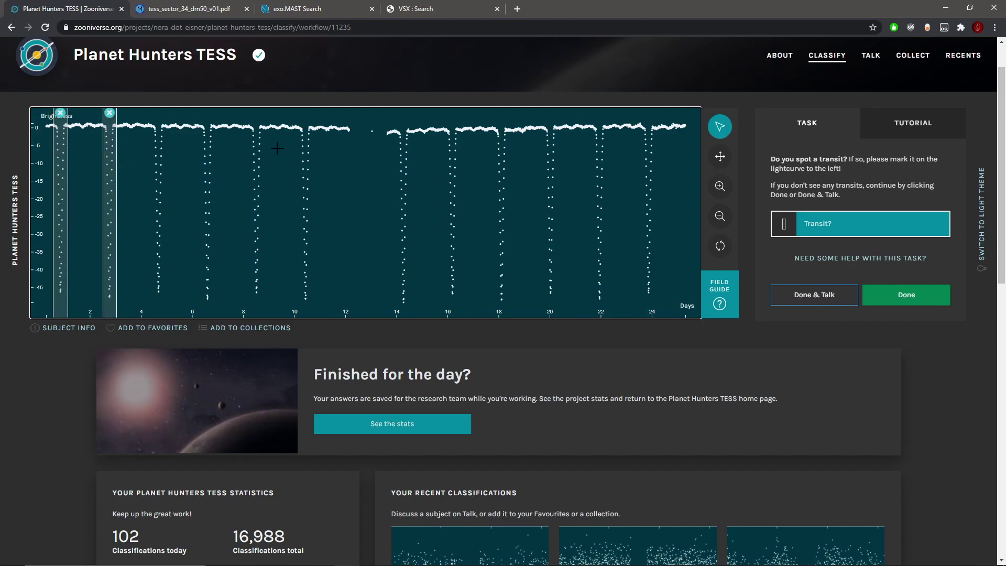
{"action": "left_click", "coordinate": [719, 156]}
{"action": "left_click", "coordinate": [720, 185]}
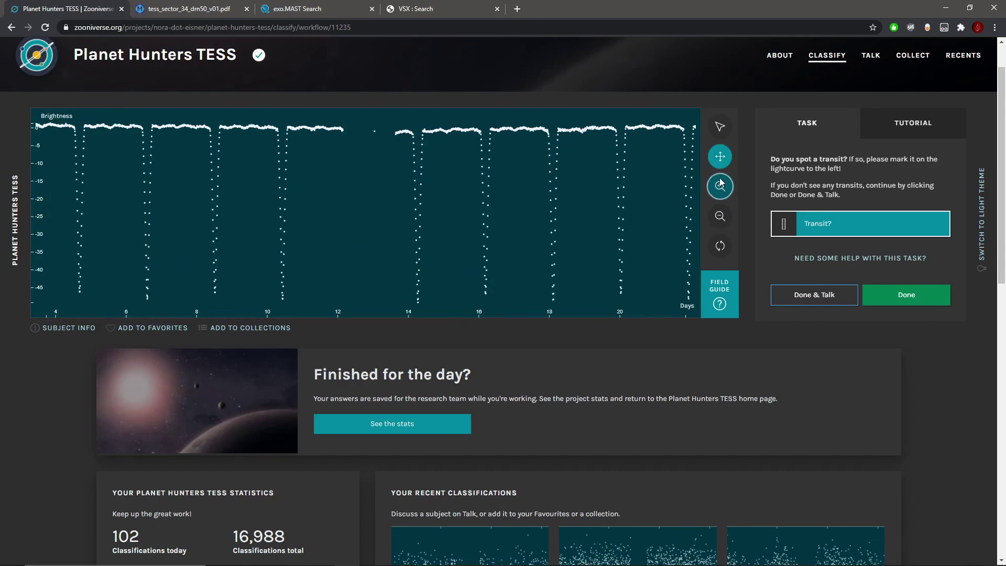
{"action": "left_click", "coordinate": [721, 185]}
{"action": "left_click", "coordinate": [720, 184]}
{"action": "left_click", "coordinate": [720, 184]}
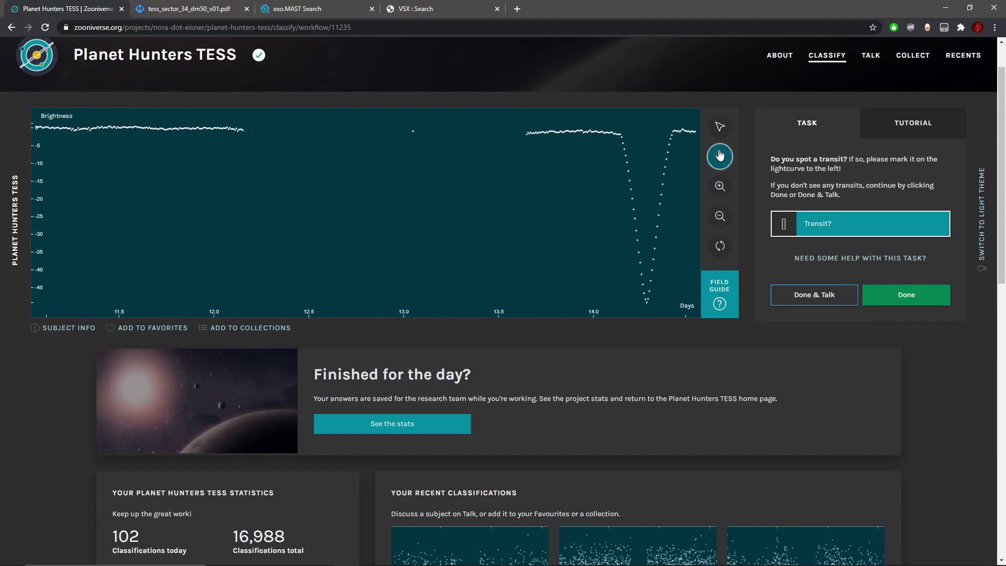
{"action": "left_click_drag", "start_coordinate": [303, 195], "coordinate": [543, 180]}
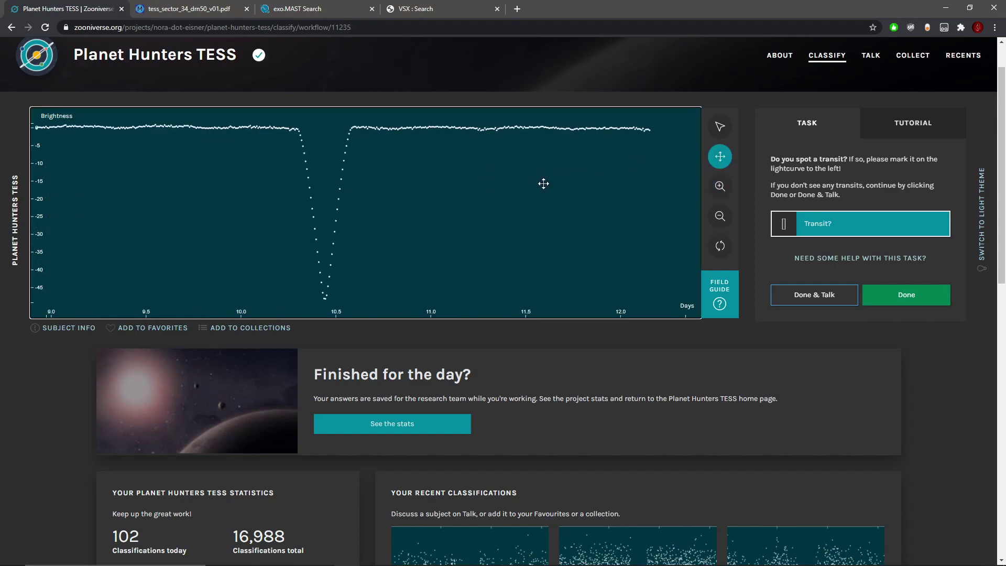
Return to the marking tool and zoom out to the whole light curve.
{"action": "left_click", "coordinate": [717, 126]}
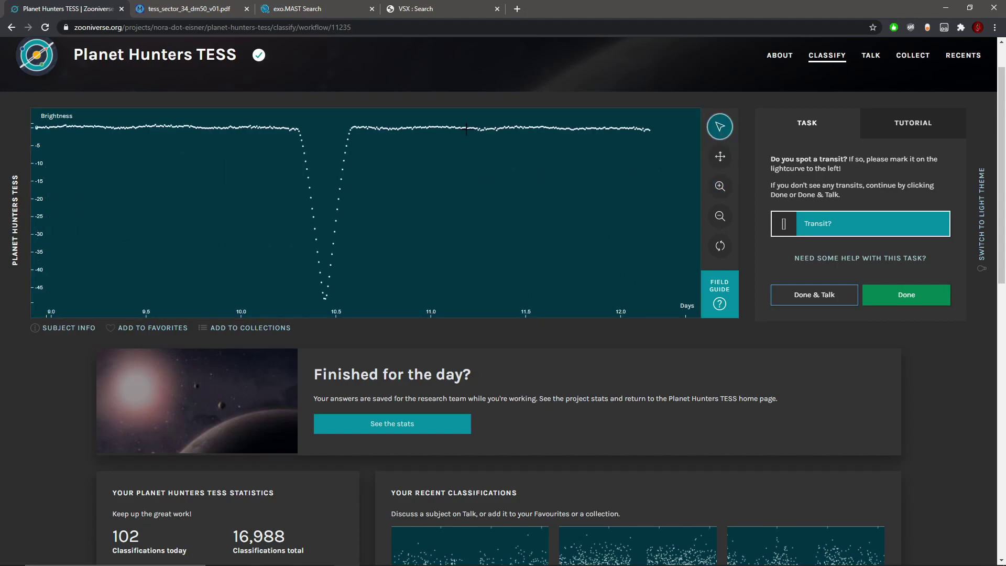
{"action": "left_click", "coordinate": [719, 216]}
{"action": "left_click", "coordinate": [721, 217]}
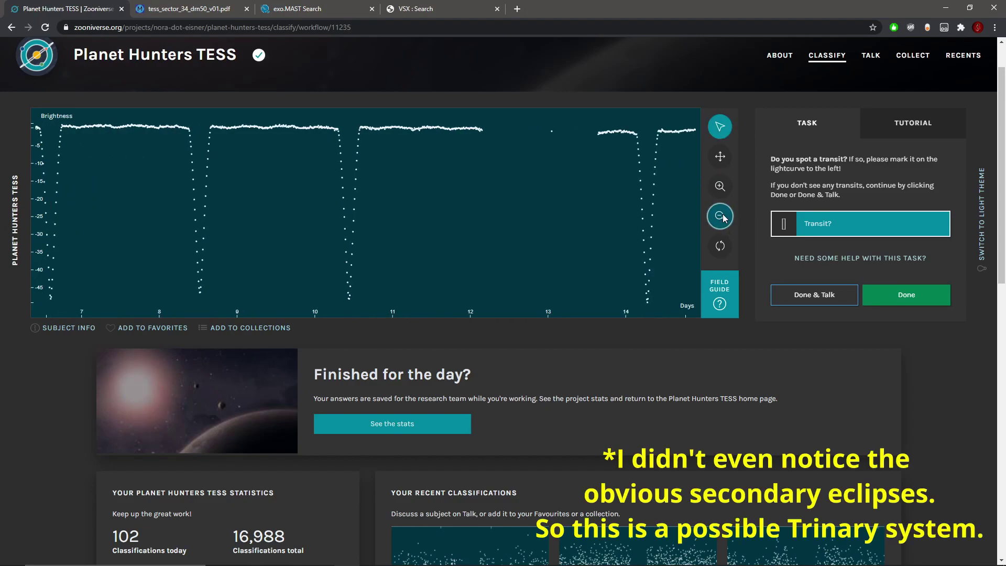
{"action": "left_click", "coordinate": [720, 217]}
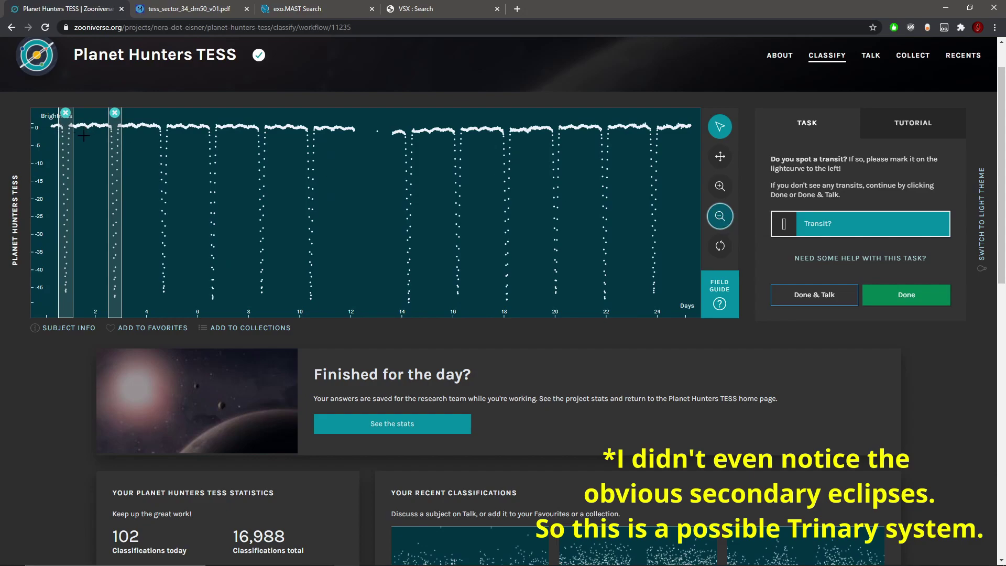
Mark eclipses near days 14 and 16 and check the star's sector, magnitude, temperature and radius.
{"action": "mouse_move", "coordinate": [84, 136]}
{"action": "left_mouse_down"}
{"action": "mouse_move", "coordinate": [221, 157]}
{"action": "mouse_move", "coordinate": [321, 157]}
{"action": "left_mouse_up"}
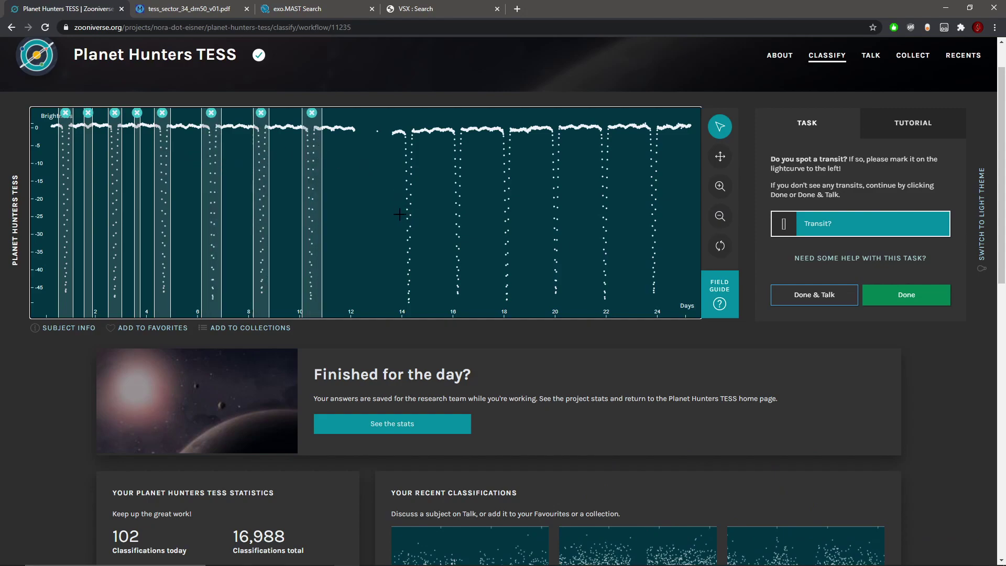
{"action": "left_click_drag", "start_coordinate": [396, 208], "coordinate": [520, 202]}
{"action": "left_click", "coordinate": [72, 327]}
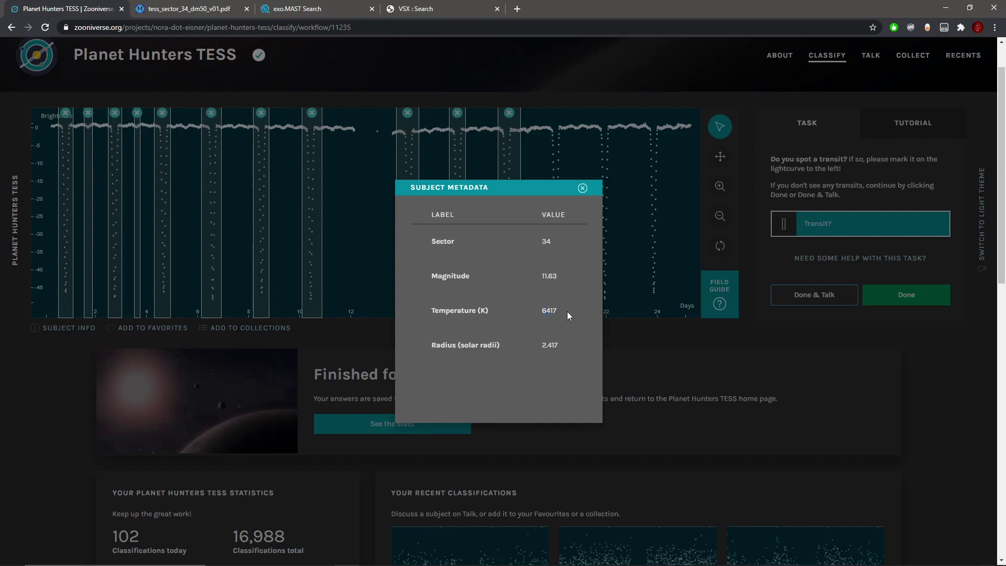
{"action": "left_click", "coordinate": [582, 187]}
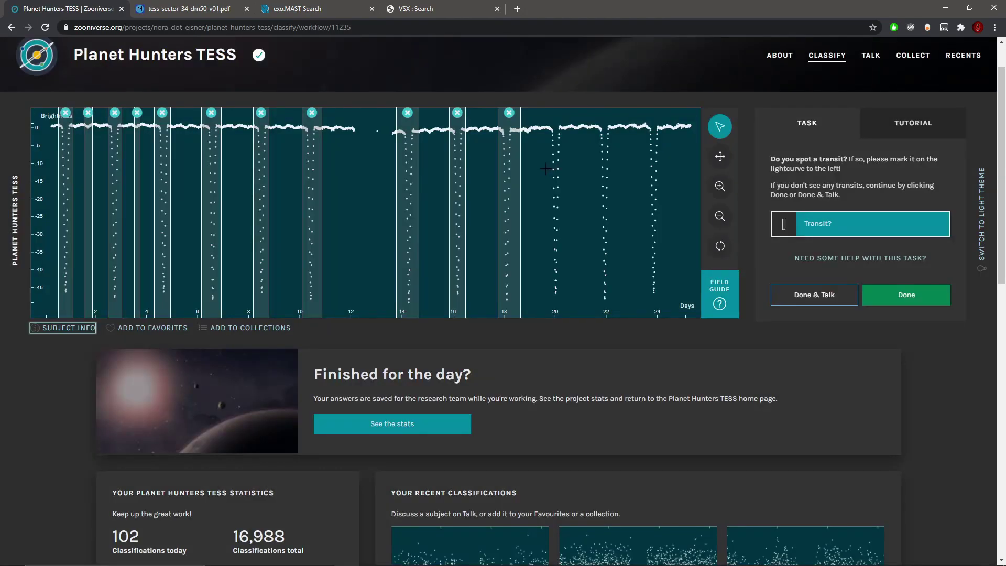
{"action": "left_click", "coordinate": [554, 168]}
Mark transit dips near days 22, 24, 5.5, 7.5, 9.5 and 15.
{"action": "left_click", "coordinate": [603, 177]}
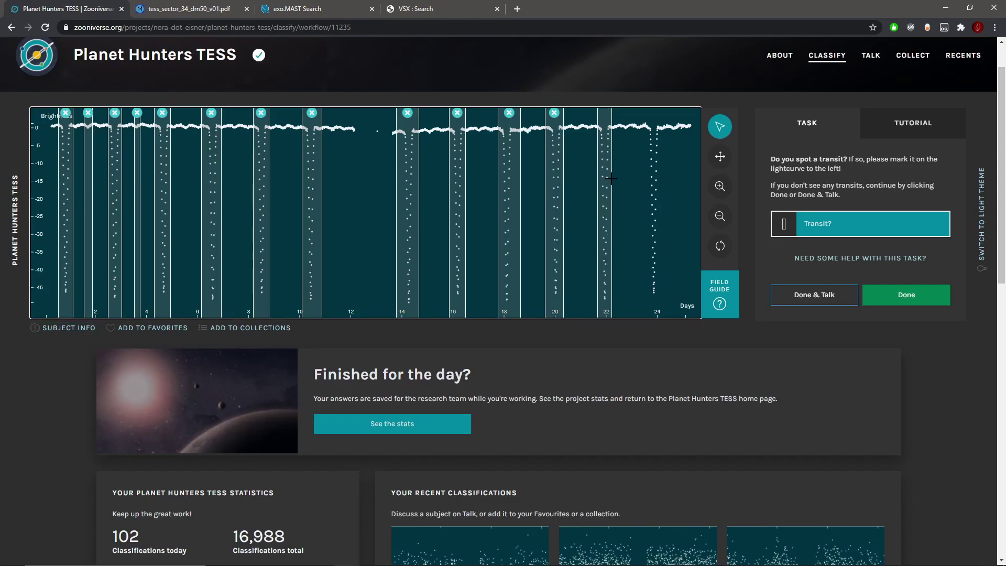
{"action": "left_click", "coordinate": [653, 179]}
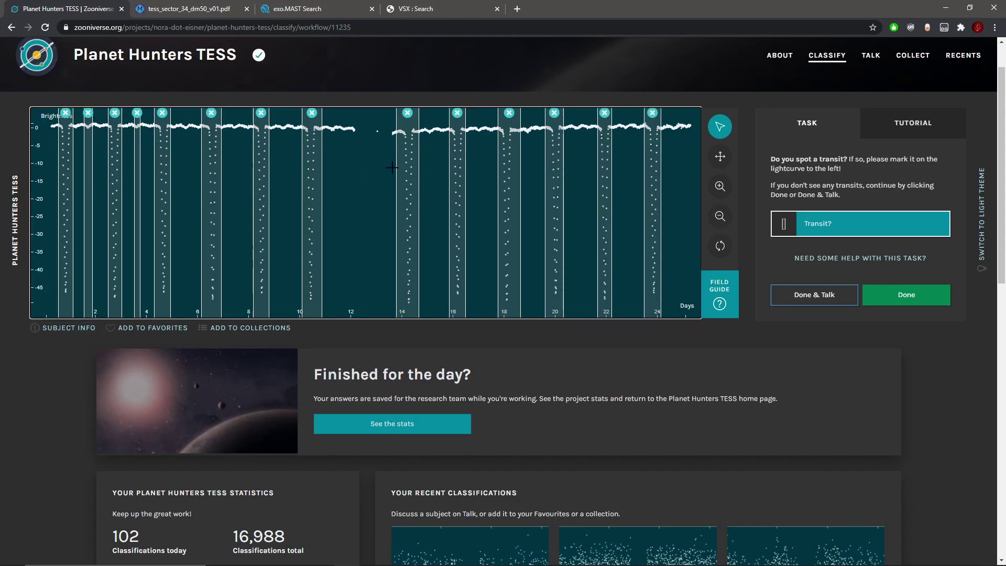
{"action": "left_click", "coordinate": [185, 140]}
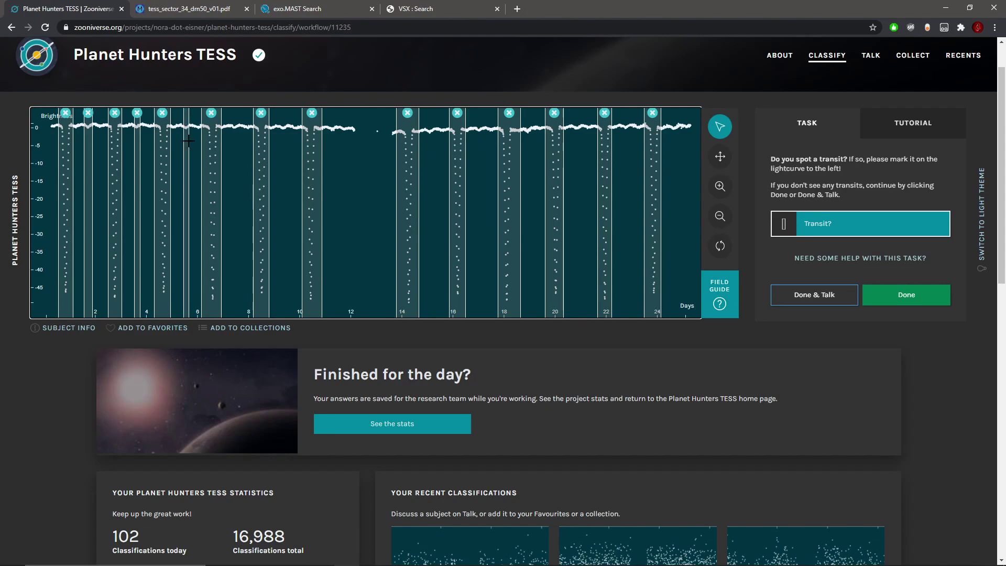
{"action": "left_click", "coordinate": [235, 147]}
{"action": "left_click", "coordinate": [282, 152]}
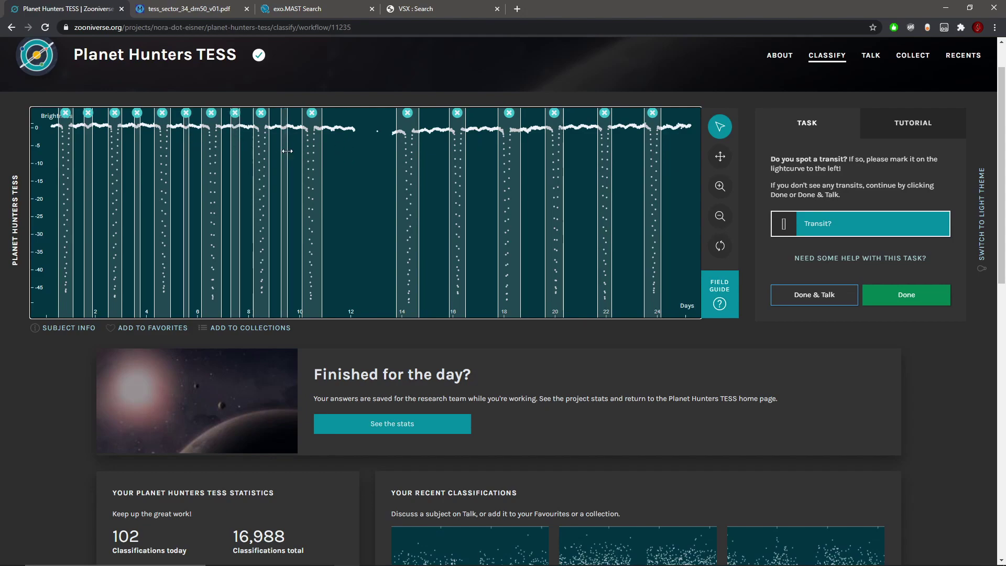
{"action": "left_click", "coordinate": [425, 153]}
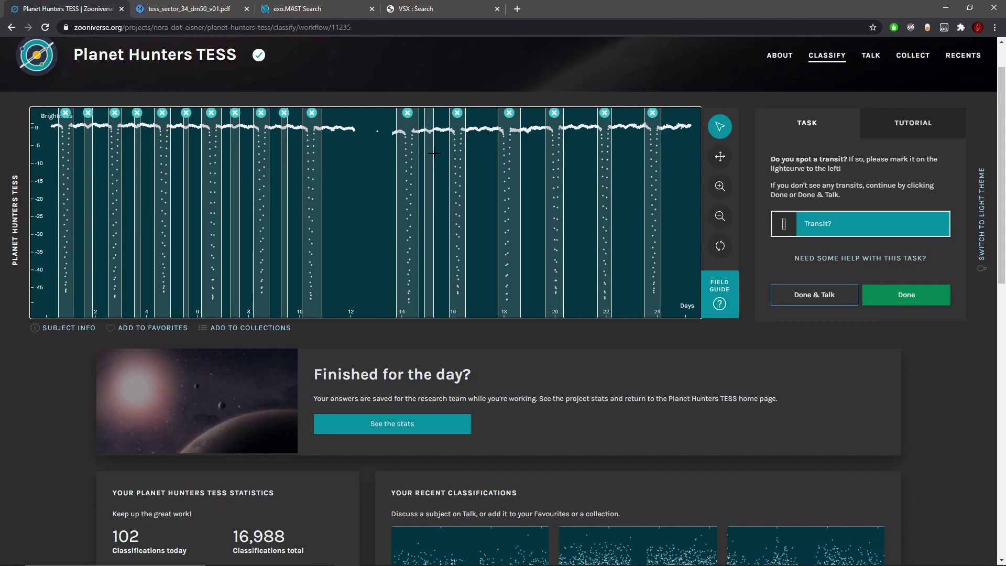
Mark dips near days 17, 19, 21, 23 and the curve's end, then submit via Done & Talk.
{"action": "left_click", "coordinate": [477, 154]}
{"action": "left_click", "coordinate": [529, 152]}
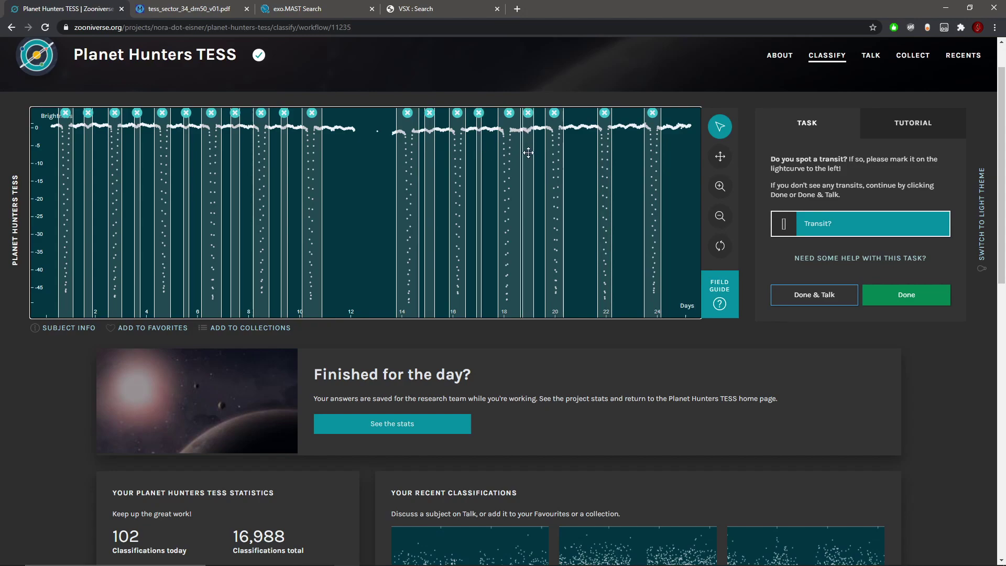
{"action": "left_click", "coordinate": [579, 152]}
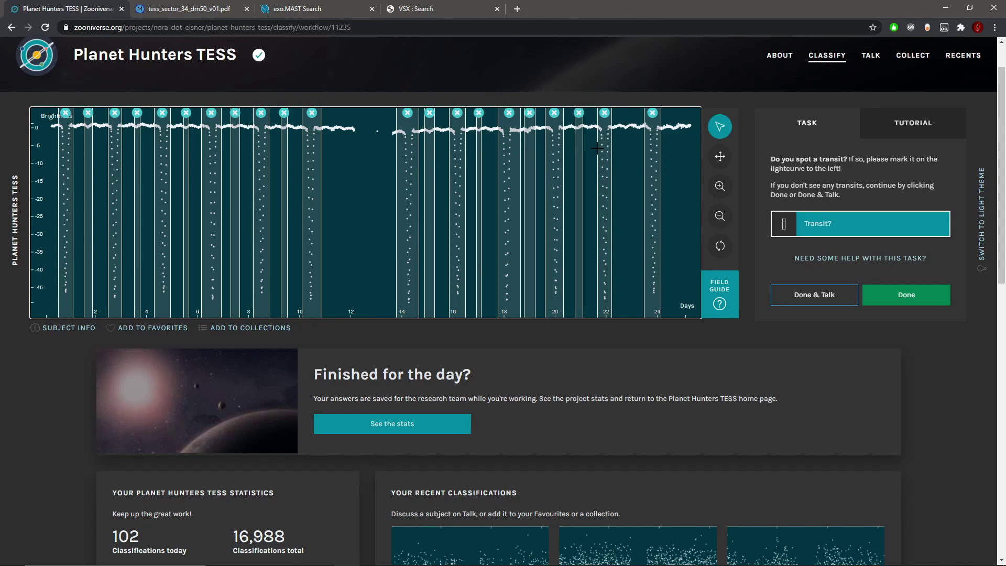
{"action": "left_click", "coordinate": [629, 146]}
{"action": "left_click", "coordinate": [670, 143]}
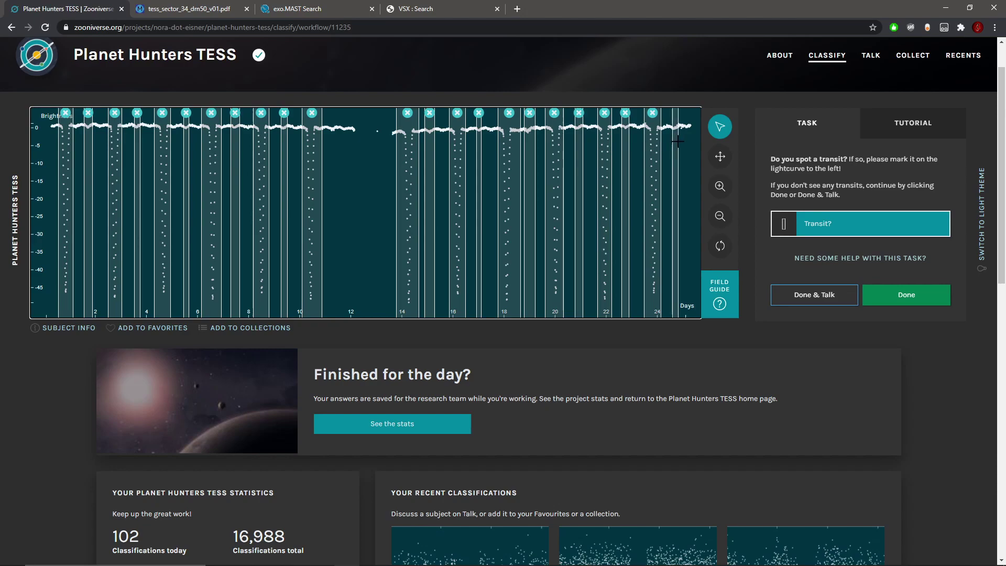
{"action": "left_click", "coordinate": [803, 289]}
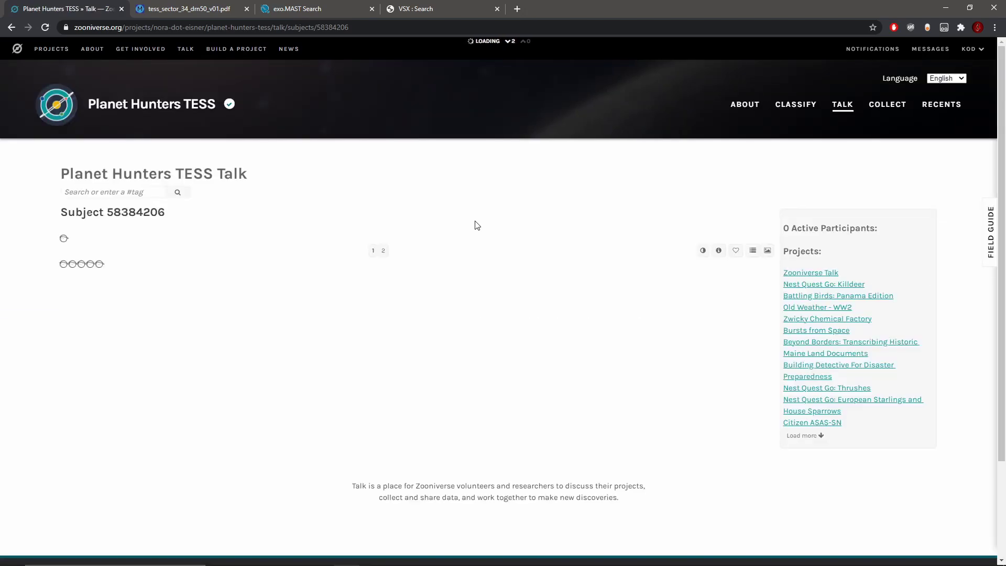
Draft a Talk note tagged #eclipsingbinary and open the subject metadata to reach ExoFOP.
{"action": "scroll", "coordinate": [476, 220], "scroll_direction": "down", "scroll_amount": 4}
{"action": "scroll", "coordinate": [478, 220], "scroll_direction": "down", "scroll_amount": 1}
{"action": "left_click", "coordinate": [387, 401]}
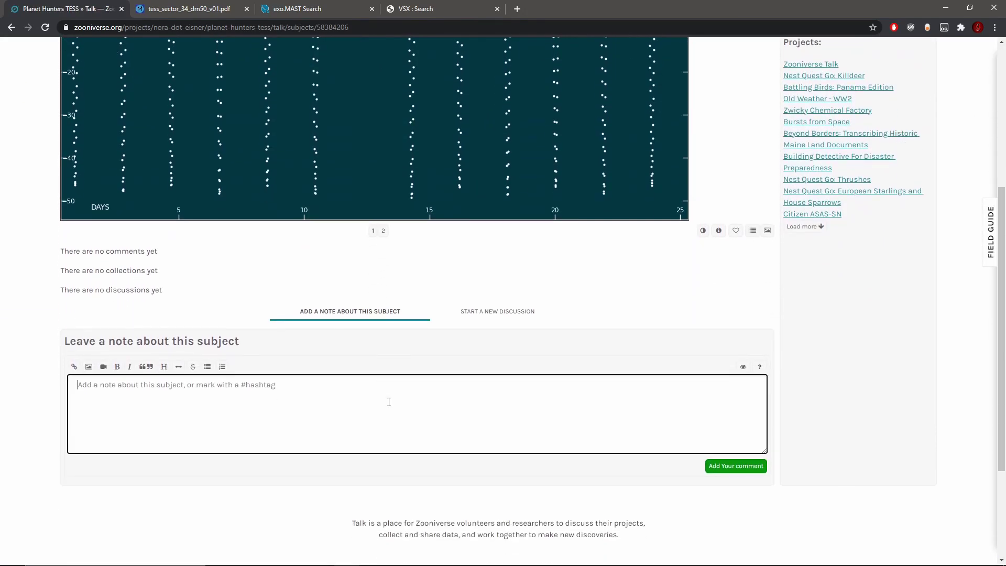
{"action": "type", "text": "#"}
{"action": "left_click", "coordinate": [128, 442]}
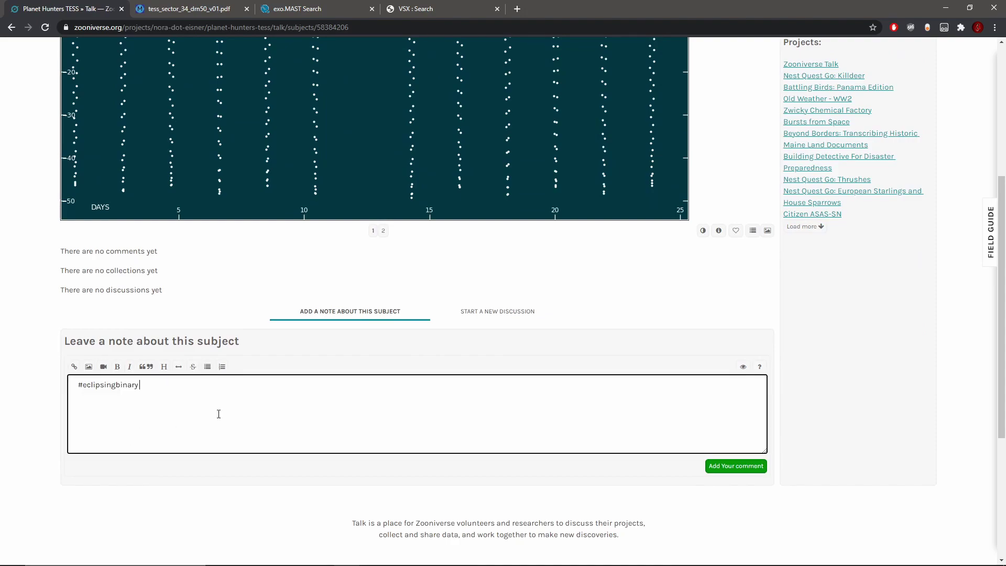
{"action": "left_click", "coordinate": [719, 231]}
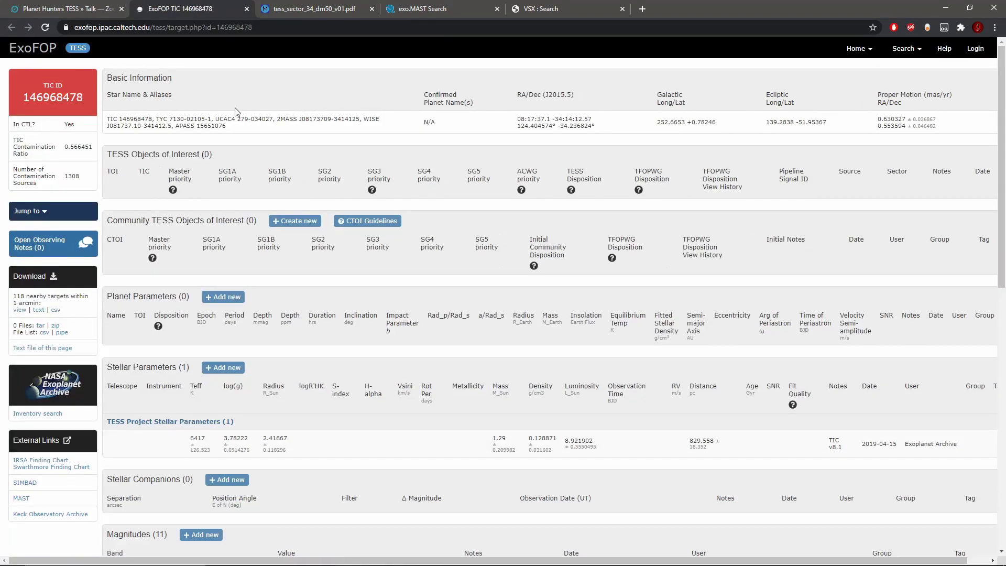
Open the star's SIMBAD entry from its ExoFOP page and review it.
{"action": "scroll", "coordinate": [167, 272], "scroll_direction": "down", "scroll_amount": 1}
{"action": "left_click", "coordinate": [25, 430]}
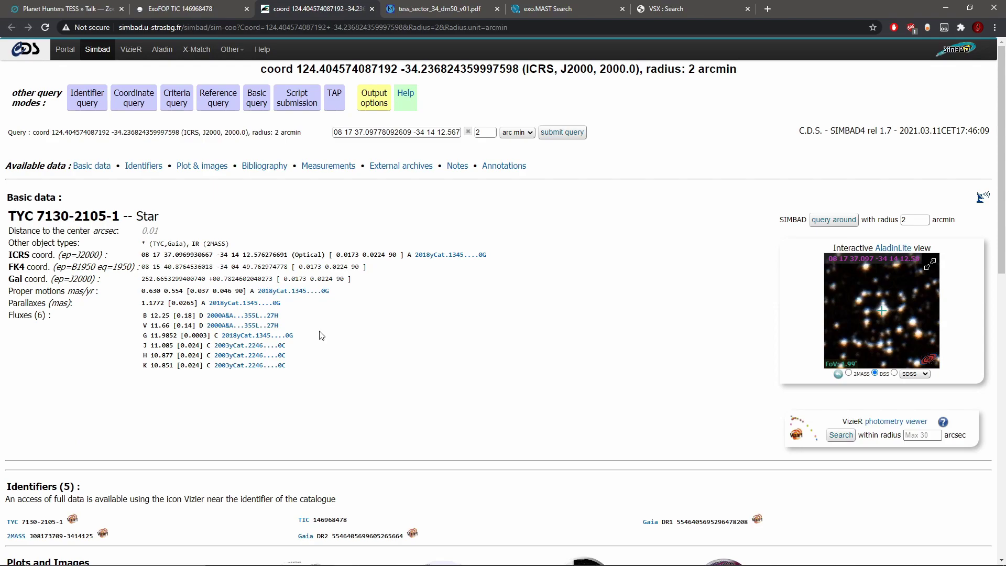
{"action": "scroll", "coordinate": [321, 335], "scroll_direction": "down", "scroll_amount": 2}
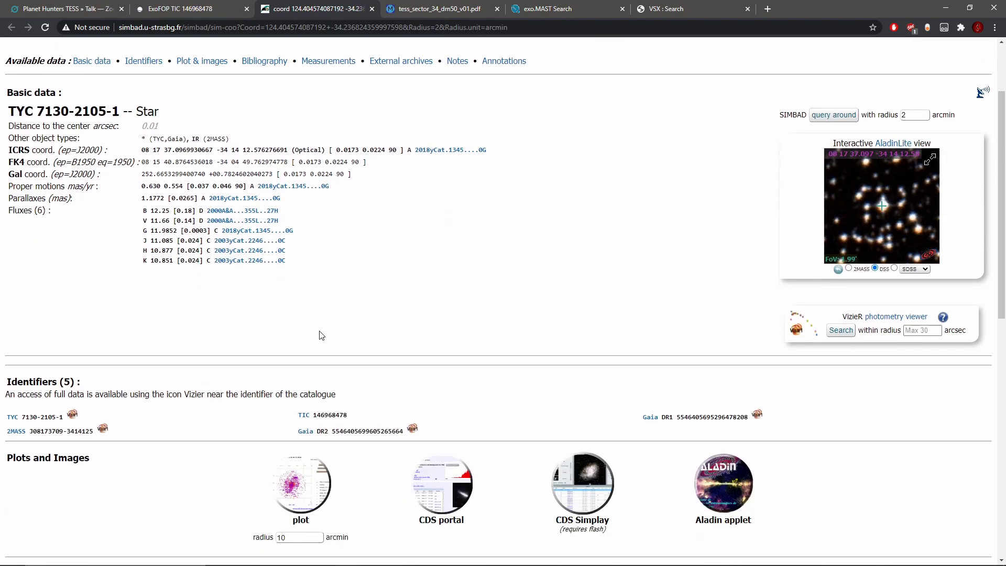
{"action": "scroll", "coordinate": [321, 335], "scroll_direction": "down", "scroll_amount": 4}
{"action": "scroll", "coordinate": [321, 335], "scroll_direction": "up", "scroll_amount": 5}
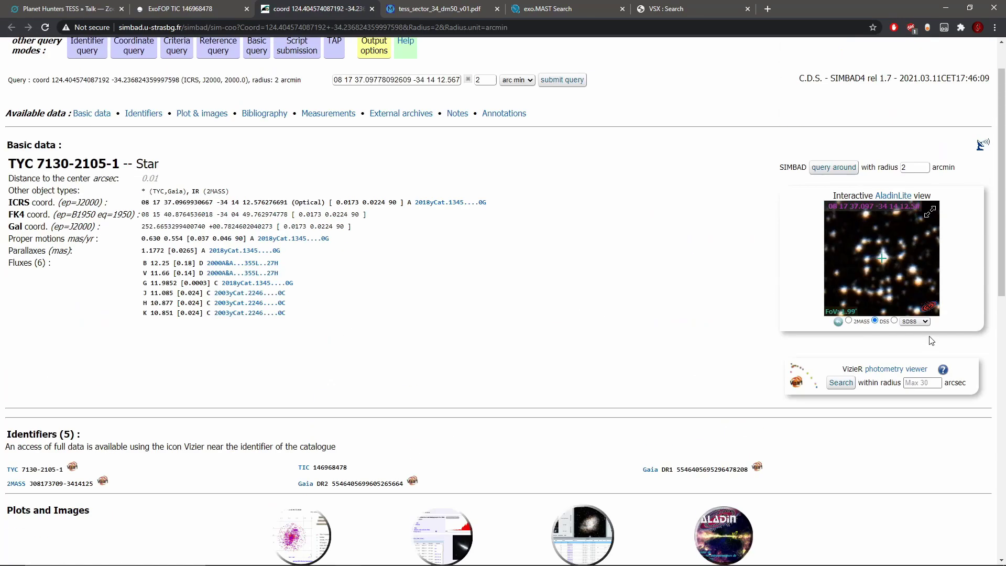
{"action": "scroll", "coordinate": [893, 272], "scroll_direction": "up", "scroll_amount": 5}
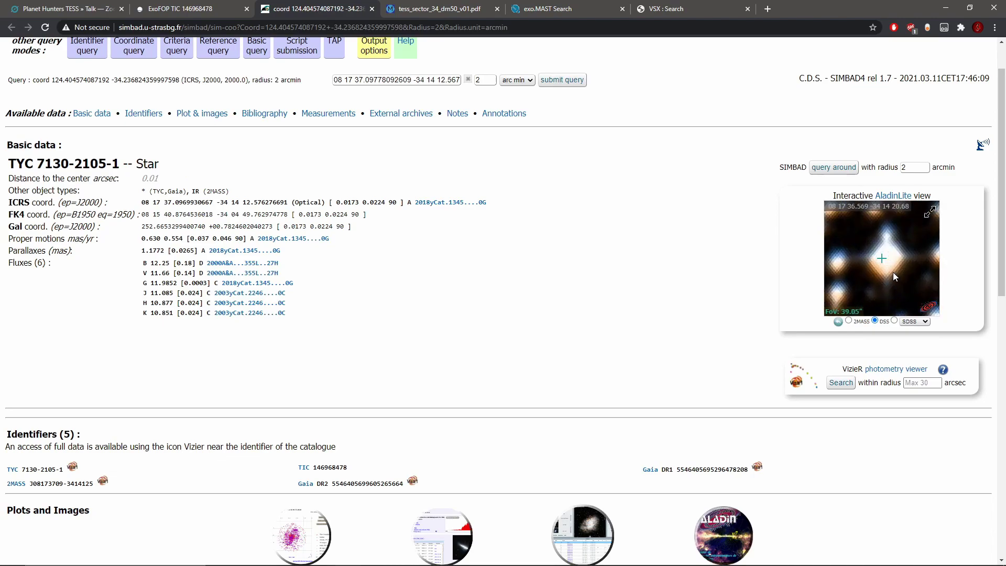
{"action": "scroll", "coordinate": [884, 263], "scroll_direction": "down", "scroll_amount": 1}
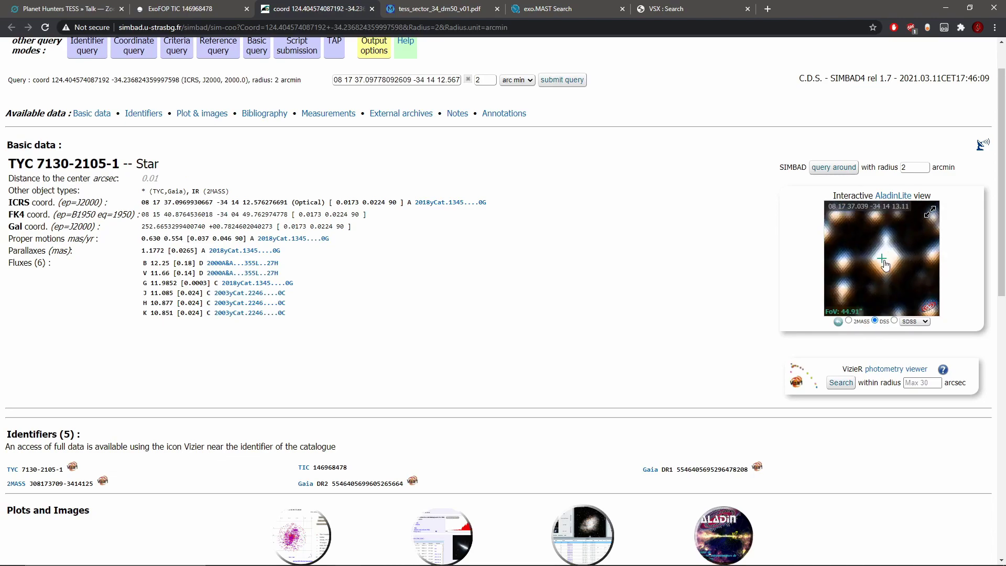
Compare the DSS and 2MASS sky images, then copy the name TYC 7130-2105-1.
{"action": "left_click", "coordinate": [848, 320]}
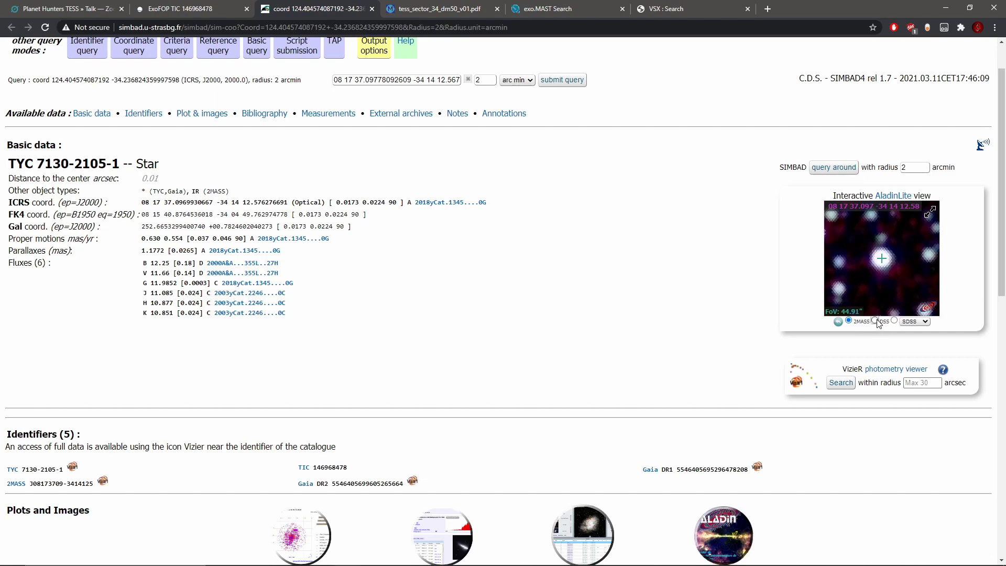
{"action": "left_click", "coordinate": [874, 321]}
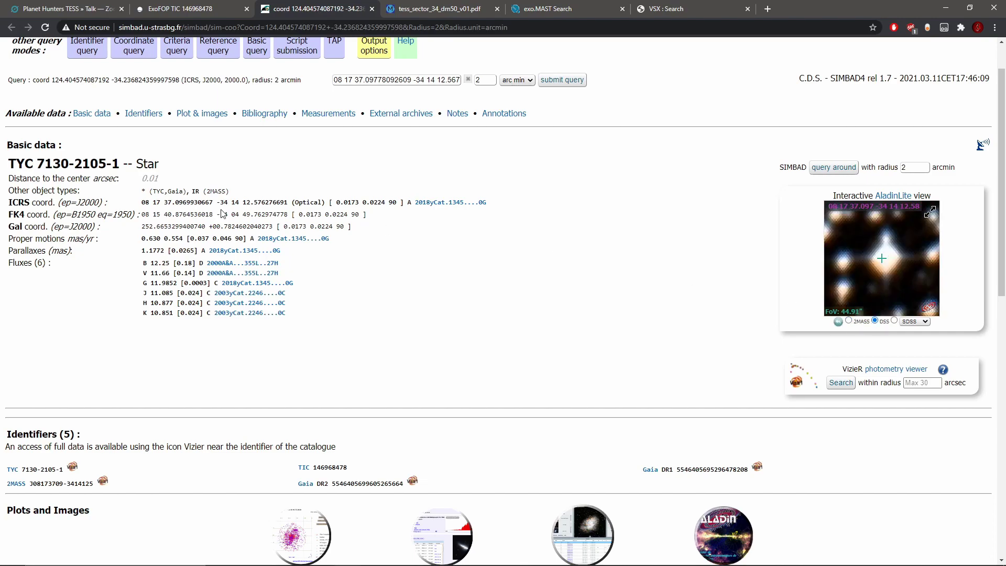
{"action": "left_click", "coordinate": [848, 320]}
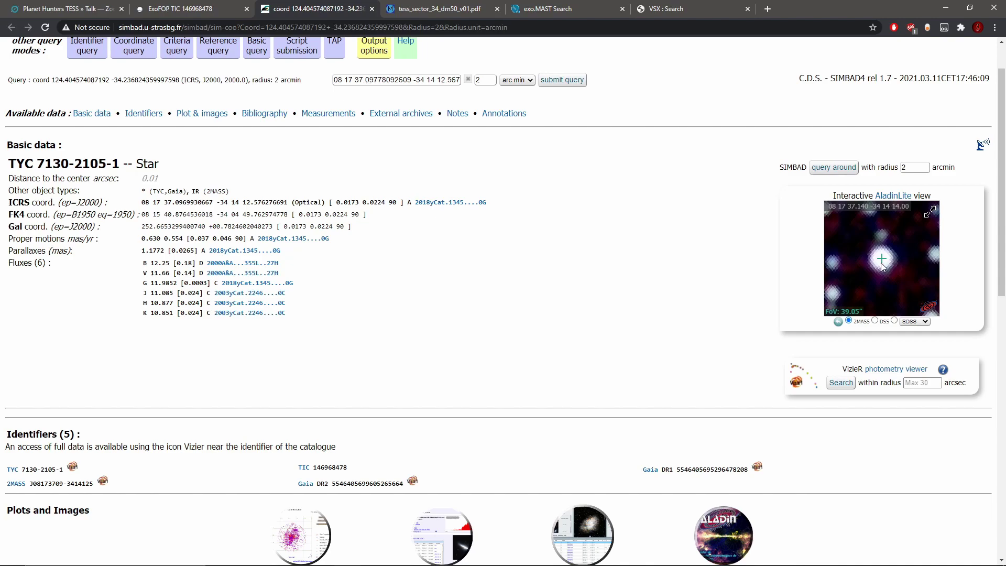
{"action": "left_click", "coordinate": [874, 320]}
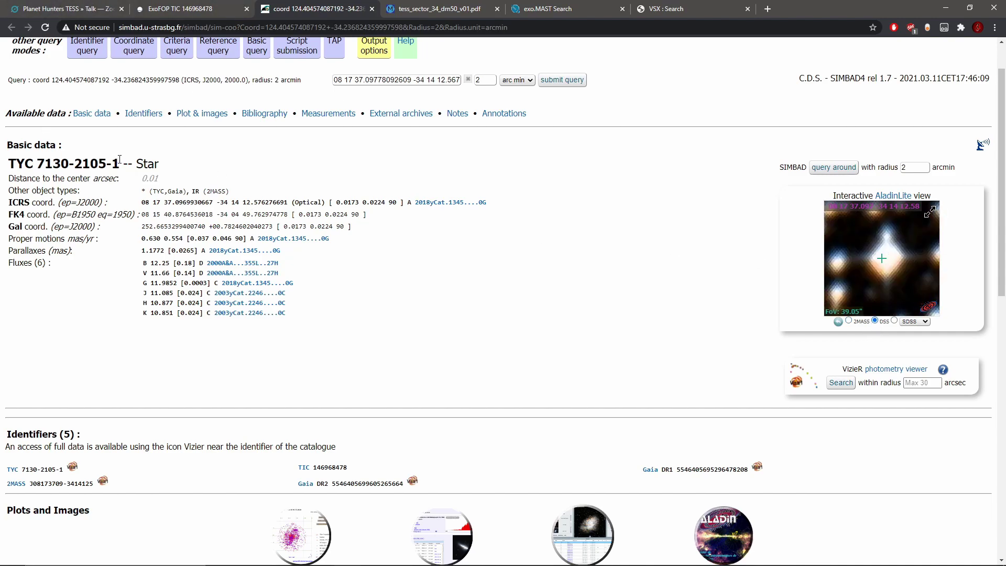
{"action": "left_click_drag", "start_coordinate": [120, 159], "coordinate": [8, 164]}
{"action": "right_click", "coordinate": [20, 160]}
{"action": "left_click", "coordinate": [43, 173]}
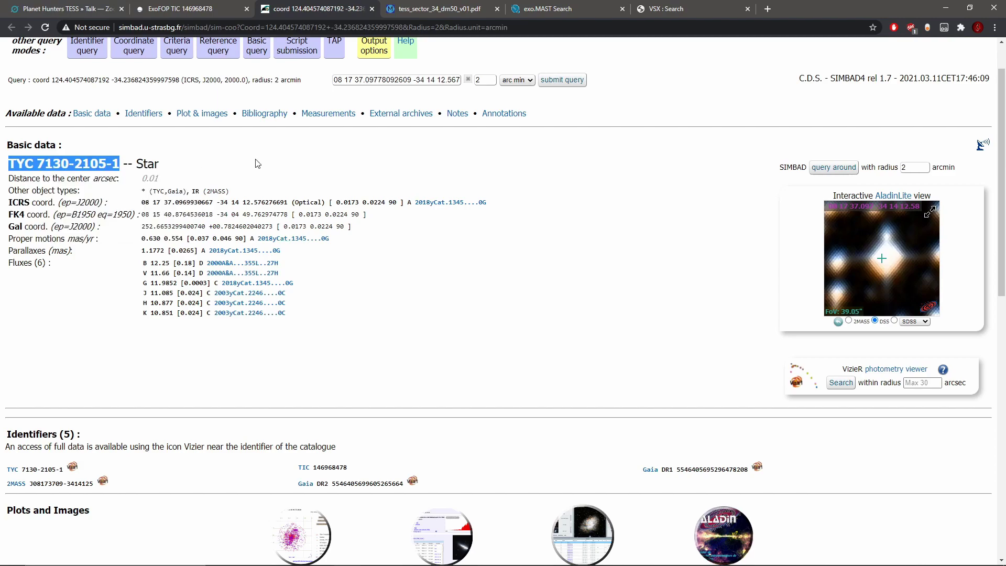
Paste TYC 7130-2105-1 on a new line of the Talk note and select it.
{"action": "left_click", "coordinate": [80, 6]}
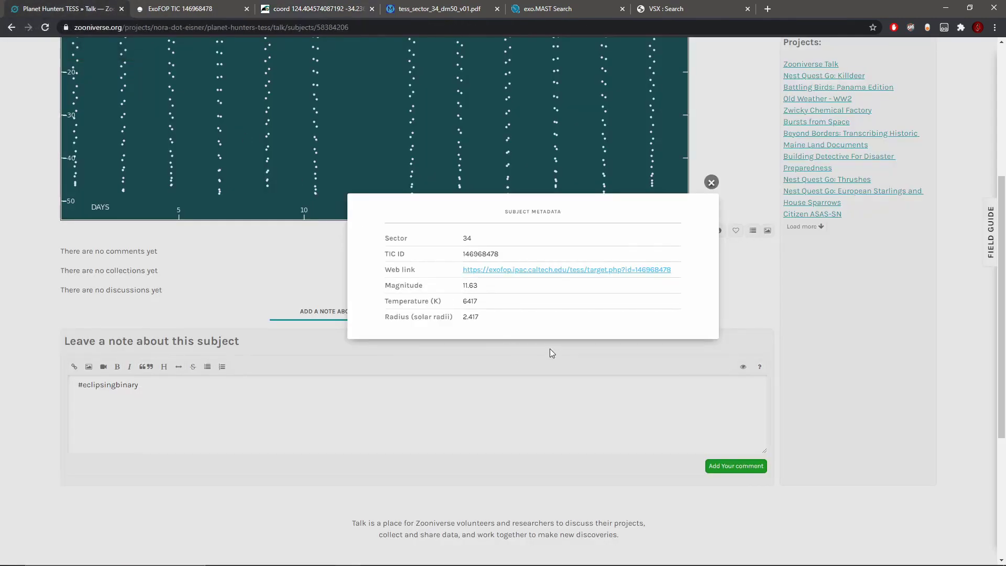
{"action": "left_click", "coordinate": [713, 189]}
{"action": "left_click", "coordinate": [179, 384]}
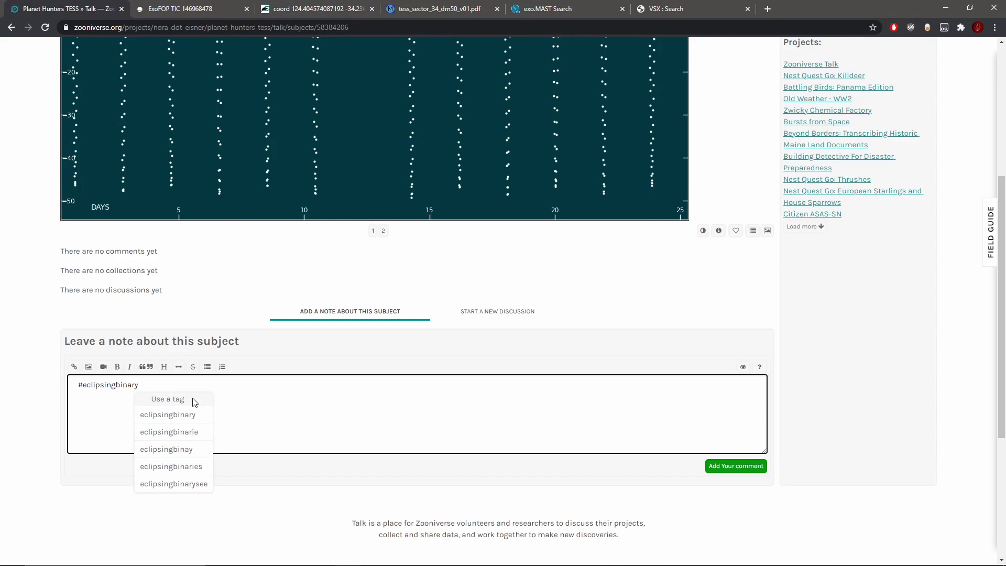
{"action": "key", "text": "Return"}
{"action": "key", "text": "ctrl+v"}
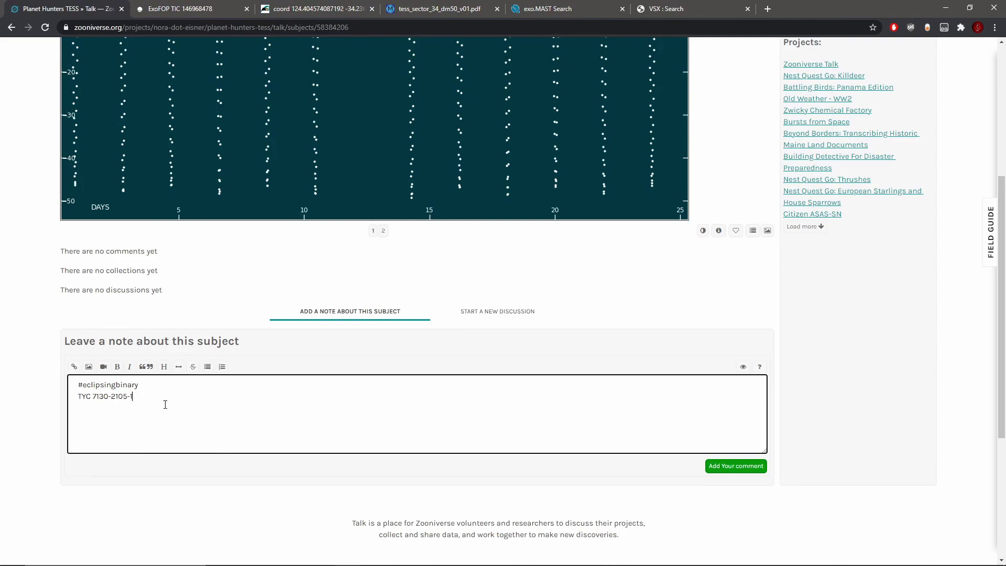
{"action": "triple_click", "coordinate": [164, 404]}
Link the star name to its SIMBAD page address with Ctrl+K.
{"action": "left_click", "coordinate": [313, 8]}
{"action": "left_click", "coordinate": [312, 29]}
{"action": "right_click", "coordinate": [313, 33]}
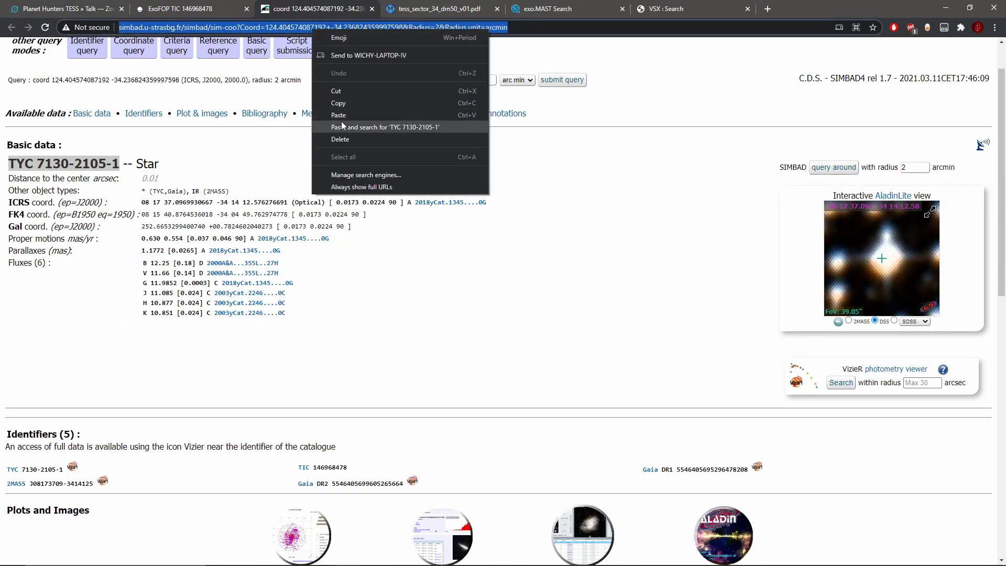
{"action": "left_click", "coordinate": [345, 109]}
{"action": "left_click", "coordinate": [80, 5]}
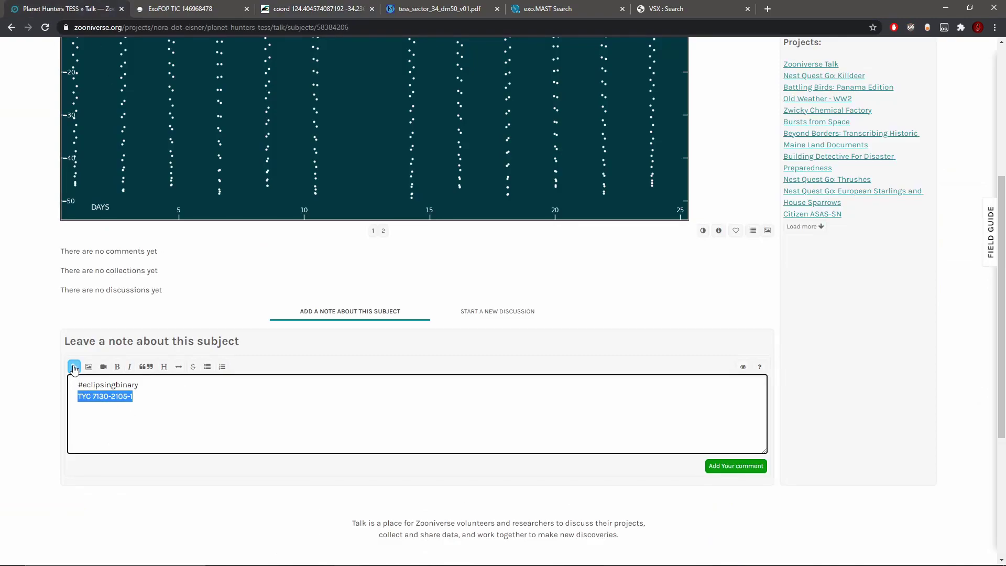
{"action": "key", "text": "ctrl+k"}
{"action": "key", "text": "ctrl+v"}
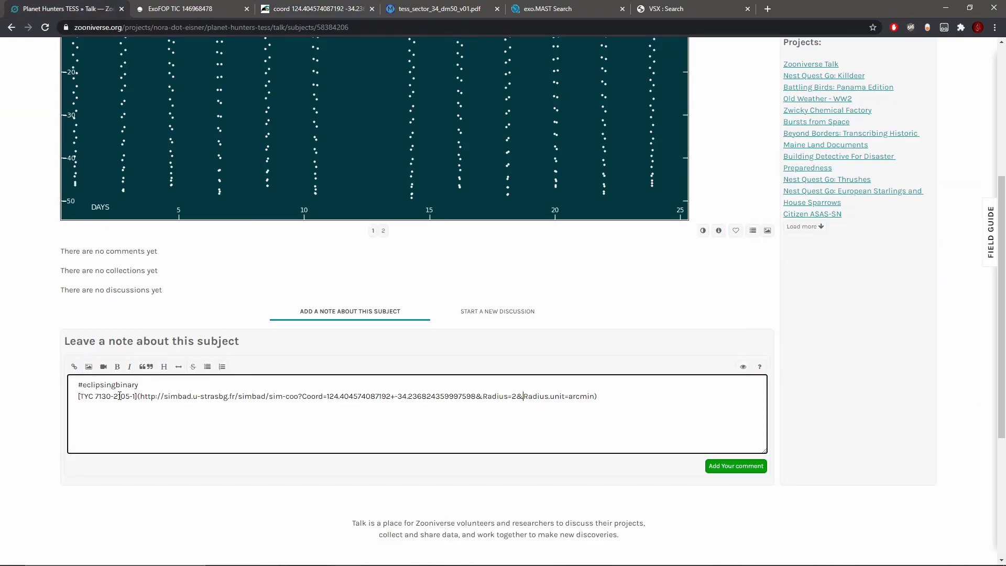
Review the note and post it on Subject 58384206.
{"action": "scroll", "coordinate": [79, 226], "scroll_direction": "up", "scroll_amount": 2}
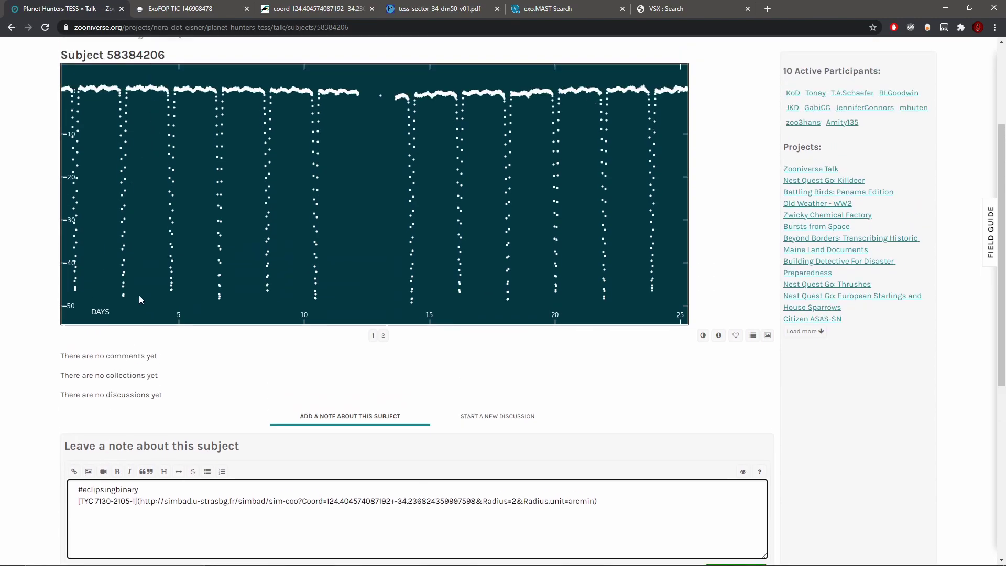
{"action": "scroll", "coordinate": [139, 295], "scroll_direction": "down", "scroll_amount": 1}
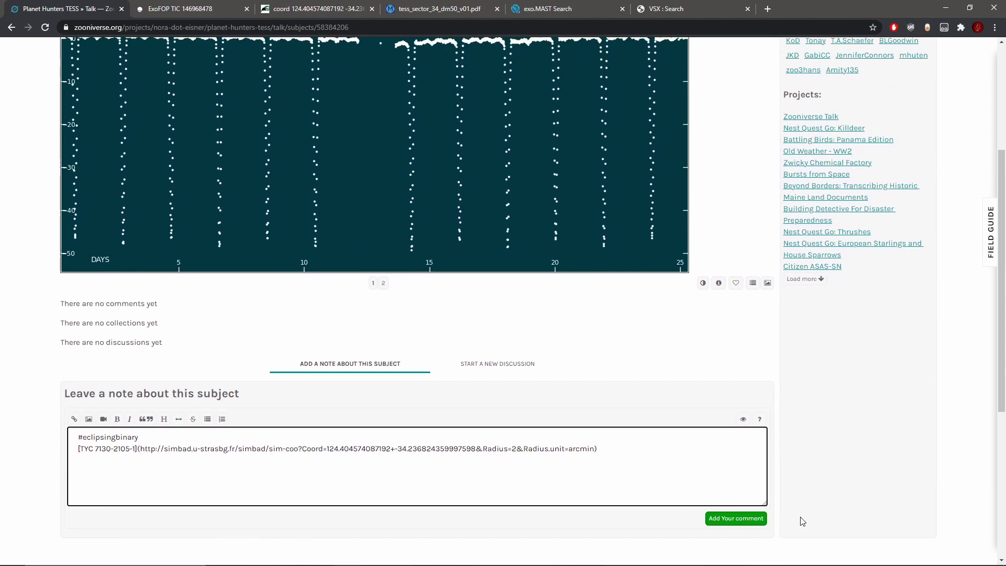
{"action": "scroll", "coordinate": [595, 236], "scroll_direction": "up", "scroll_amount": 2}
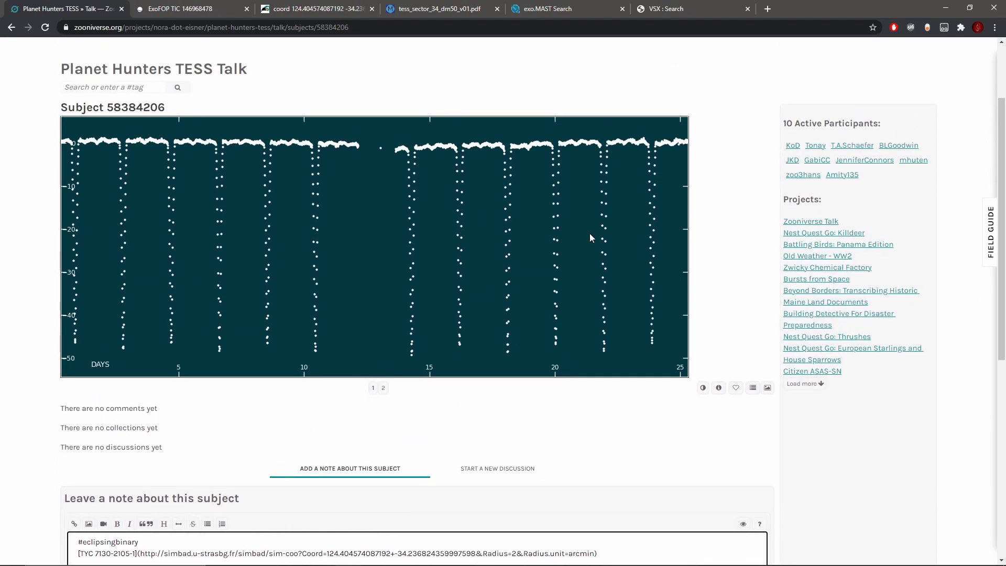
{"action": "scroll", "coordinate": [535, 168], "scroll_direction": "down", "scroll_amount": 2}
{"action": "left_click", "coordinate": [735, 518]}
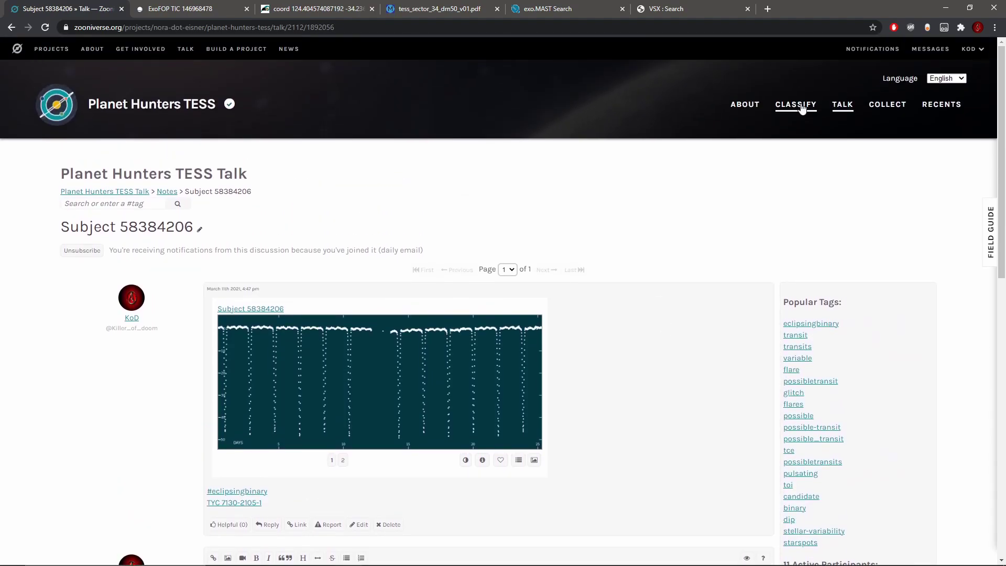
Return to classifying and zoom into the first days of the new curve, down to days 1.5–5.
{"action": "left_click", "coordinate": [797, 105]}
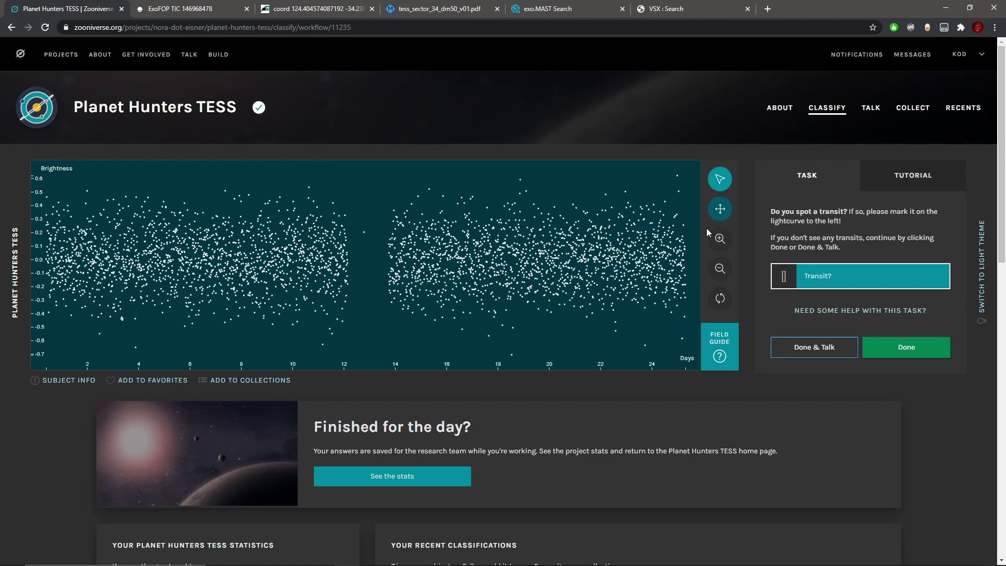
{"action": "left_click", "coordinate": [719, 239]}
{"action": "left_click", "coordinate": [720, 208]}
{"action": "left_click_drag", "start_coordinate": [375, 276], "coordinate": [449, 276]}
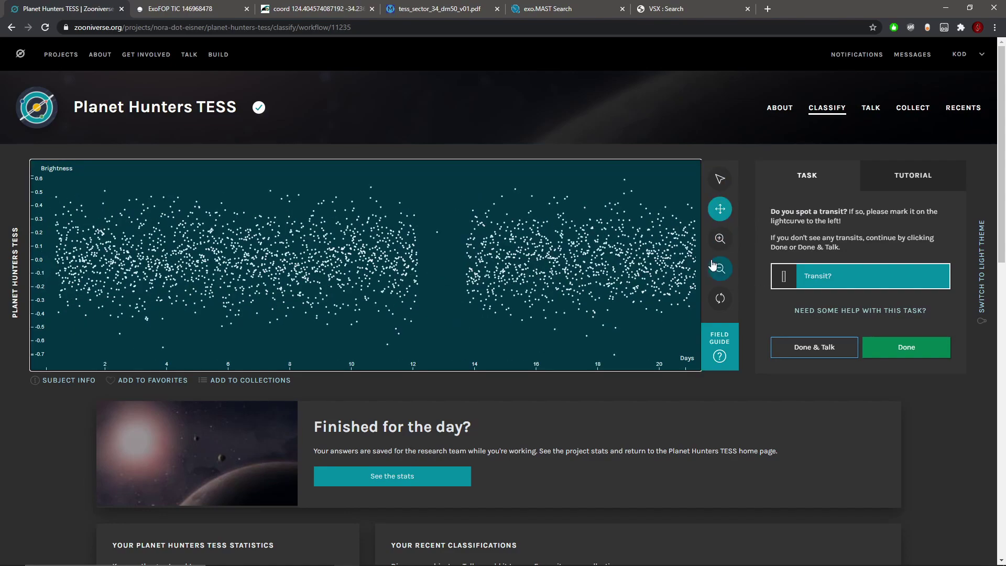
{"action": "left_click", "coordinate": [719, 239]}
{"action": "left_click", "coordinate": [720, 238]}
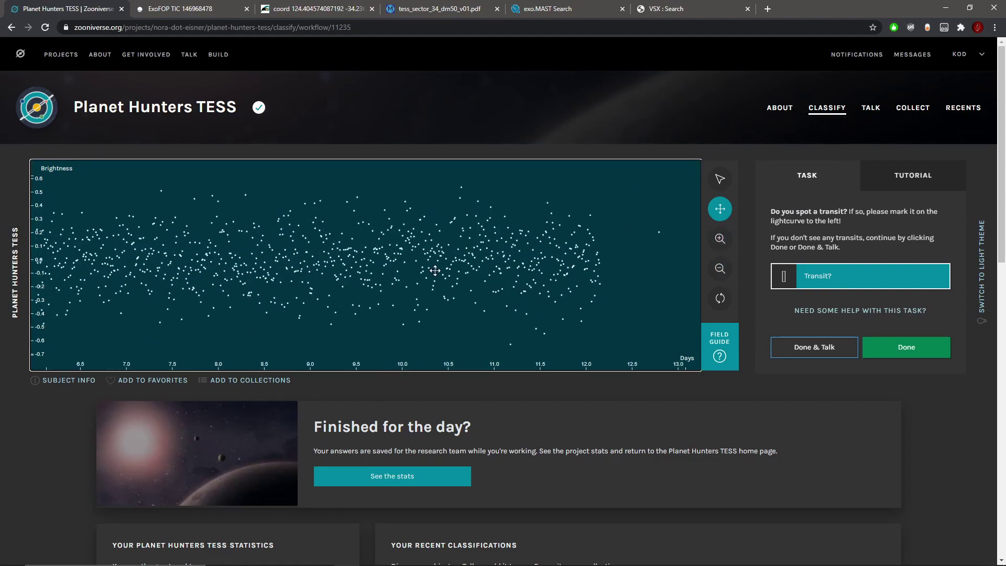
{"action": "left_click_drag", "start_coordinate": [435, 270], "coordinate": [697, 271]}
{"action": "left_click_drag", "start_coordinate": [188, 270], "coordinate": [222, 270]}
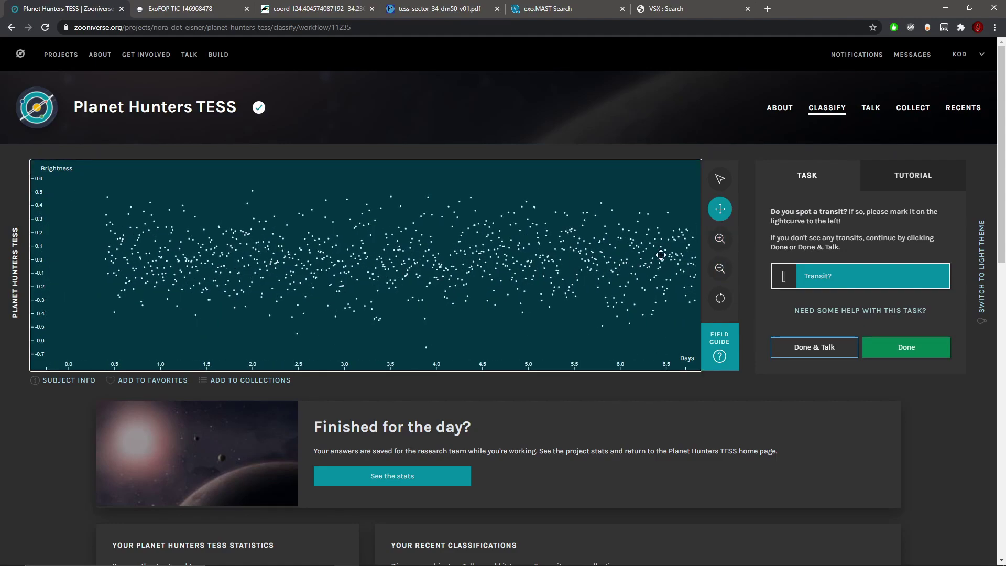
{"action": "left_click", "coordinate": [720, 239]}
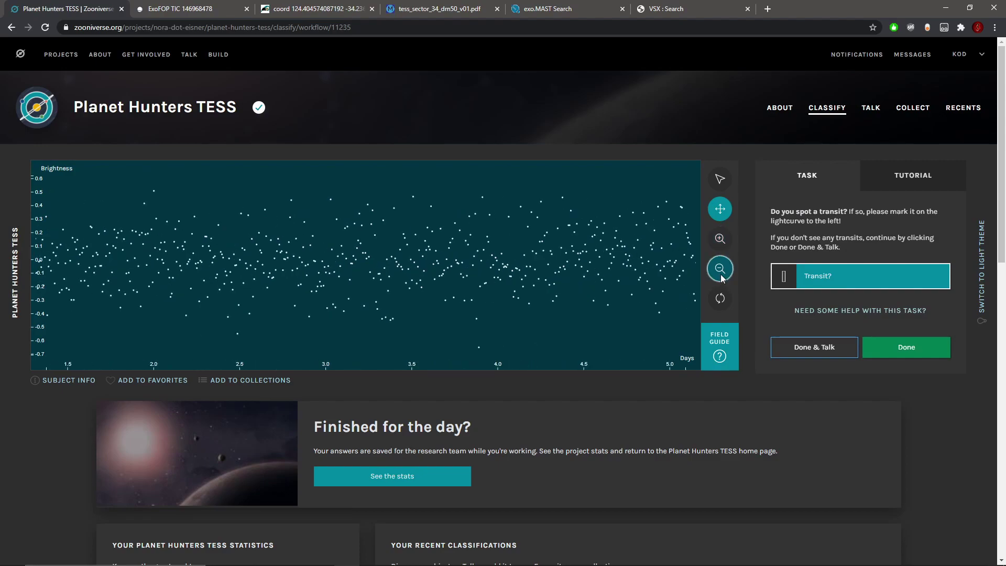
Zoom out and inspect later days 13–20, then zoom into days 21–23.5.
{"action": "left_click", "coordinate": [720, 268]}
{"action": "left_click", "coordinate": [719, 269]}
{"action": "left_click", "coordinate": [719, 269]}
{"action": "left_click_drag", "start_coordinate": [423, 276], "coordinate": [242, 276]}
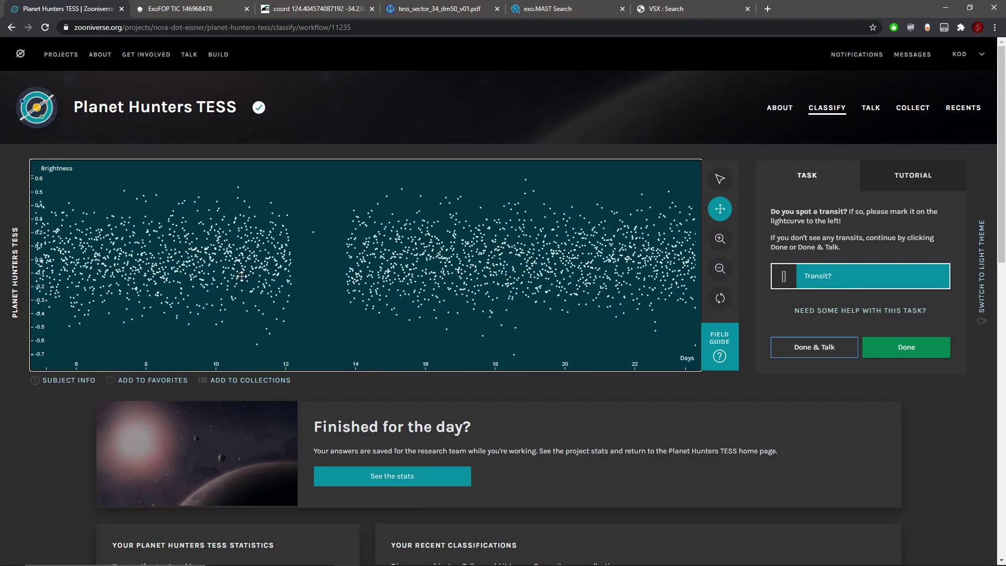
{"action": "left_click", "coordinate": [719, 238]}
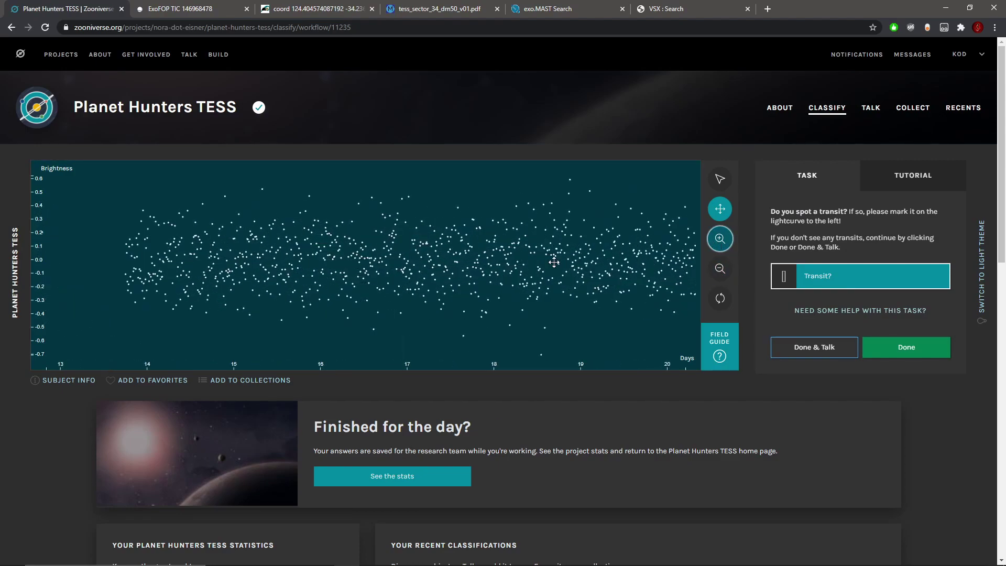
{"action": "left_click_drag", "start_coordinate": [554, 262], "coordinate": [37, 262]}
{"action": "left_click", "coordinate": [720, 238]}
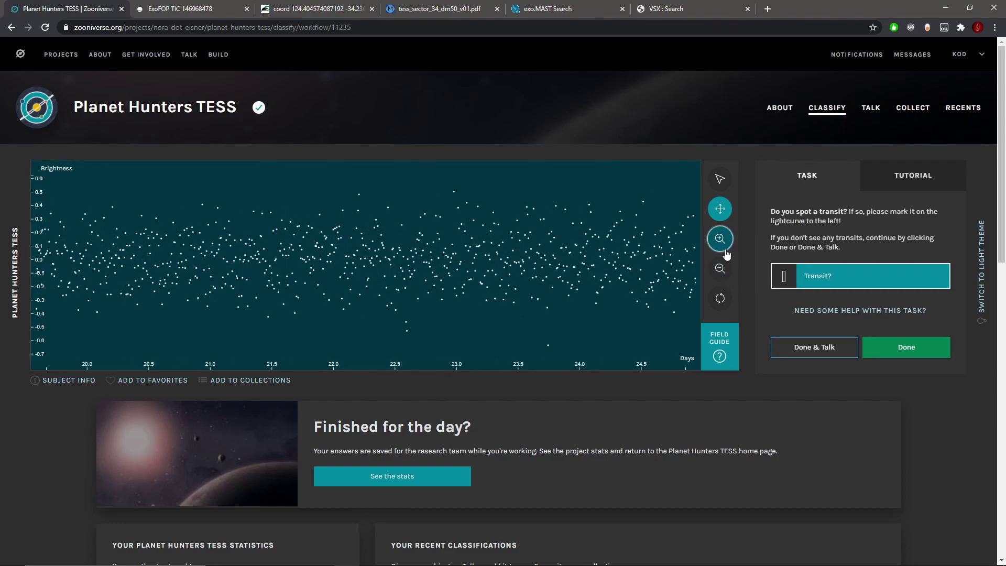
{"action": "left_click", "coordinate": [723, 247]}
Zoom back out to the full 0–25 day view.
{"action": "left_click", "coordinate": [720, 268]}
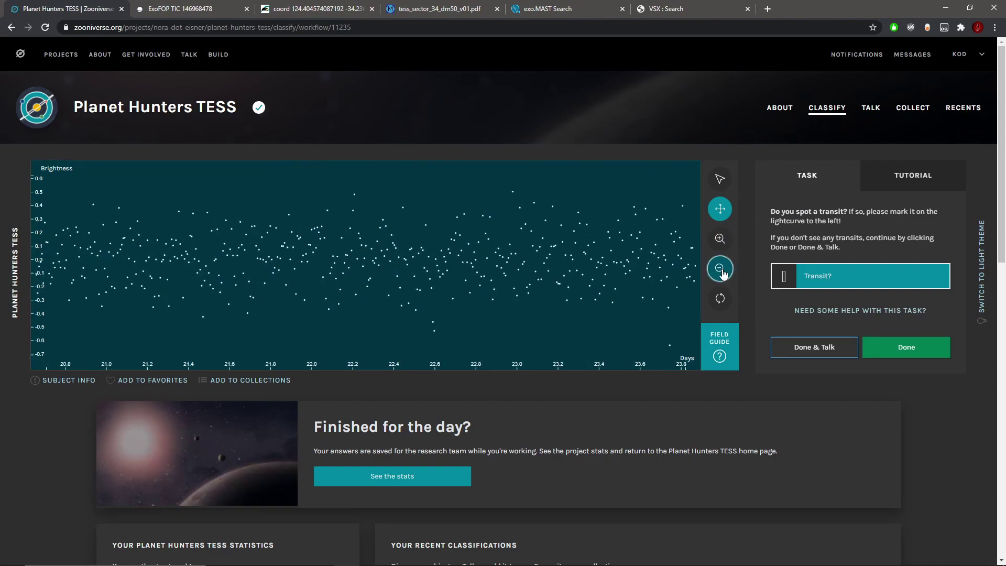
{"action": "left_click", "coordinate": [720, 268]}
{"action": "left_click", "coordinate": [720, 268]}
{"action": "left_click", "coordinate": [722, 270]}
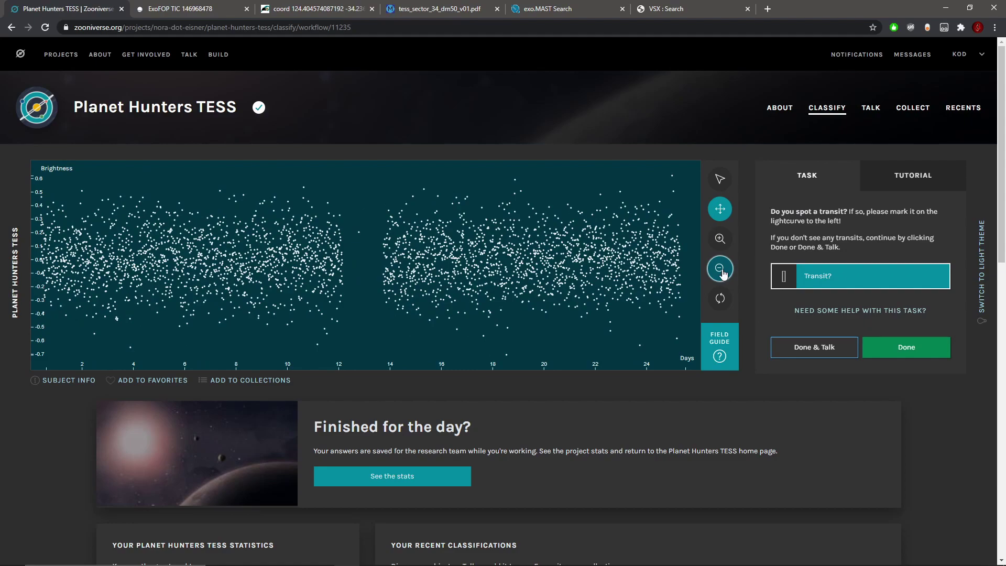
Submit the flat curve with no transits and zoom the new curve in on days 9.5–16.
{"action": "left_click", "coordinate": [899, 345]}
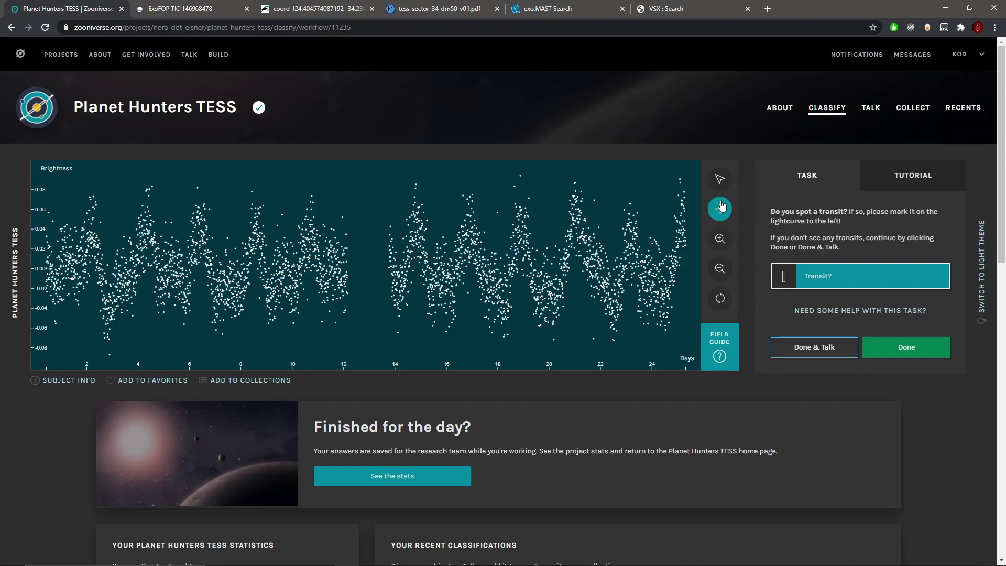
{"action": "left_click", "coordinate": [720, 179]}
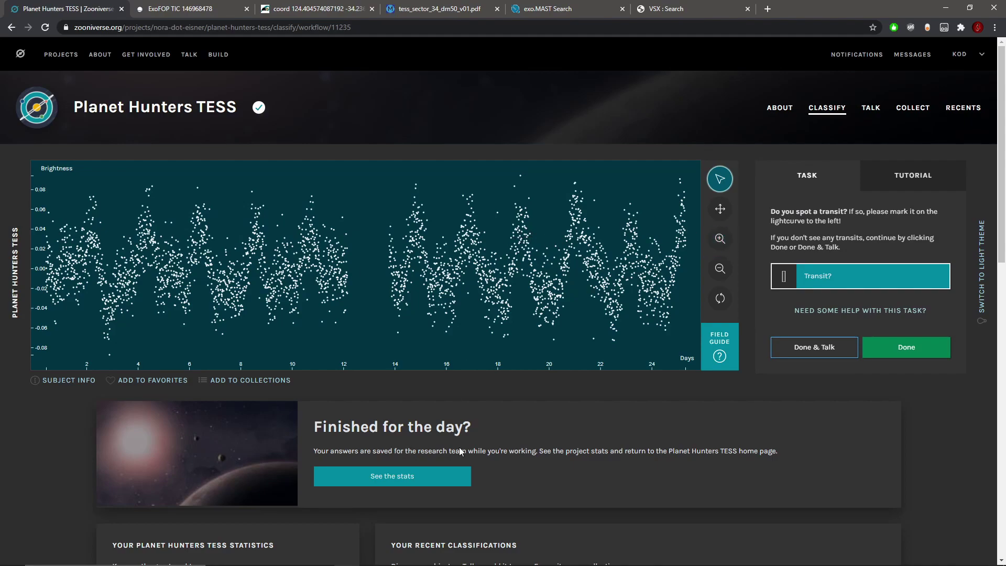
{"action": "left_click", "coordinate": [721, 239]}
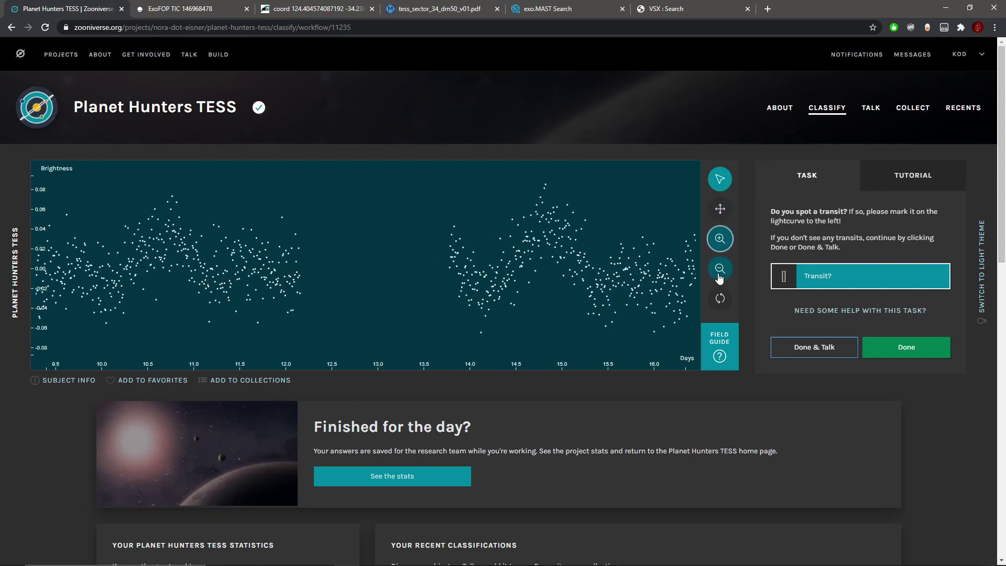
Pan the zoomed curve from its start through days 13–19.7 to days 19.3–25.7.
{"action": "left_click", "coordinate": [720, 209]}
{"action": "left_click_drag", "start_coordinate": [245, 261], "coordinate": [413, 290]}
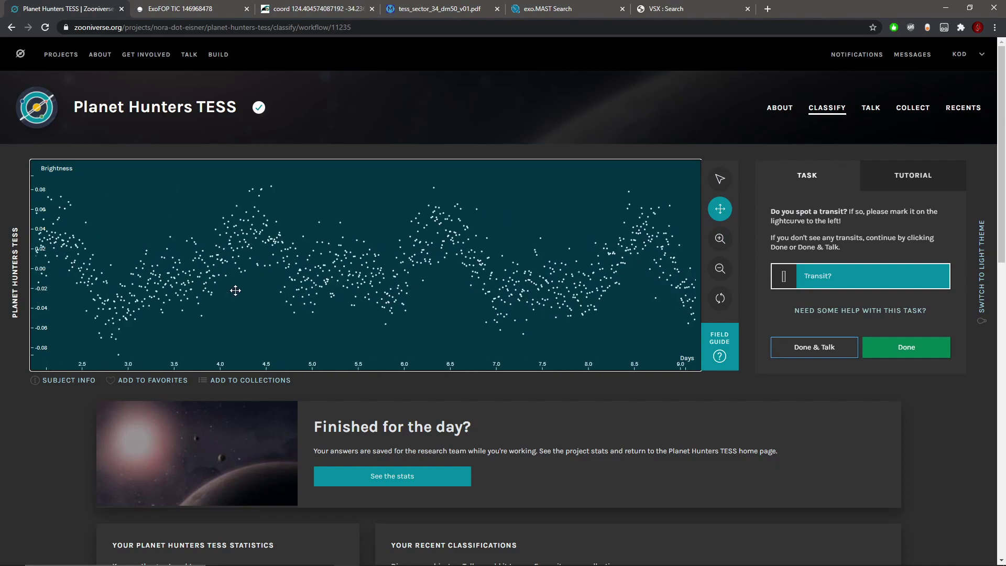
{"action": "left_click_drag", "start_coordinate": [233, 290], "coordinate": [391, 317]}
{"action": "left_click_drag", "start_coordinate": [531, 321], "coordinate": [235, 314]}
{"action": "left_click_drag", "start_coordinate": [602, 314], "coordinate": [235, 312]}
{"action": "left_click_drag", "start_coordinate": [655, 312], "coordinate": [499, 309]}
{"action": "left_click_drag", "start_coordinate": [602, 309], "coordinate": [235, 304]}
{"action": "left_click_drag", "start_coordinate": [550, 306], "coordinate": [237, 296]}
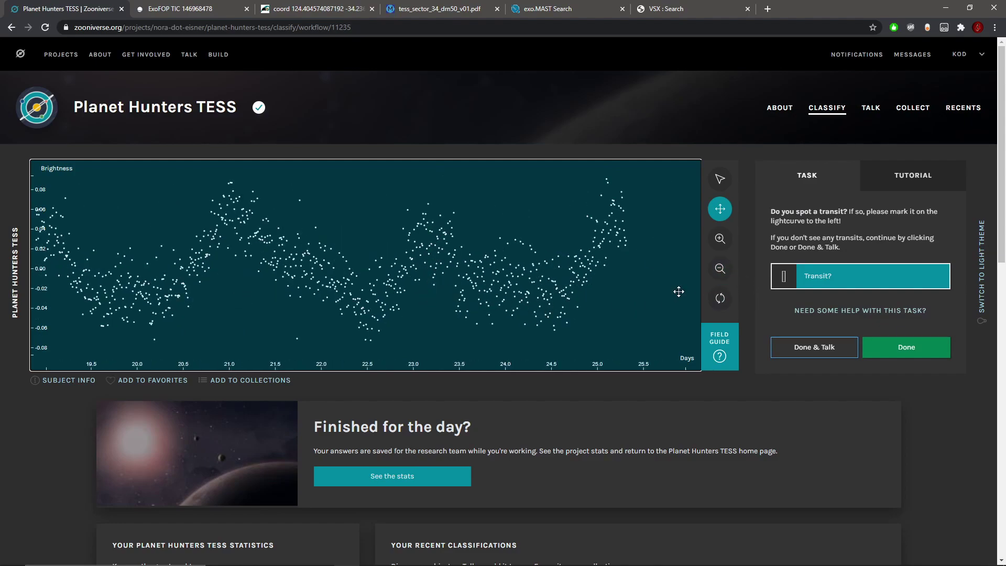
Zoom around days 14–24, return to nearly the whole curve, and read the star's 10307 K metadata.
{"action": "left_click", "coordinate": [719, 268]}
{"action": "left_click", "coordinate": [719, 268]}
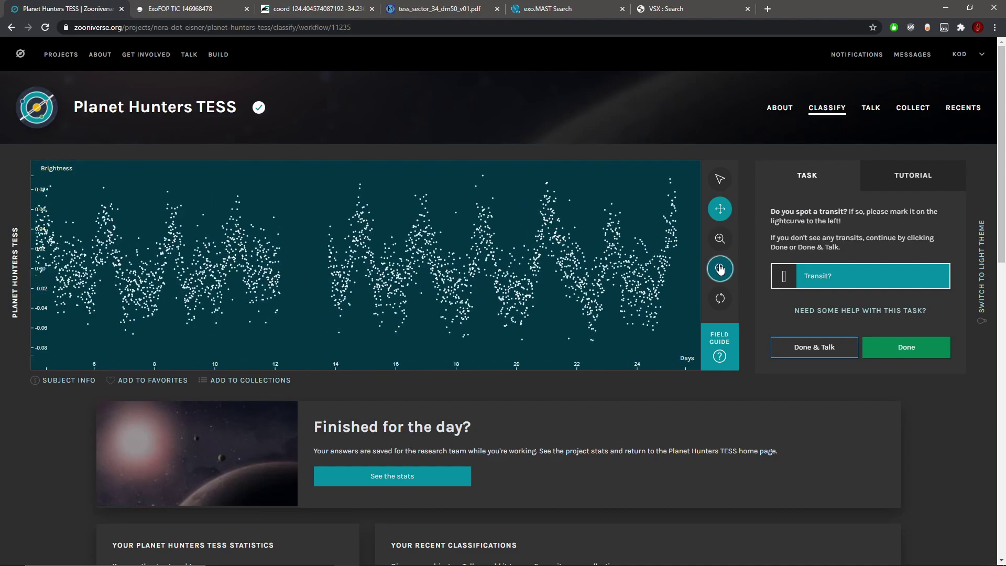
{"action": "left_click", "coordinate": [719, 238]}
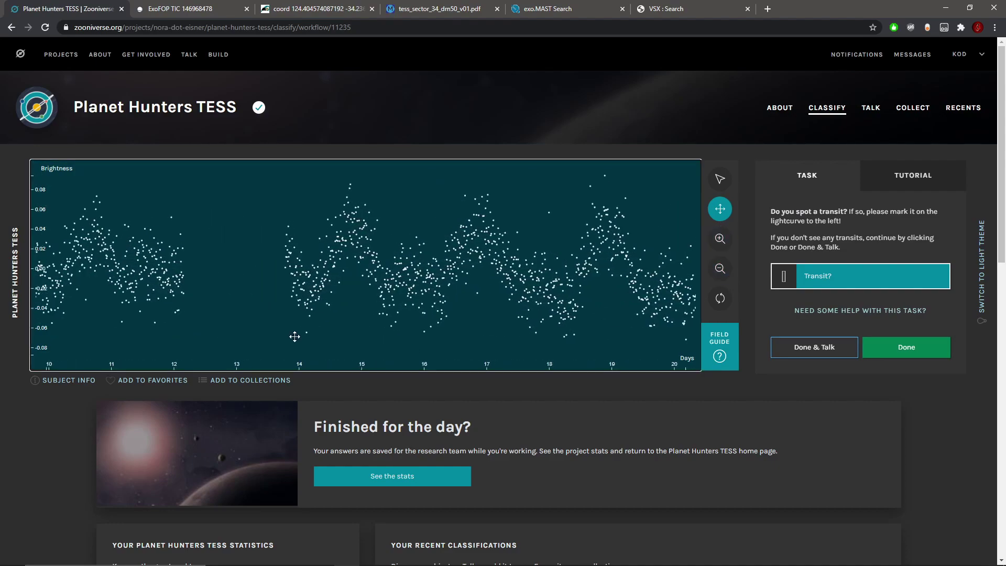
{"action": "left_click_drag", "start_coordinate": [295, 337], "coordinate": [564, 328]}
{"action": "left_click", "coordinate": [720, 238]}
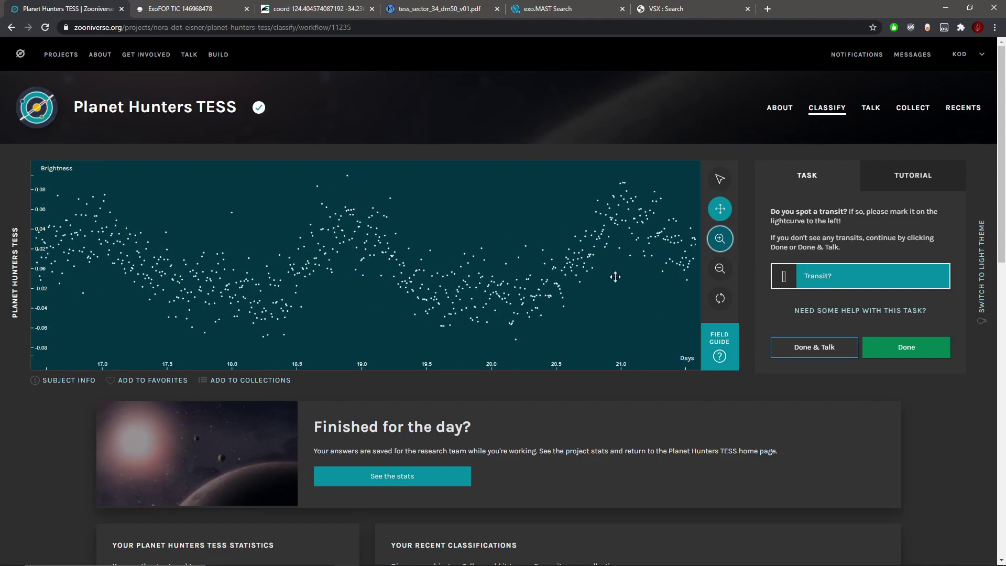
{"action": "left_click", "coordinate": [731, 275]}
{"action": "left_click", "coordinate": [732, 276]}
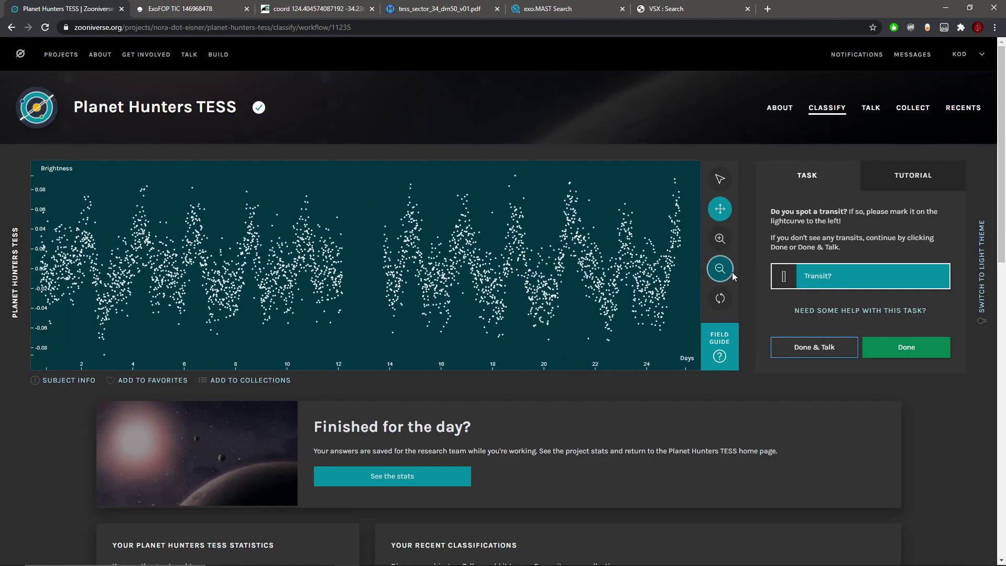
{"action": "left_click", "coordinate": [55, 379]}
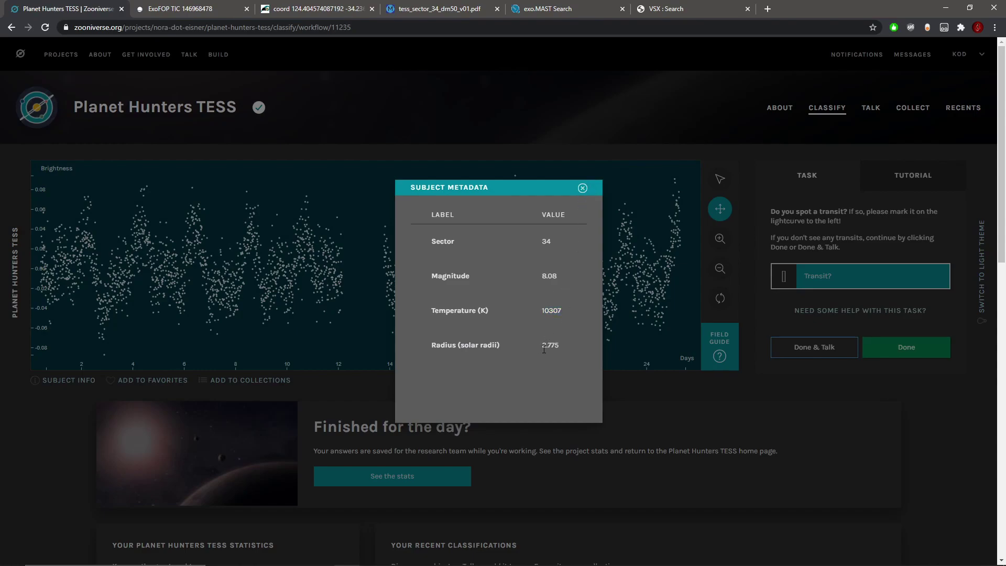
{"action": "left_click", "coordinate": [583, 188]}
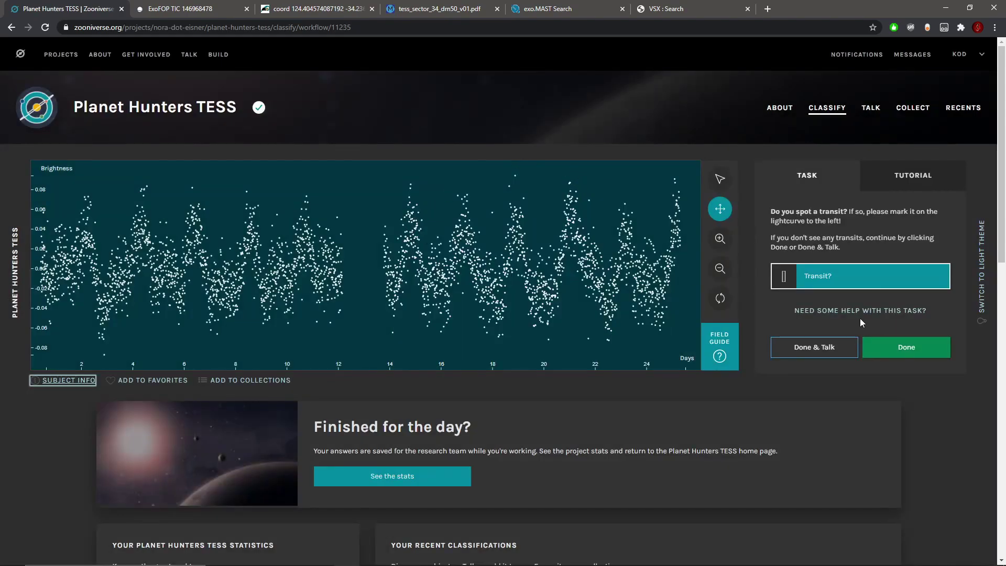
Submit the wavy curve with no transits marked, loading the noisier next subject.
{"action": "left_click", "coordinate": [894, 350]}
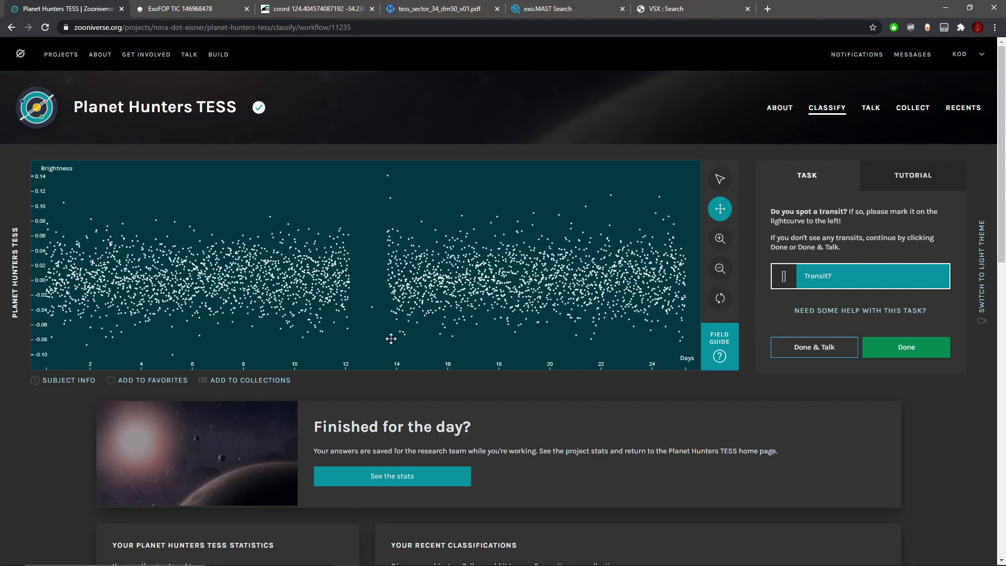
{"action": "scroll", "coordinate": [393, 338], "scroll_direction": "down", "scroll_amount": 2}
{"action": "scroll", "coordinate": [398, 345], "scroll_direction": "up", "scroll_amount": 2}
Submit the classification, then check the new star's Subject Info metadata twice, closing it each time.
{"action": "left_click", "coordinate": [906, 347]}
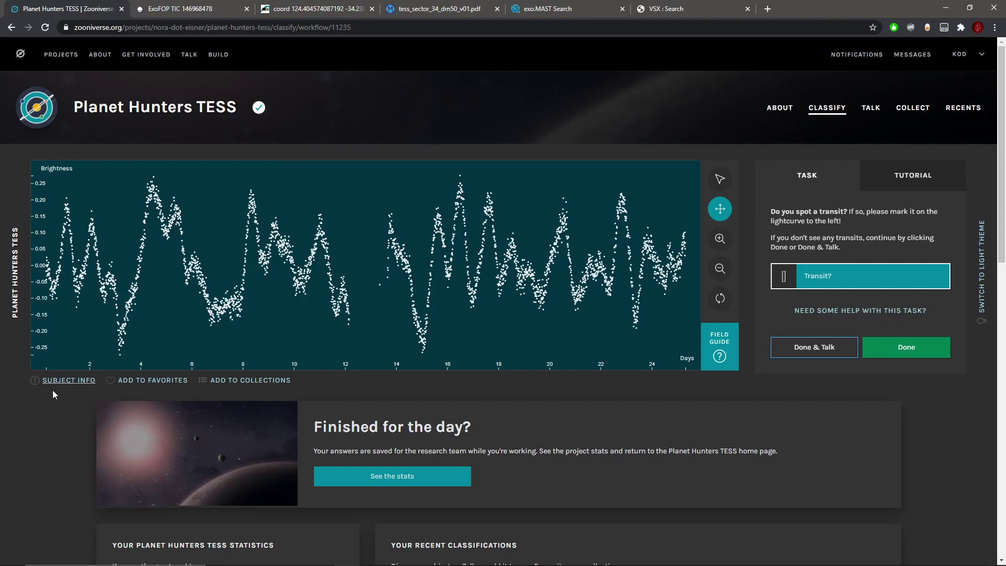
{"action": "left_click", "coordinate": [70, 382]}
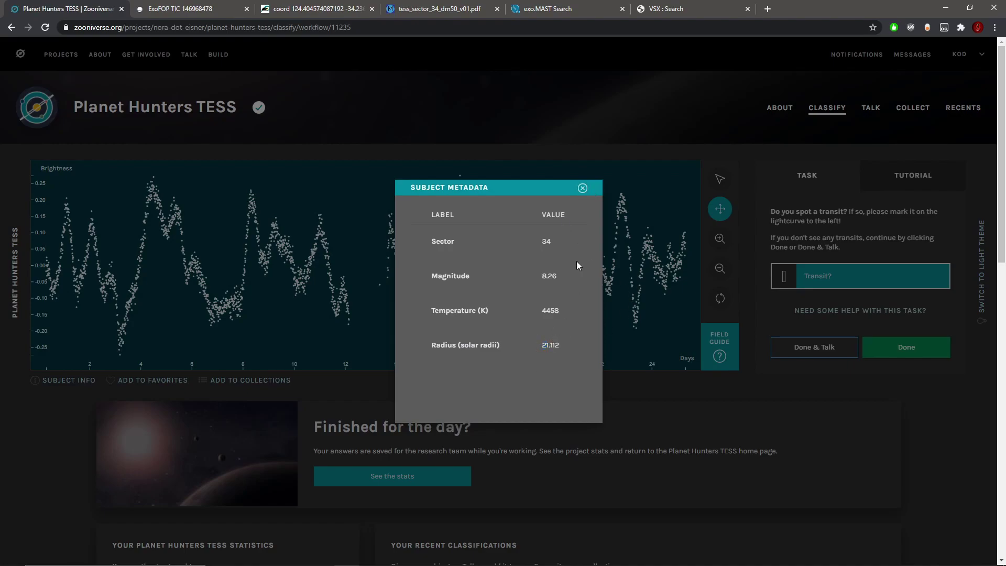
{"action": "left_click", "coordinate": [582, 189]}
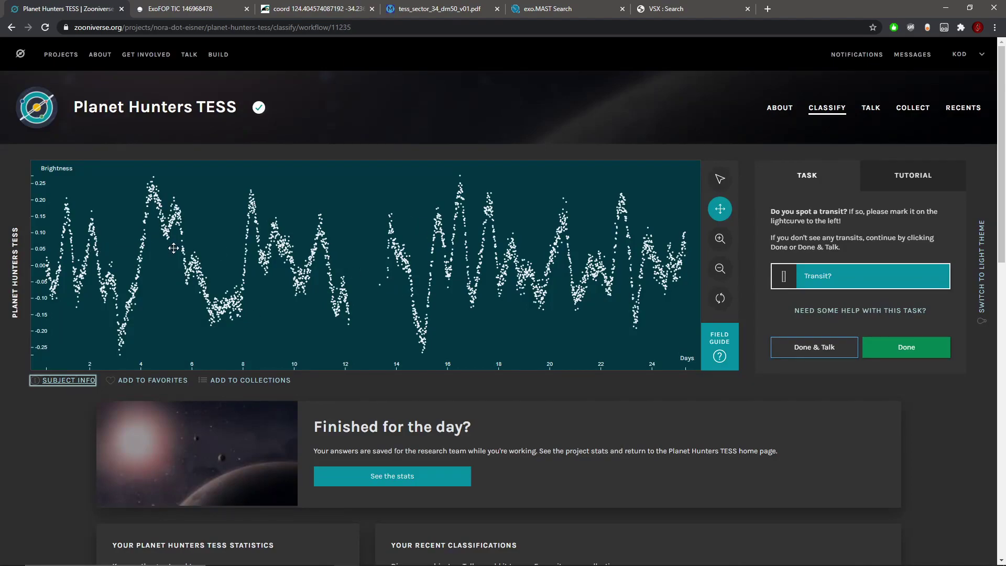
{"action": "left_click", "coordinate": [76, 375]}
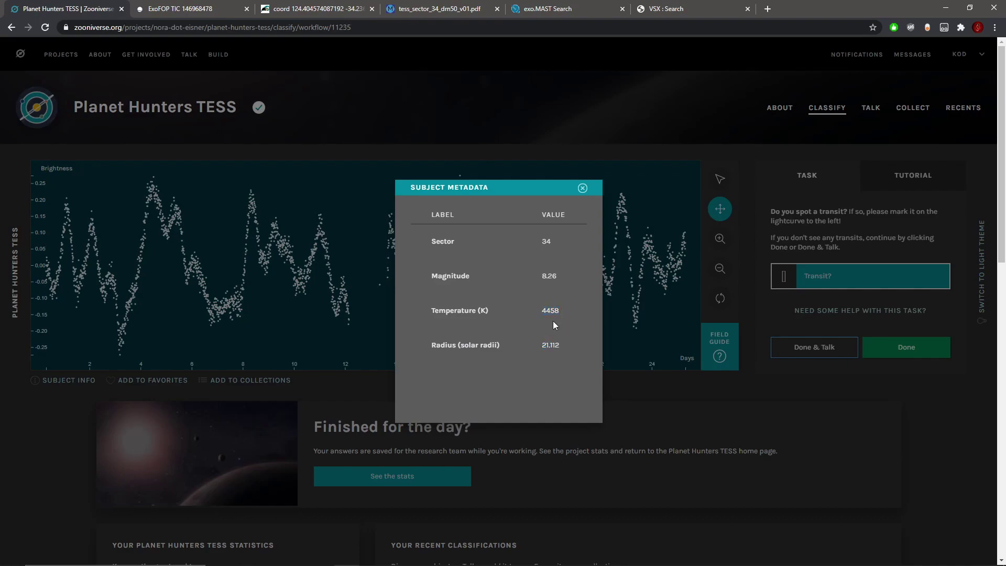
{"action": "left_click", "coordinate": [583, 190]}
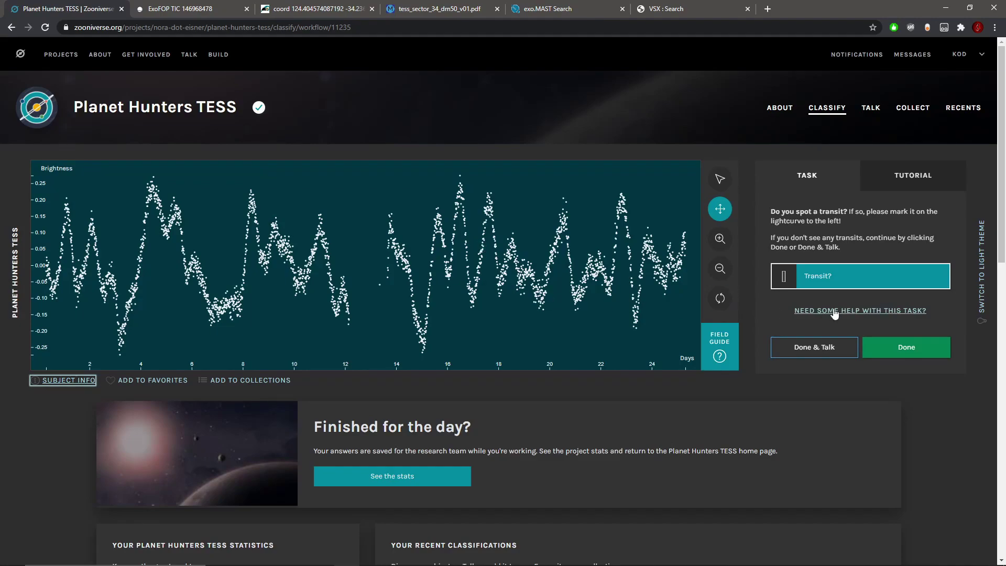
Submit the current curve, then zoom the new one into days 3–8 and back out to all 25 days.
{"action": "left_click", "coordinate": [904, 351]}
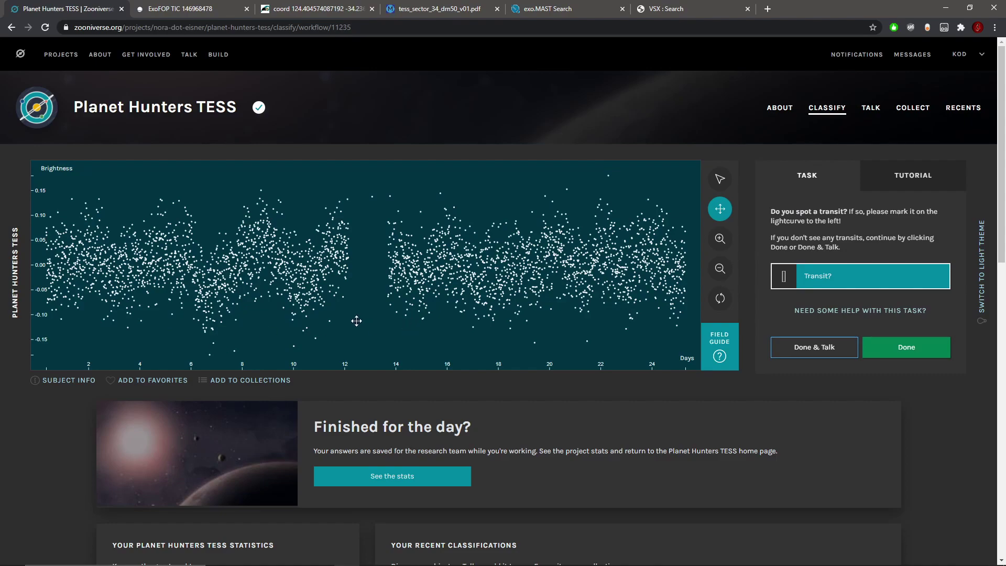
{"action": "left_click", "coordinate": [720, 239]}
{"action": "left_click", "coordinate": [720, 238]}
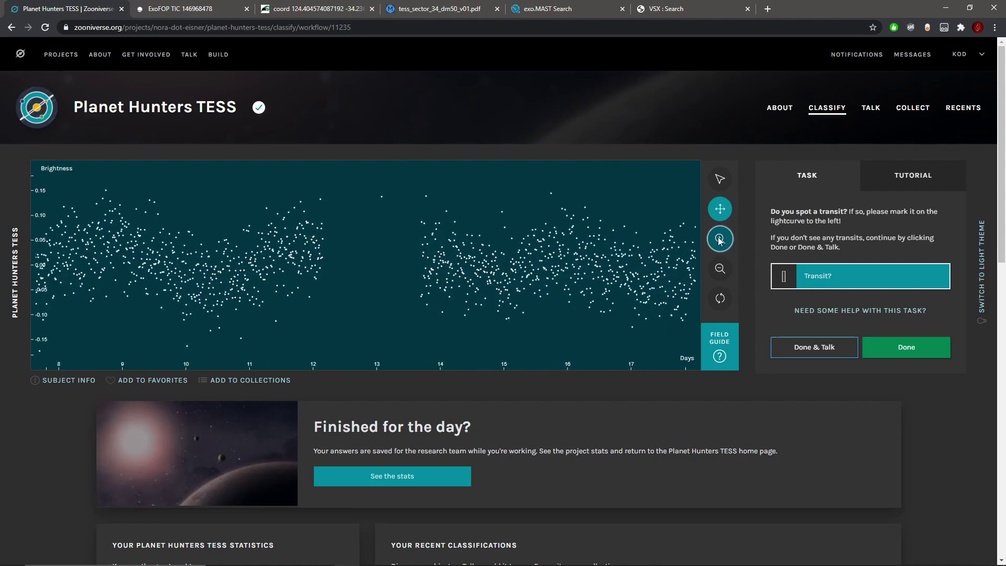
{"action": "left_click", "coordinate": [720, 239]}
{"action": "left_click_drag", "start_coordinate": [317, 299], "coordinate": [435, 291]}
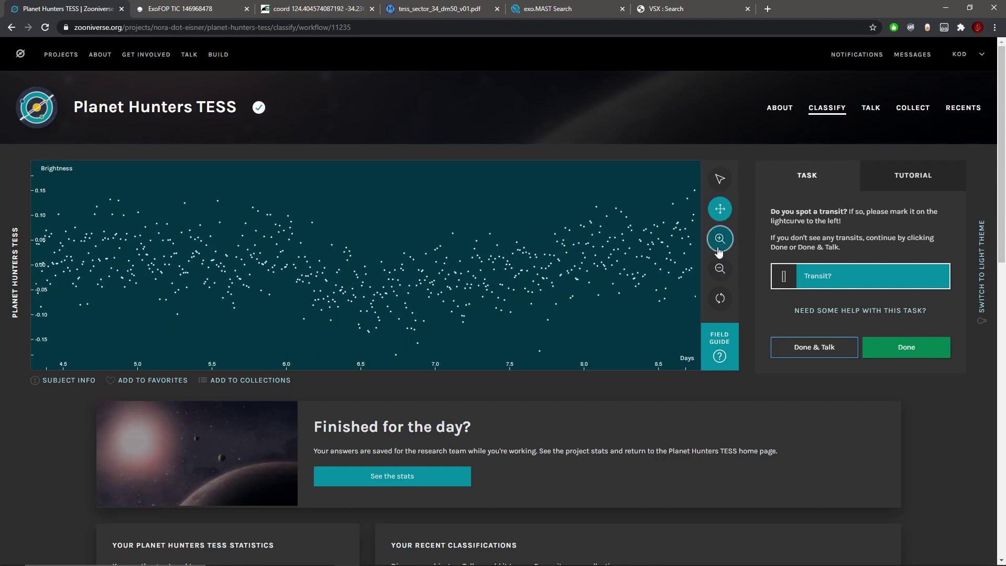
{"action": "left_click", "coordinate": [719, 269]}
{"action": "left_click", "coordinate": [720, 269]}
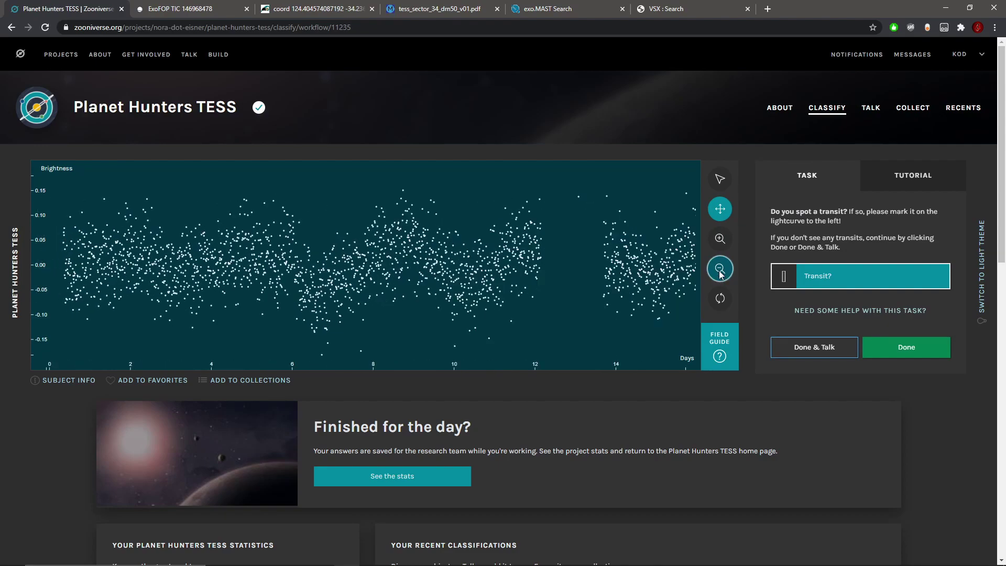
{"action": "left_click", "coordinate": [720, 269]}
{"action": "left_click", "coordinate": [720, 269]}
{"action": "left_click", "coordinate": [719, 269]}
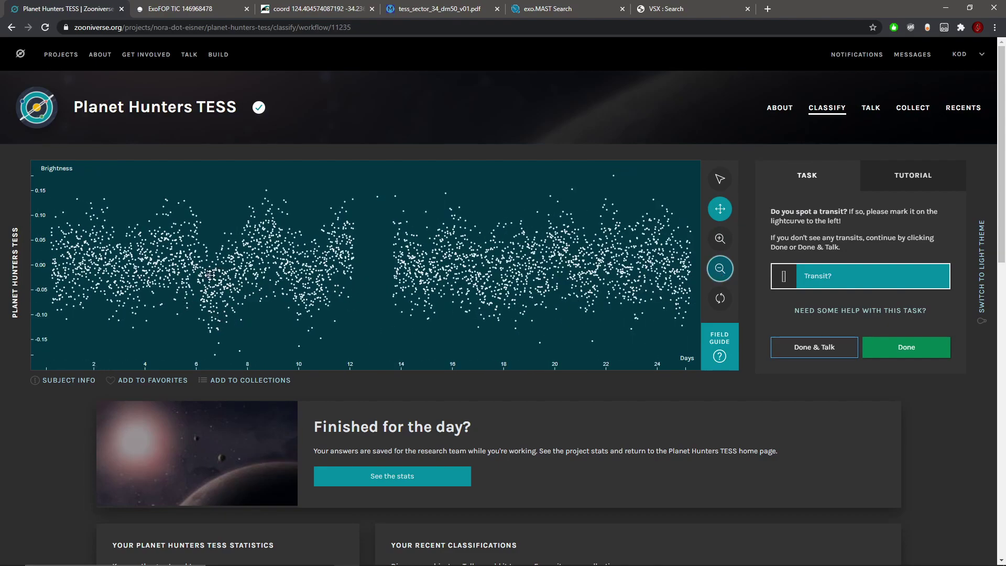
{"action": "mouse_move", "coordinate": [458, 275]}
{"action": "left_mouse_down"}
{"action": "mouse_move", "coordinate": [281, 275]}
{"action": "mouse_move", "coordinate": [477, 275]}
{"action": "left_mouse_up"}
Submit the noisy curve without transits and glance at the next subject's metadata.
{"action": "left_click", "coordinate": [890, 347]}
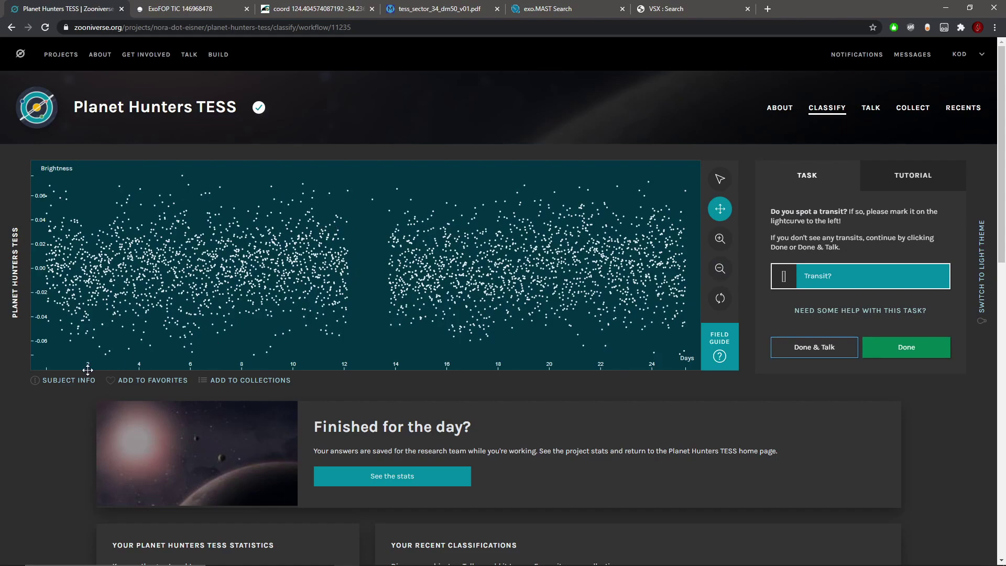
{"action": "left_click", "coordinate": [64, 379]}
{"action": "left_click", "coordinate": [582, 188]}
Submit the flat curve and zoom the next one in around days 4–12.
{"action": "left_click", "coordinate": [902, 355]}
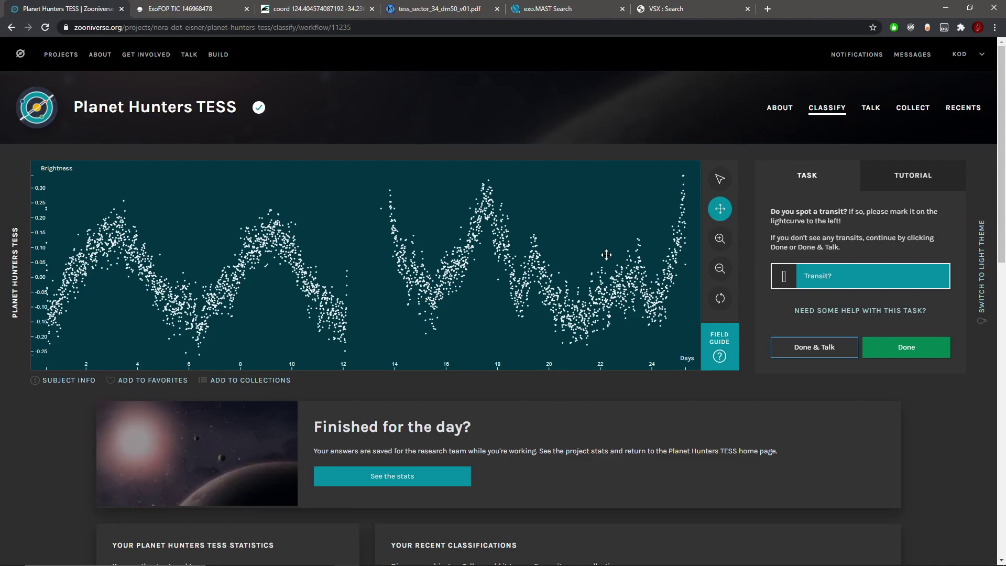
{"action": "left_click", "coordinate": [720, 178]}
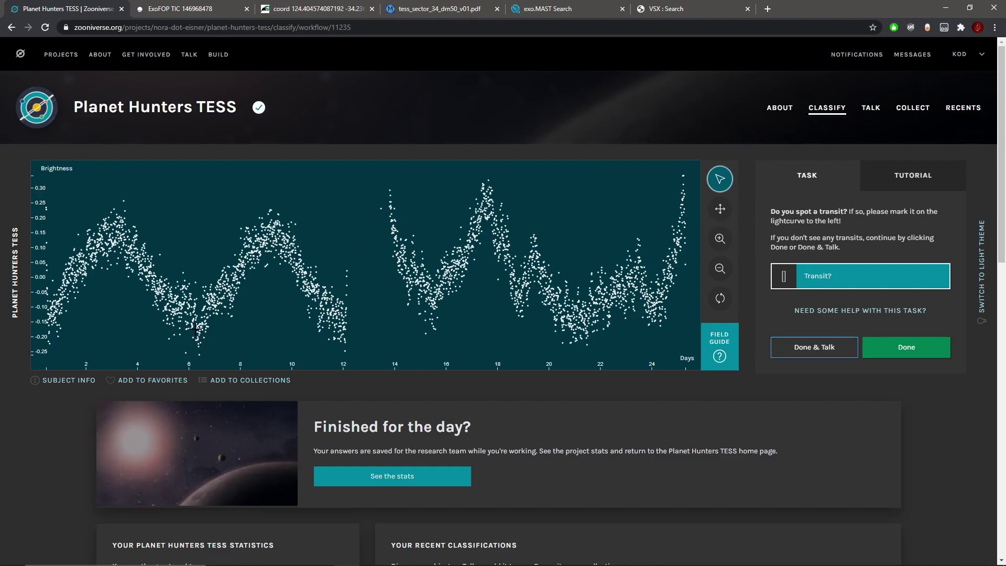
{"action": "left_click", "coordinate": [719, 239]}
{"action": "left_click", "coordinate": [721, 209]}
{"action": "left_click_drag", "start_coordinate": [40, 283], "coordinate": [346, 281]}
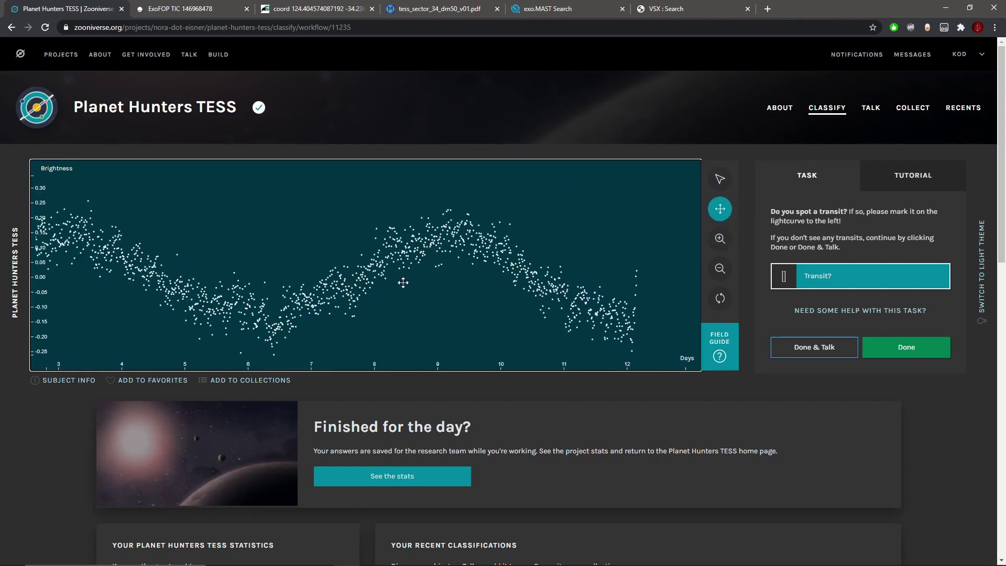
{"action": "left_click", "coordinate": [718, 240]}
{"action": "left_click", "coordinate": [719, 240]}
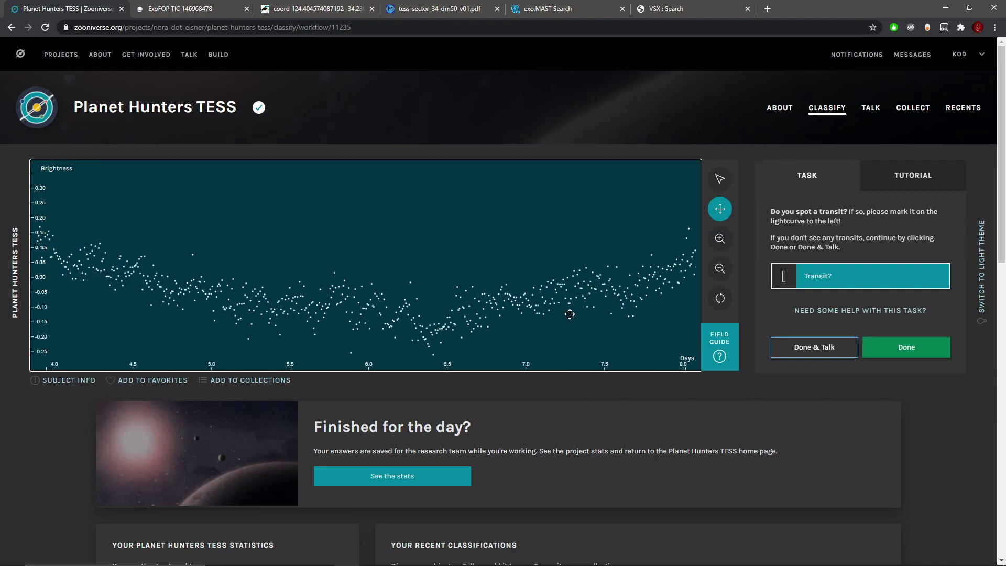
{"action": "left_click_drag", "start_coordinate": [528, 308], "coordinate": [486, 308]}
Zoom in and out around the dip near day 6.4, ending centered on it.
{"action": "left_click", "coordinate": [729, 239]}
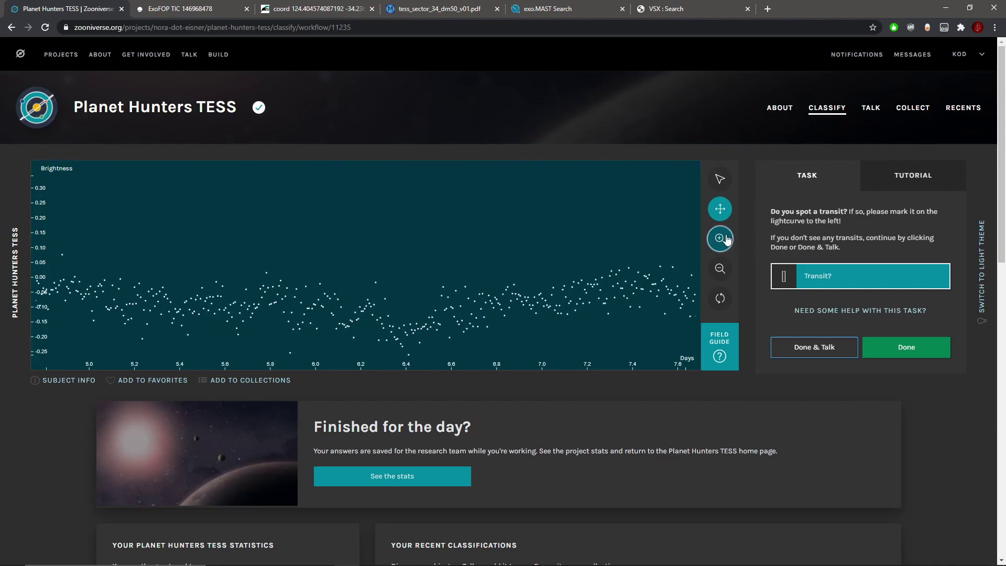
{"action": "left_click", "coordinate": [719, 269]}
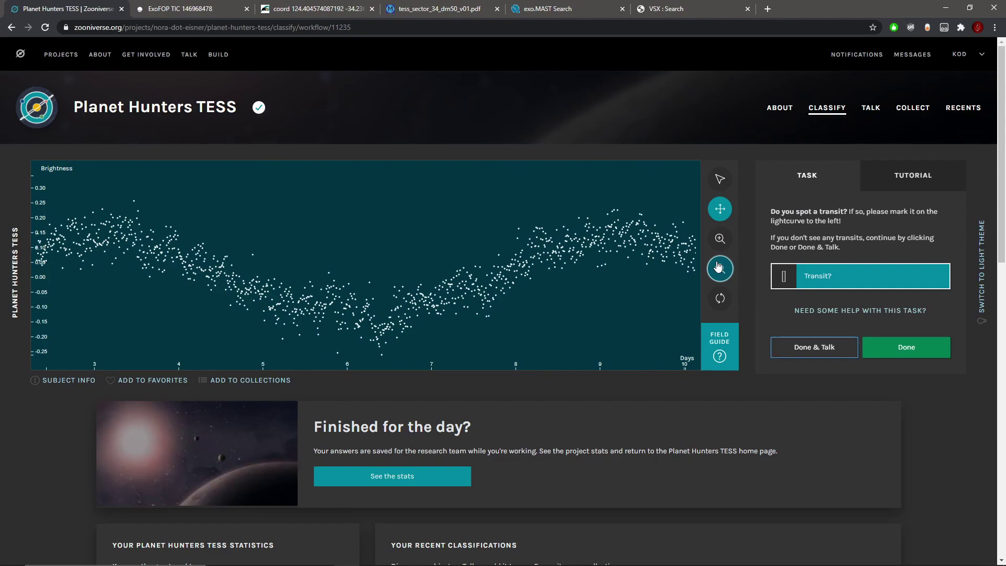
{"action": "left_click", "coordinate": [719, 267]}
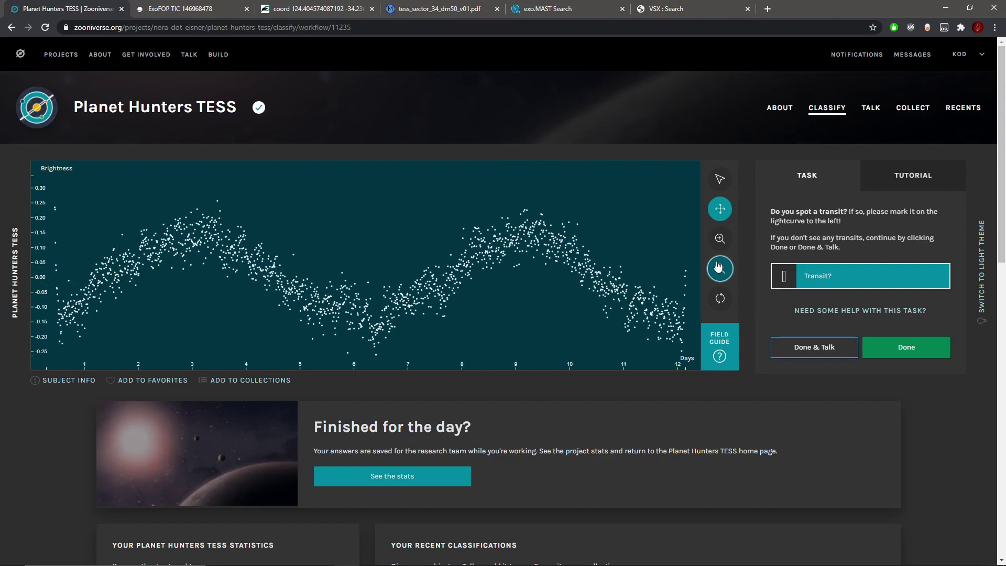
{"action": "left_click", "coordinate": [719, 267]}
{"action": "left_click", "coordinate": [719, 239]}
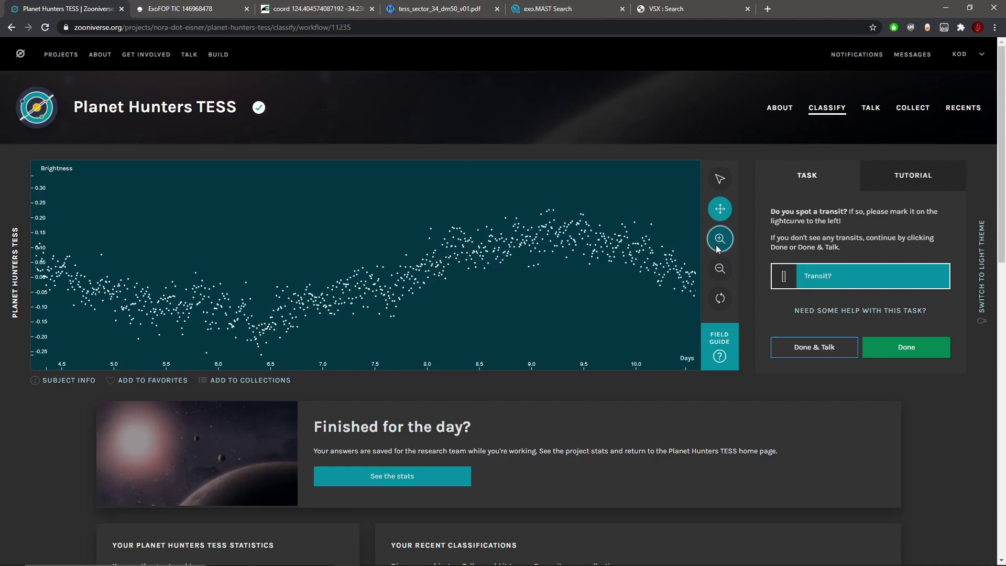
{"action": "left_click", "coordinate": [718, 239]}
{"action": "left_click_drag", "start_coordinate": [226, 298], "coordinate": [501, 297]}
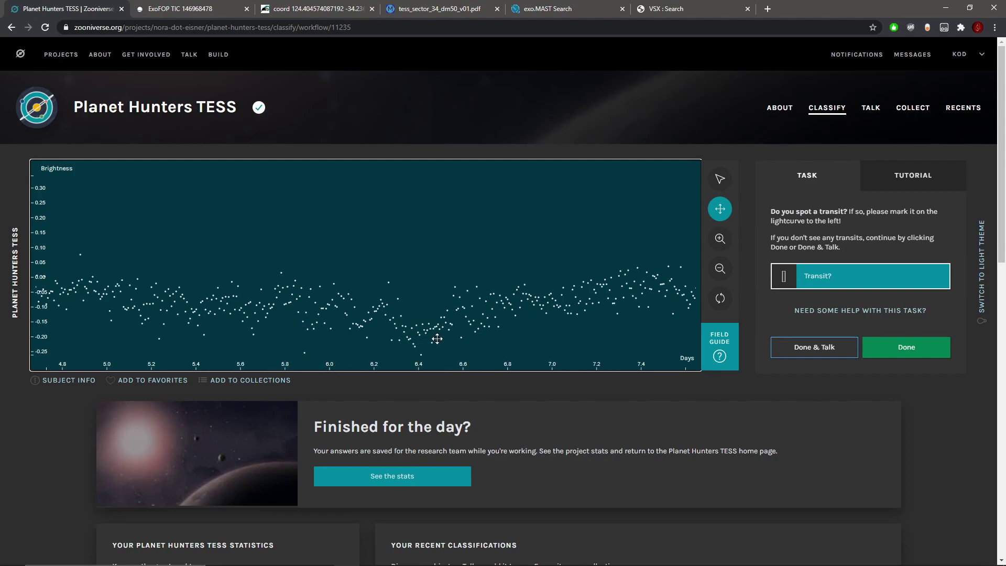
{"action": "left_click_drag", "start_coordinate": [451, 352], "coordinate": [362, 352]}
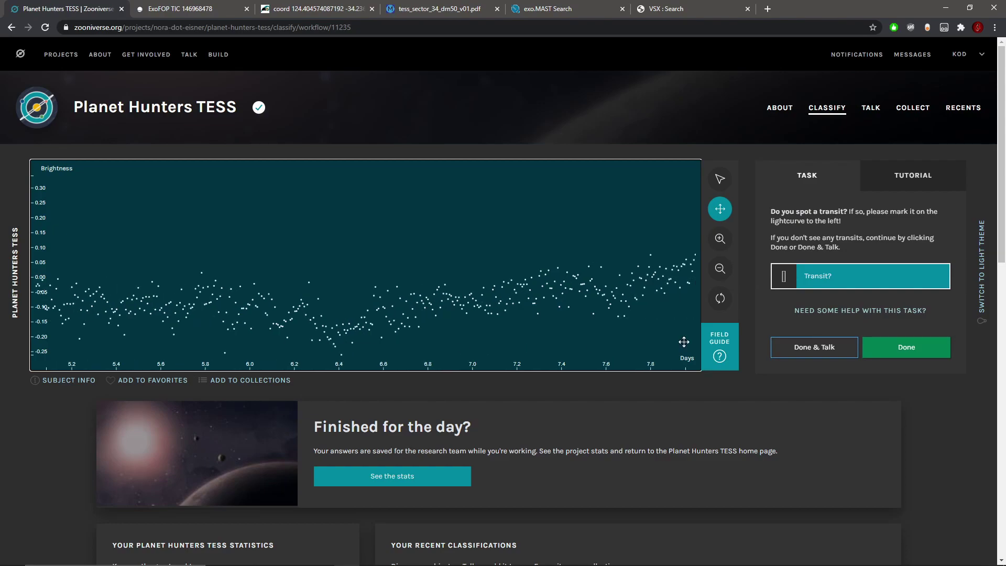
Return to the full light curve and mark a transit over the dip near day 6.5.
{"action": "left_click", "coordinate": [721, 269]}
{"action": "left_click", "coordinate": [720, 269]}
{"action": "left_click", "coordinate": [721, 270]}
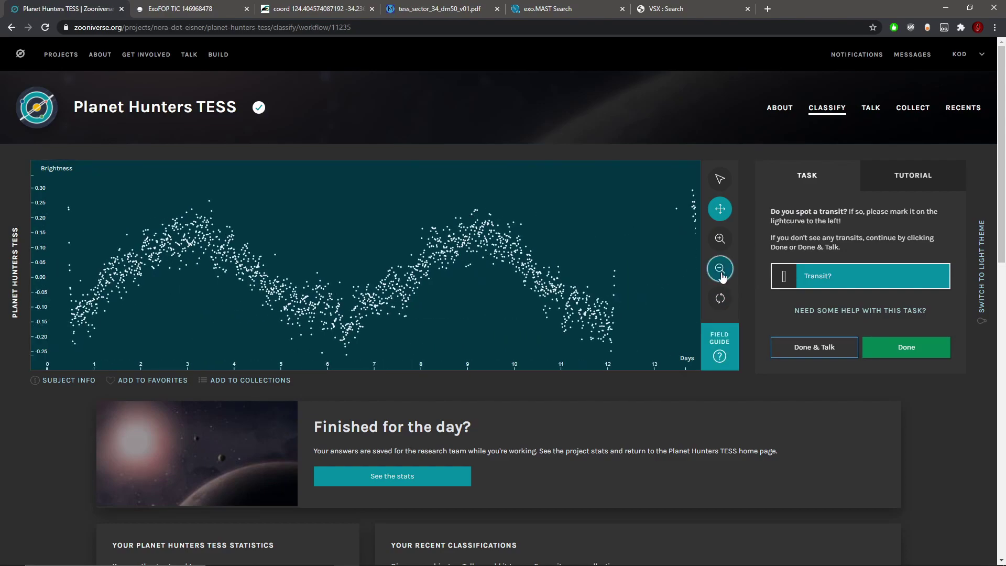
{"action": "left_click", "coordinate": [721, 272]}
{"action": "left_click", "coordinate": [721, 272]}
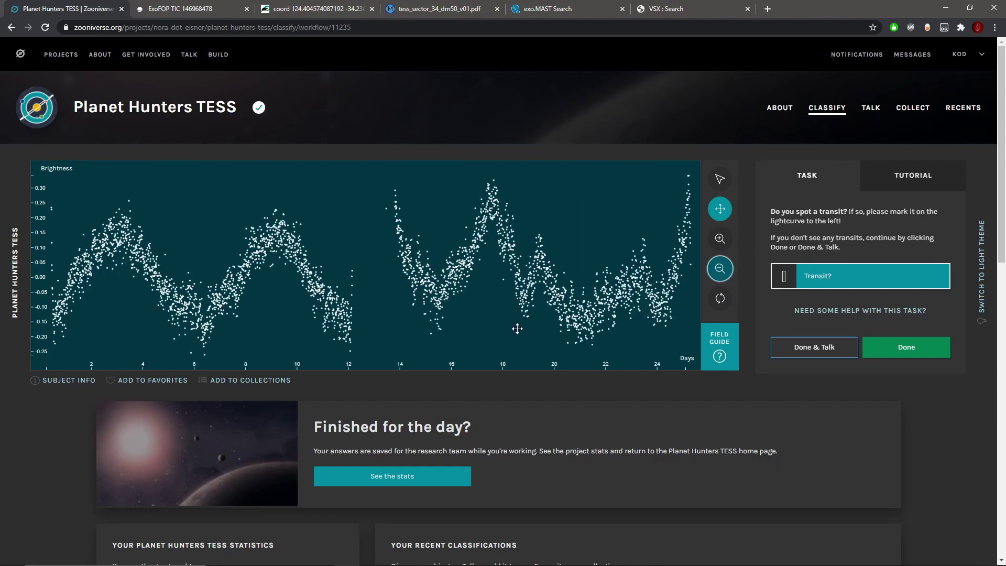
{"action": "left_click_drag", "start_coordinate": [517, 328], "coordinate": [388, 329]}
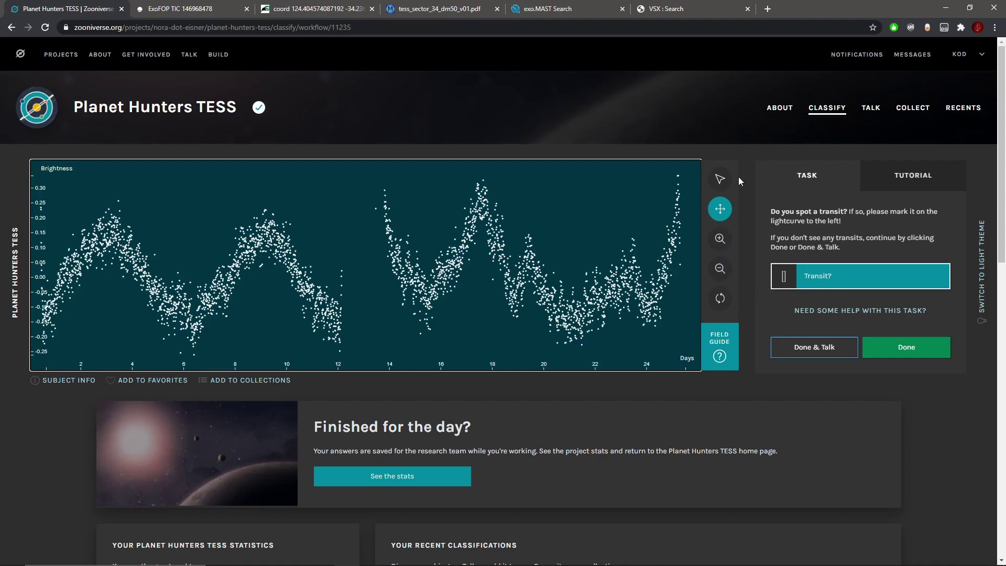
{"action": "left_click", "coordinate": [719, 178]}
{"action": "left_click_drag", "start_coordinate": [189, 330], "coordinate": [195, 331]}
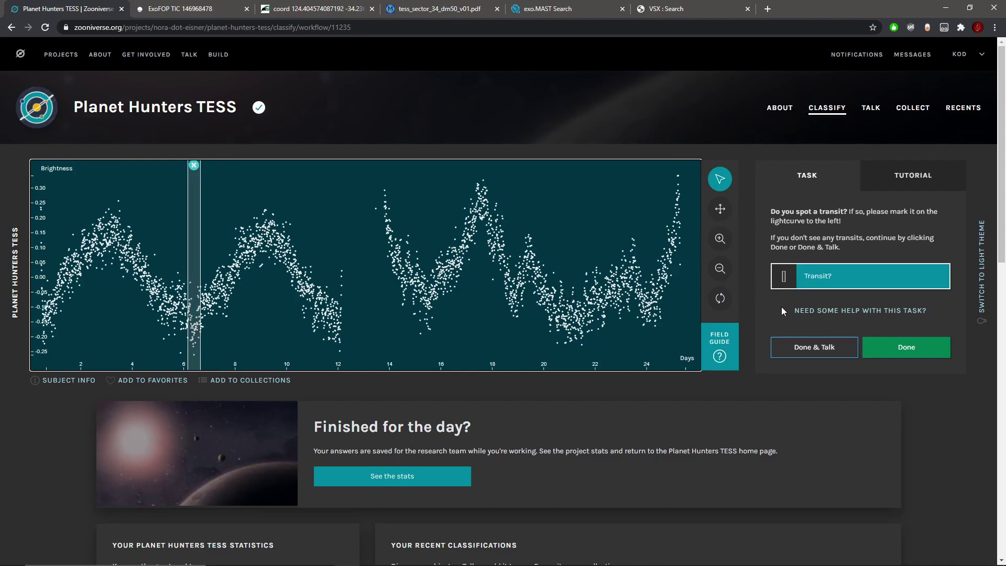
{"action": "left_click", "coordinate": [918, 352]}
{"action": "left_click", "coordinate": [719, 238]}
{"action": "left_click", "coordinate": [719, 208]}
{"action": "left_click_drag", "start_coordinate": [340, 259], "coordinate": [252, 259]}
{"action": "left_click_drag", "start_coordinate": [471, 272], "coordinate": [325, 275]}
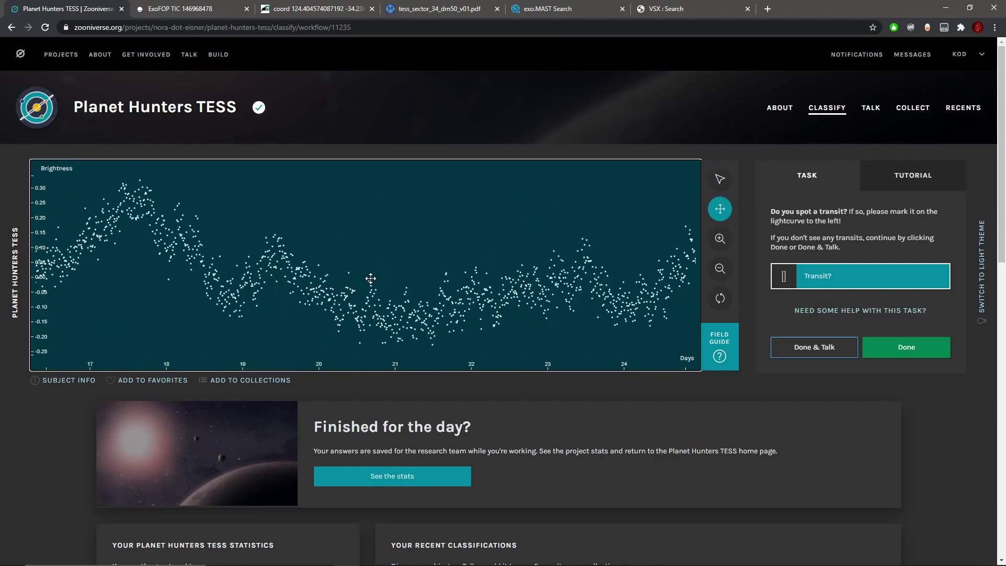
{"action": "left_click_drag", "start_coordinate": [440, 278], "coordinate": [358, 278]}
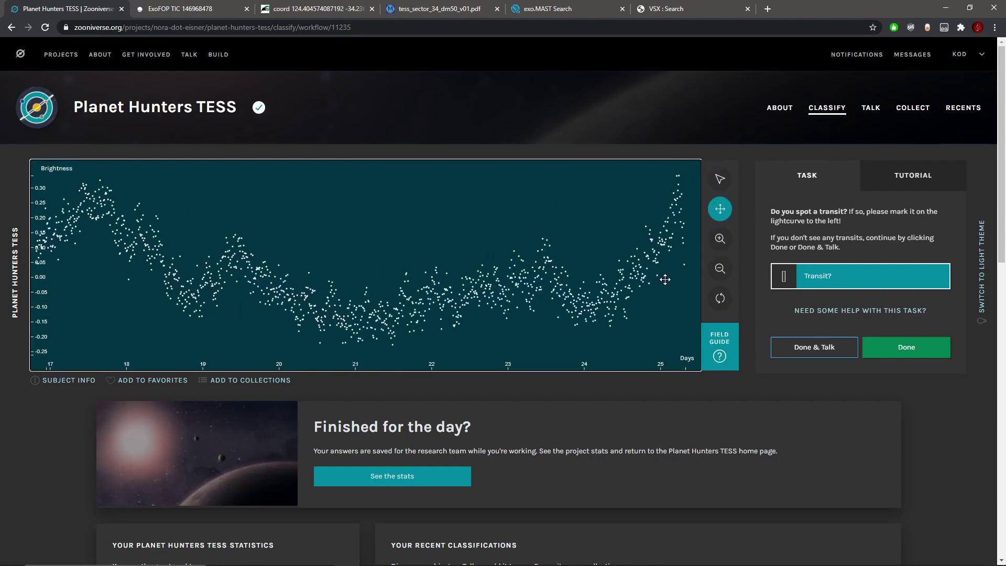
{"action": "left_click", "coordinate": [720, 276]}
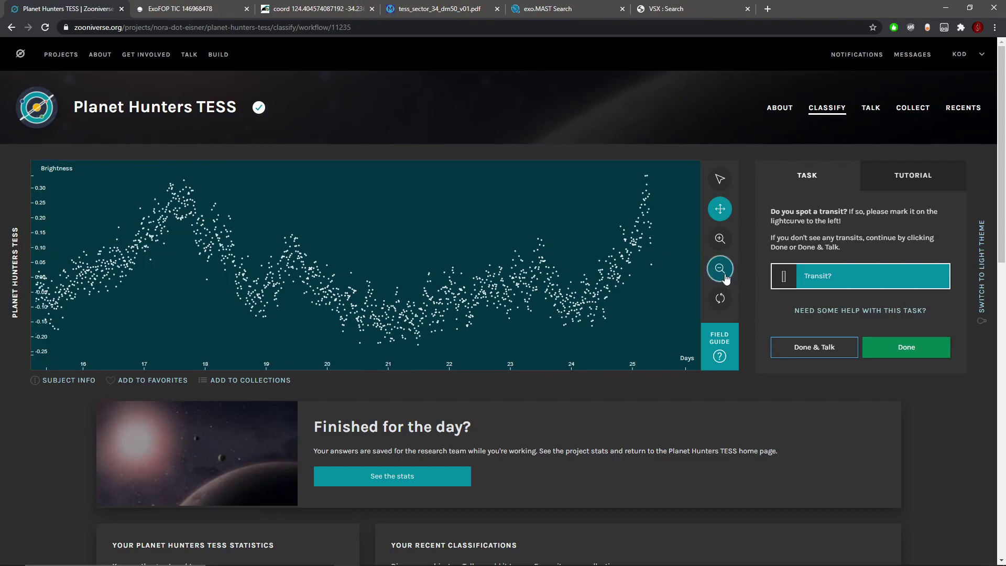
{"action": "left_click", "coordinate": [63, 380]}
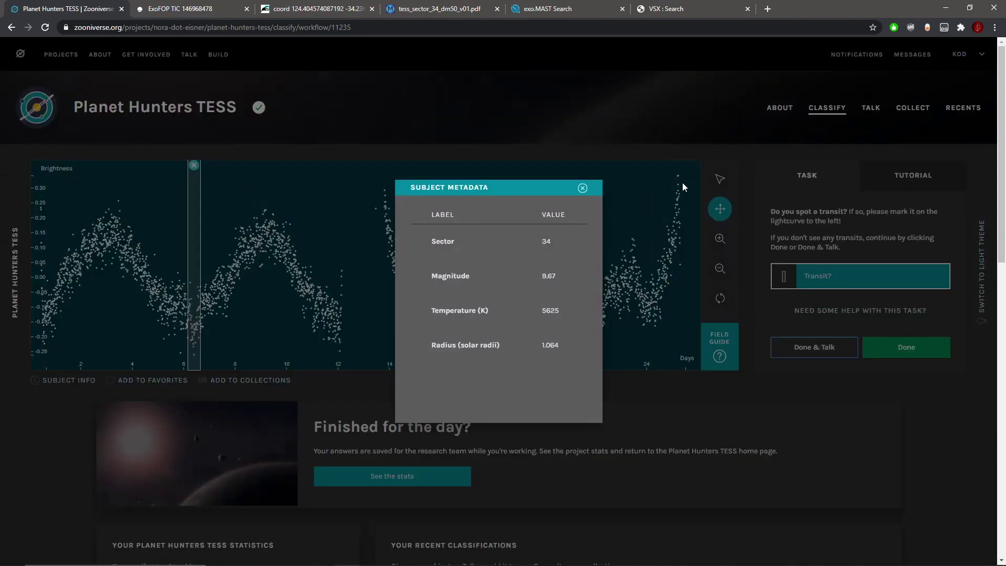
{"action": "left_click", "coordinate": [583, 188]}
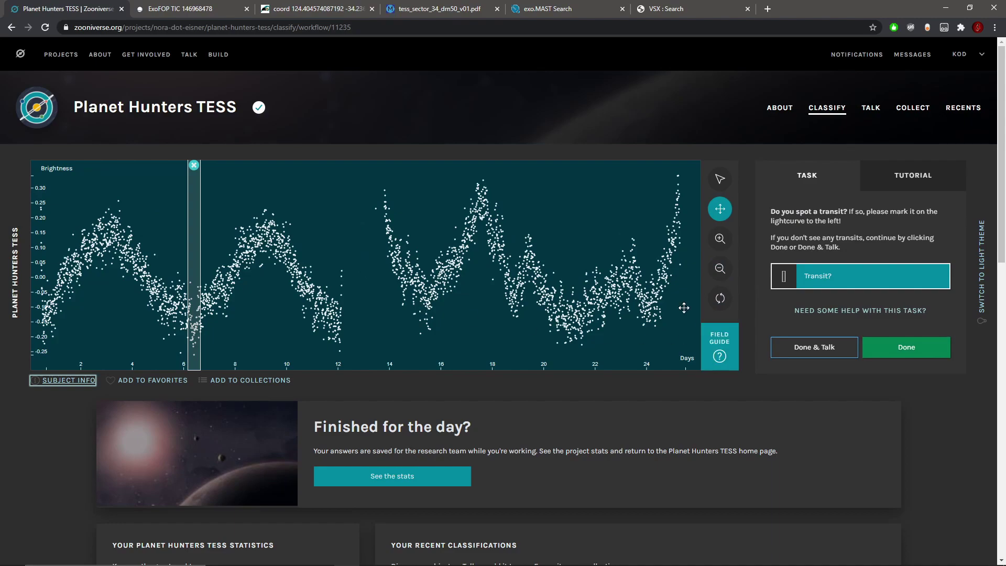
Submit the marked curve, then three more light curves as having no transits.
{"action": "left_click", "coordinate": [917, 354]}
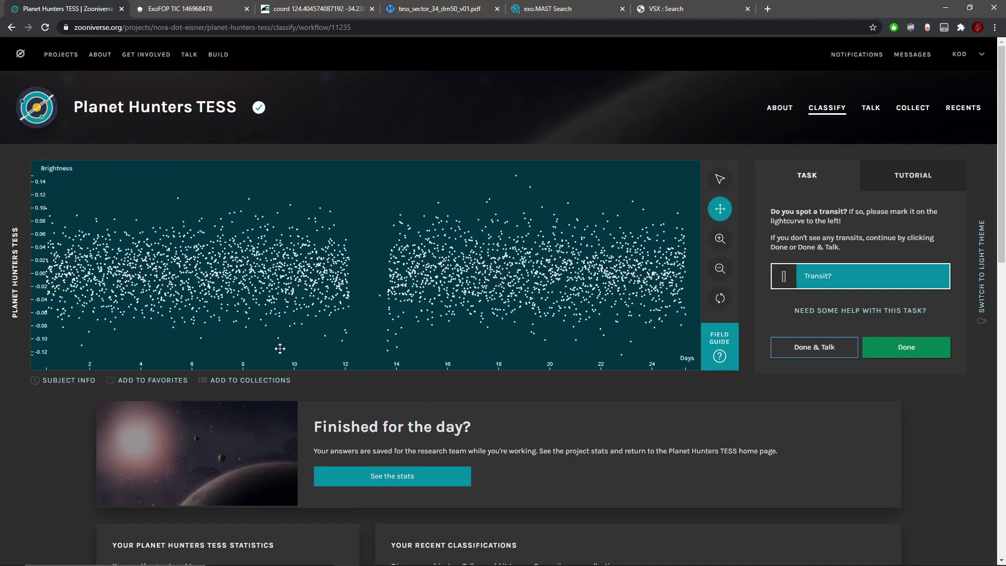
{"action": "scroll", "coordinate": [287, 352], "scroll_direction": "down", "scroll_amount": 3}
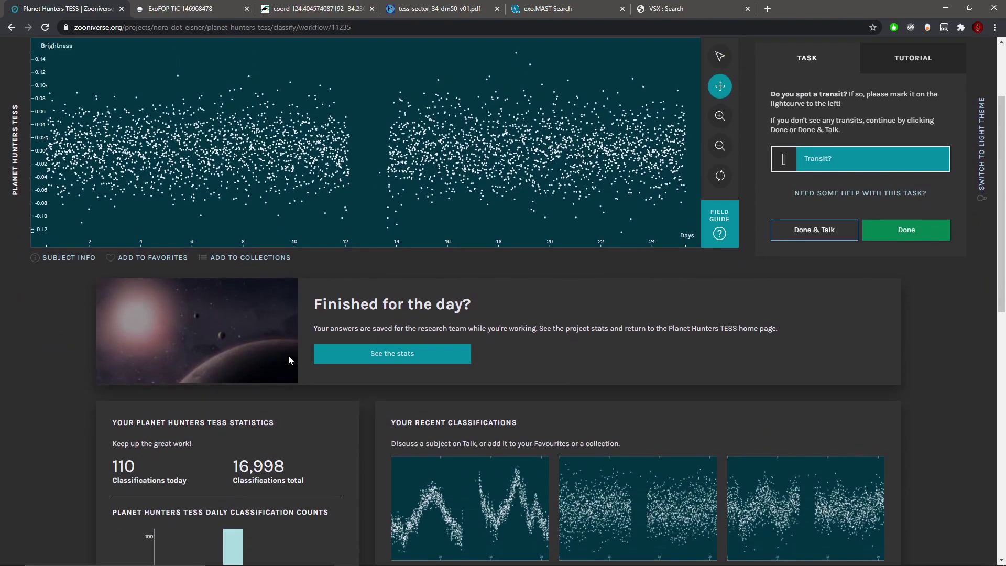
{"action": "scroll", "coordinate": [288, 356], "scroll_direction": "up", "scroll_amount": 3}
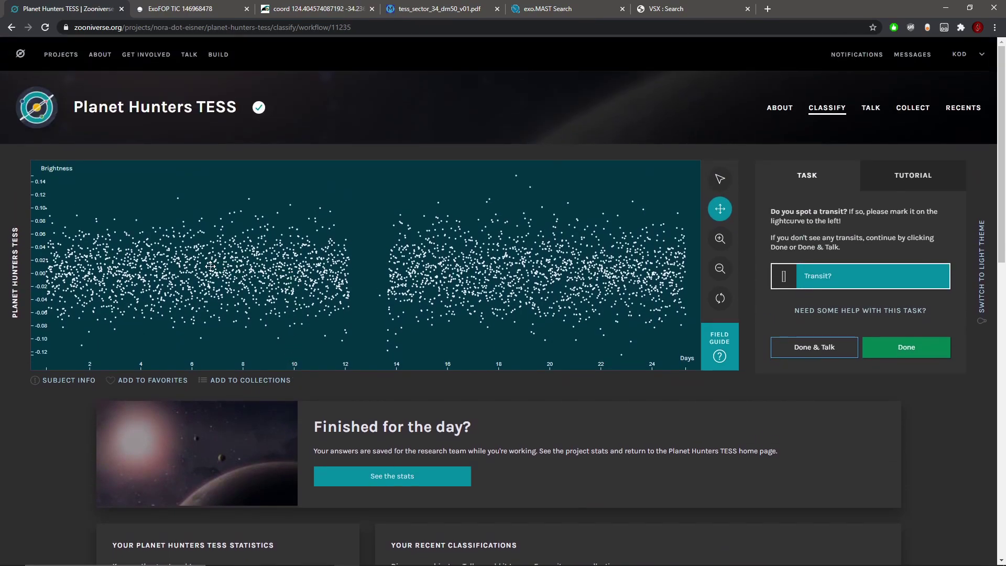
{"action": "left_click", "coordinate": [721, 179]}
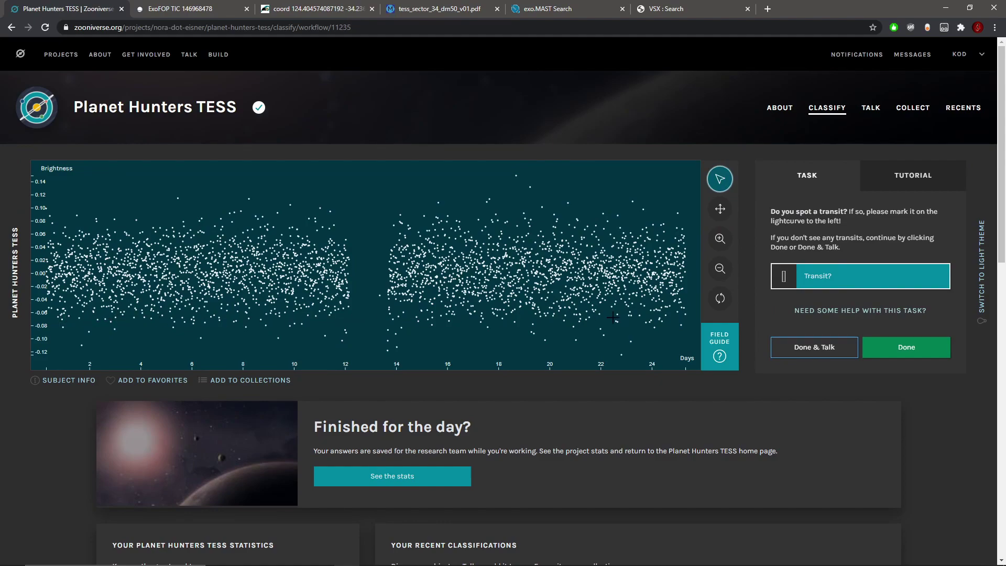
{"action": "left_click", "coordinate": [909, 347]}
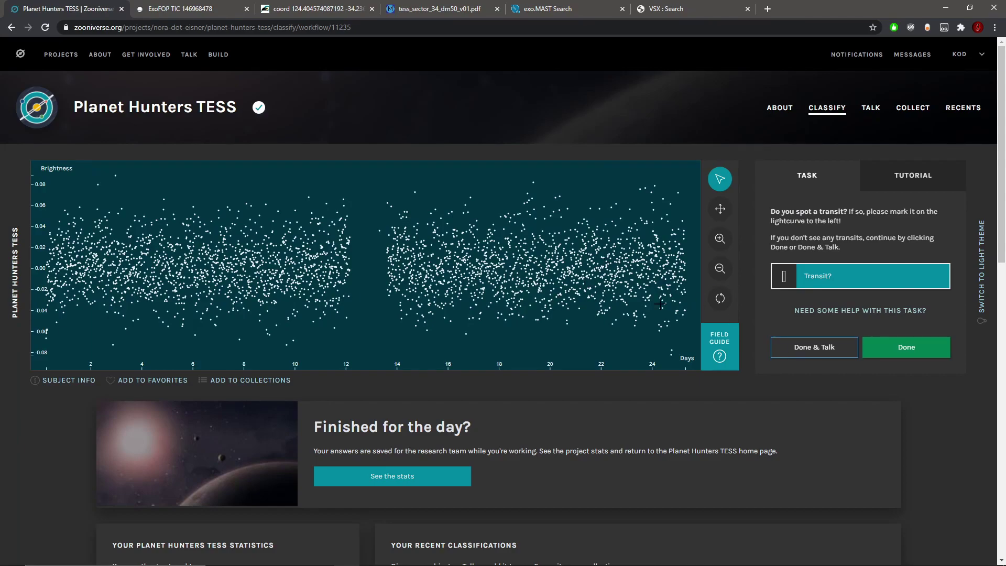
{"action": "left_click", "coordinate": [924, 346]}
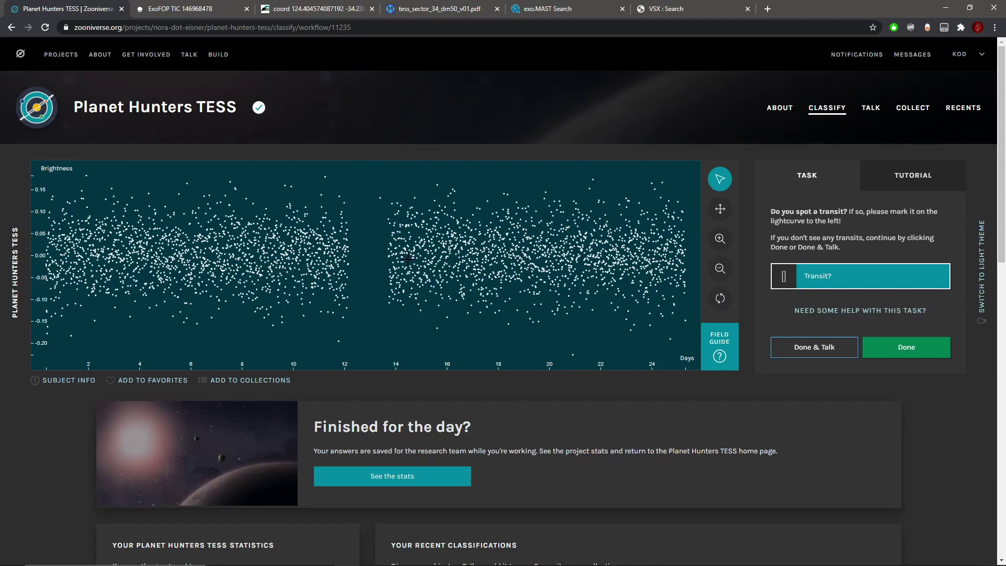
{"action": "left_click", "coordinate": [904, 347]}
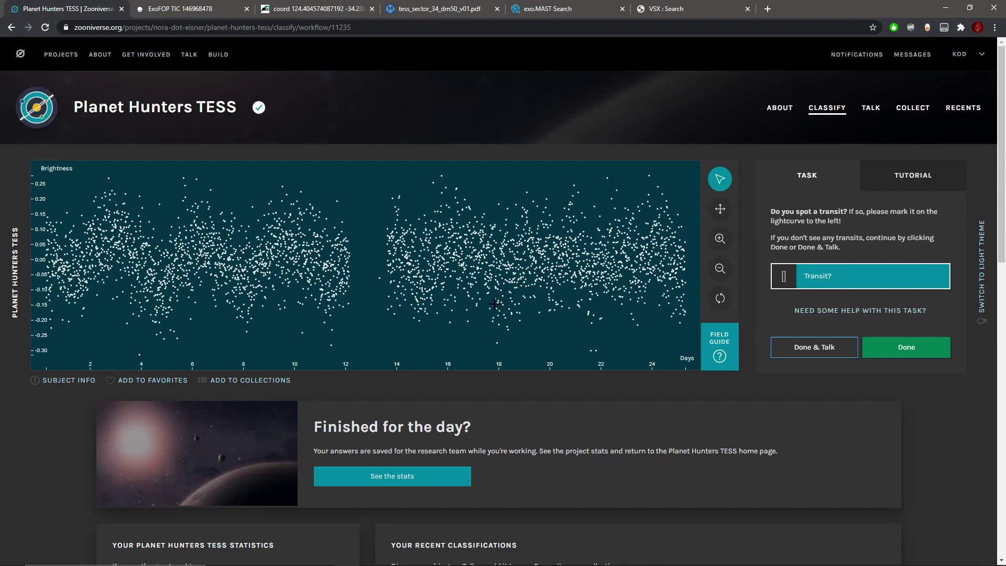
{"action": "left_click", "coordinate": [67, 381]}
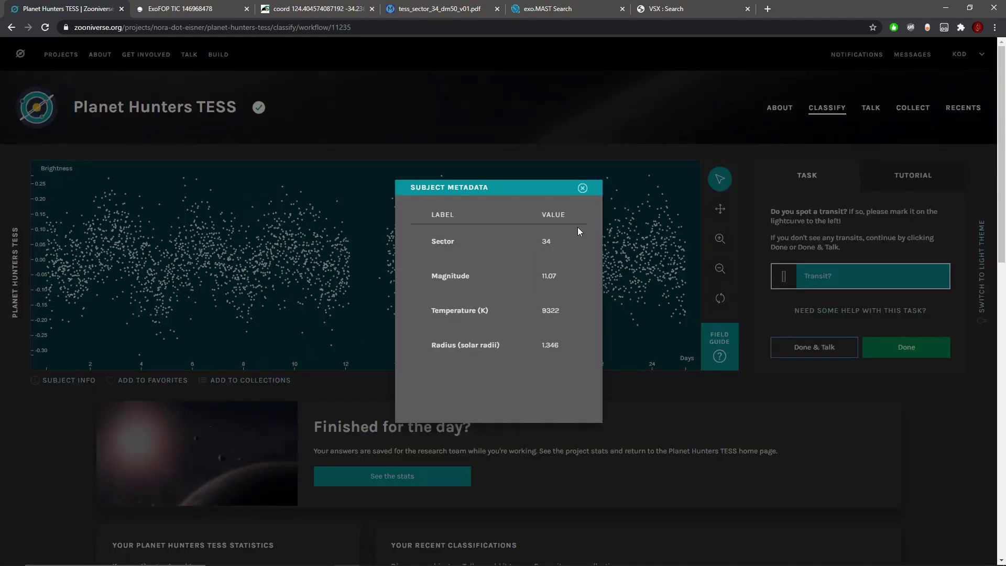
{"action": "left_click_drag", "start_coordinate": [539, 349], "coordinate": [558, 348]}
{"action": "left_click", "coordinate": [582, 188]}
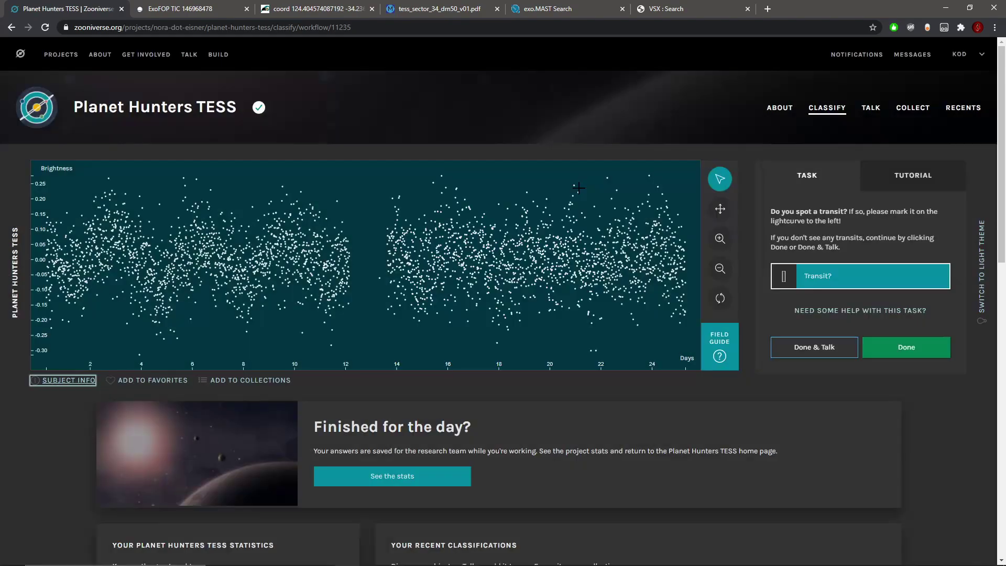
Send the classification to Talk and look up the star TYC 8142-1005-1 in SIMBAD.
{"action": "left_click", "coordinate": [814, 348]}
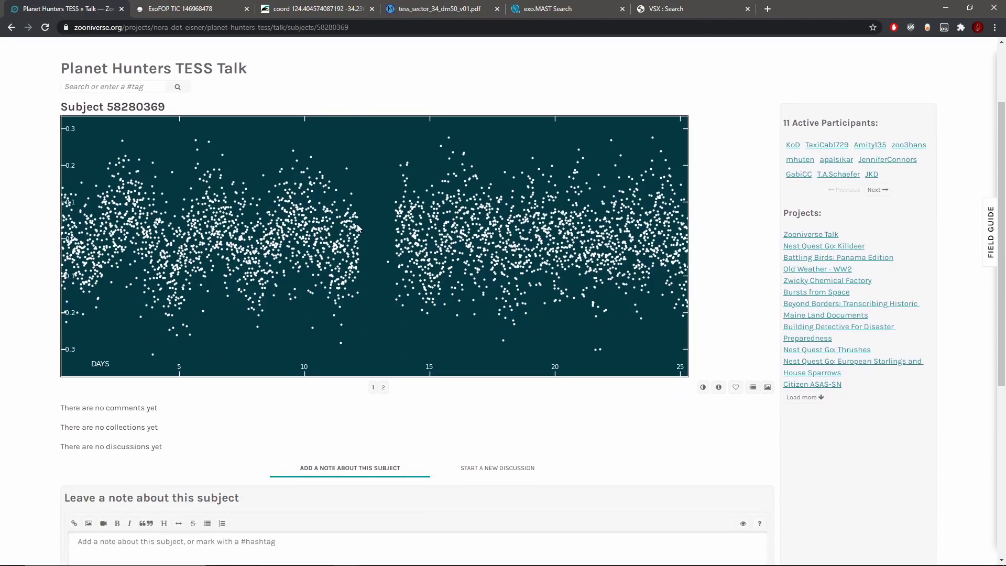
{"action": "scroll", "coordinate": [734, 272], "scroll_direction": "down", "scroll_amount": 3}
{"action": "left_click", "coordinate": [721, 283]}
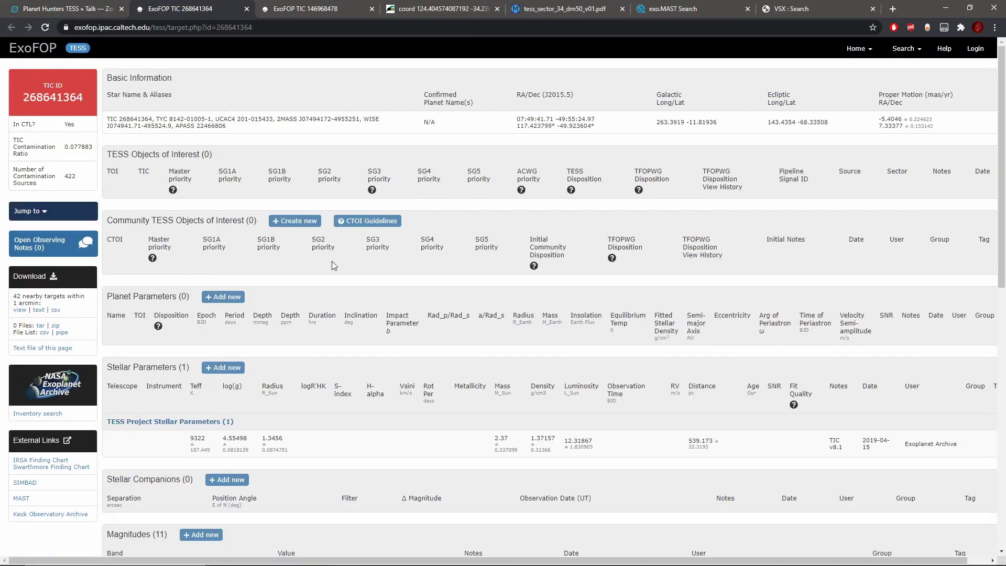
{"action": "left_click", "coordinate": [24, 483]}
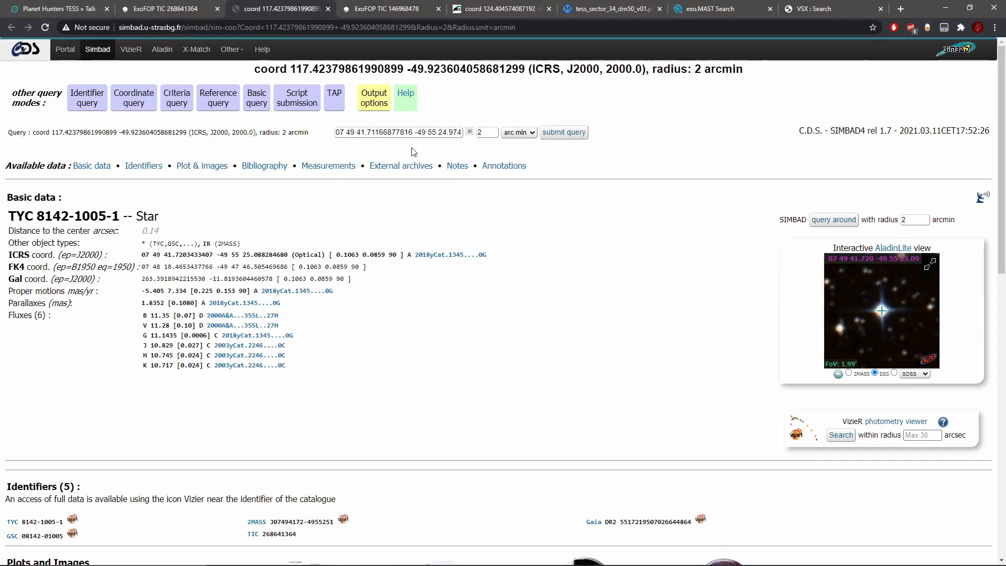
{"action": "scroll", "coordinate": [884, 311], "scroll_direction": "up", "scroll_amount": 2}
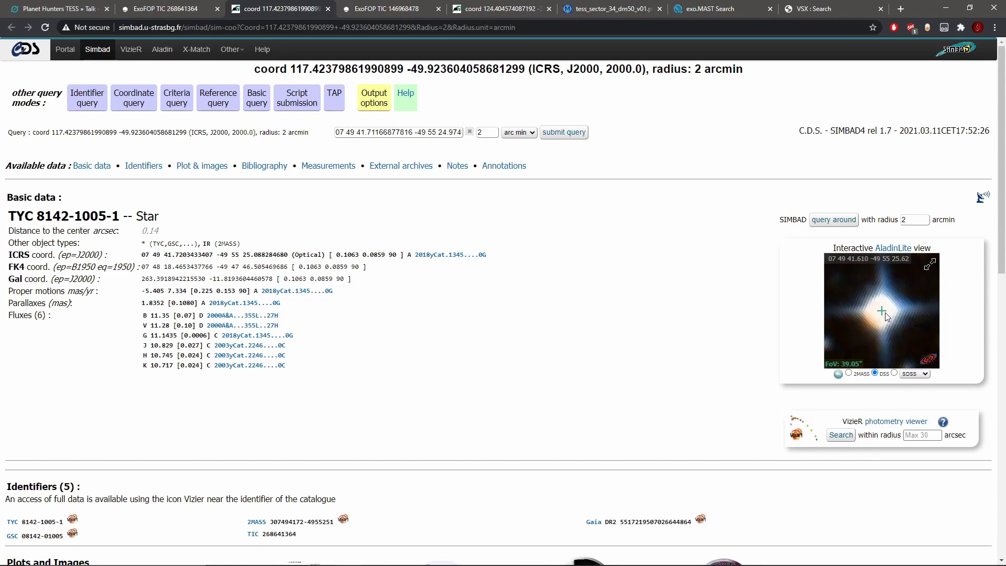
{"action": "scroll", "coordinate": [885, 313], "scroll_direction": "down", "scroll_amount": 3}
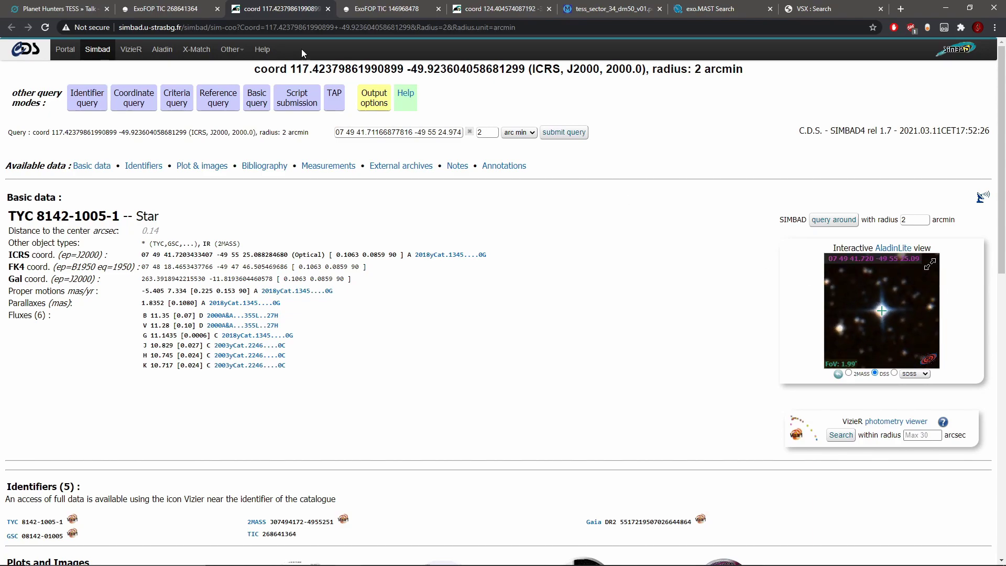
{"action": "scroll", "coordinate": [878, 310], "scroll_direction": "down", "scroll_amount": 1}
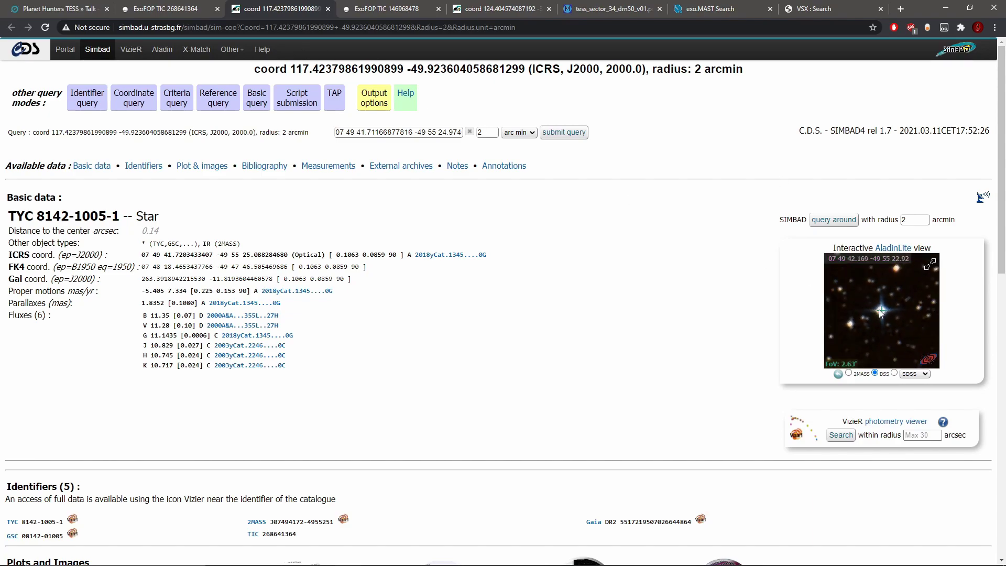
On the ExoFOP page for TIC 268641364, highlight the mass 2.37 and radius 1.3456.
{"action": "left_click", "coordinate": [174, 7]}
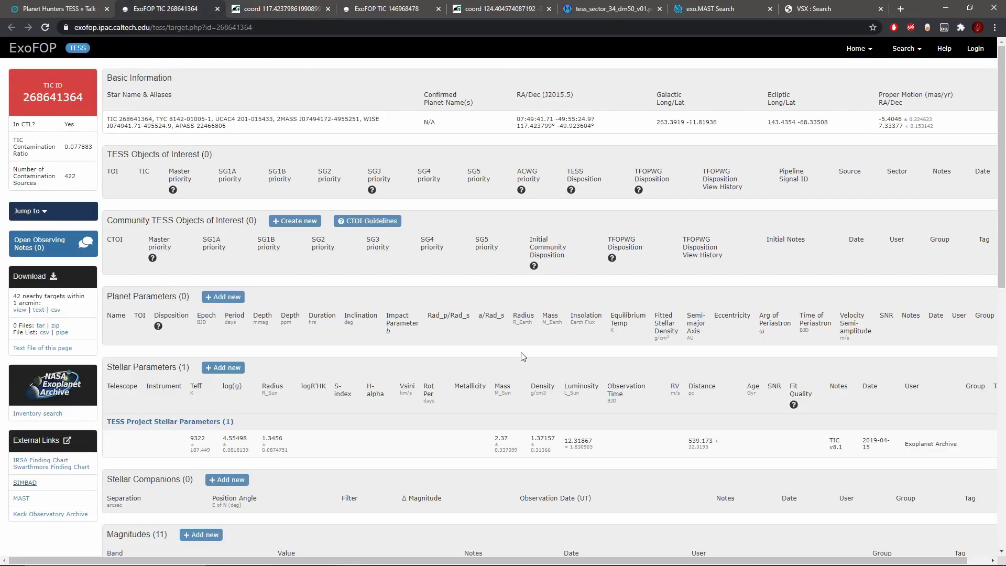
{"action": "scroll", "coordinate": [514, 366], "scroll_direction": "down", "scroll_amount": 1}
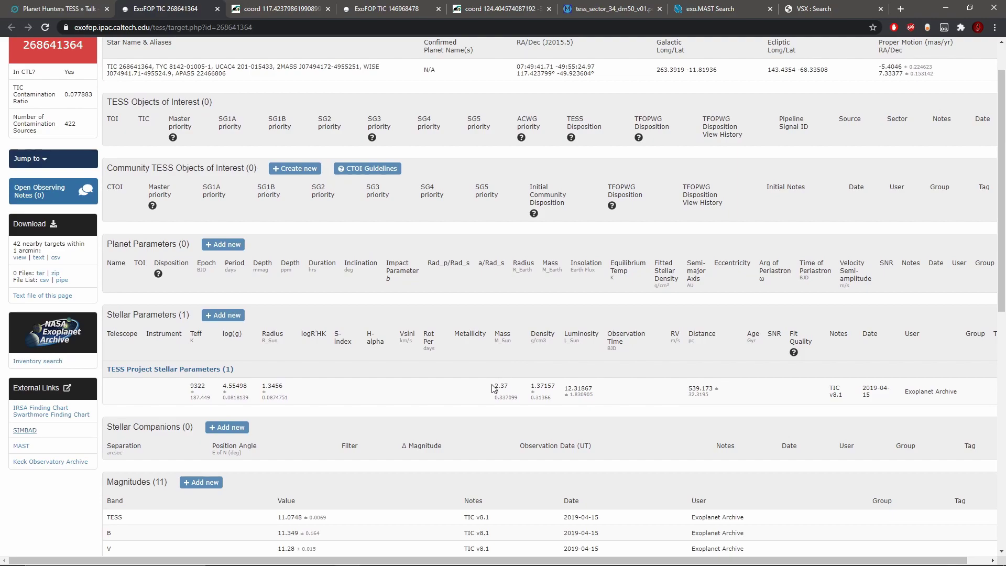
{"action": "left_click_drag", "start_coordinate": [493, 385], "coordinate": [516, 391]}
{"action": "left_click_drag", "start_coordinate": [283, 386], "coordinate": [263, 388]}
{"action": "left_click", "coordinate": [277, 388]}
{"action": "left_click_drag", "start_coordinate": [501, 386], "coordinate": [511, 388]}
{"action": "left_click", "coordinate": [524, 392]}
Back on the Talk page, close the metadata popup and return to CLASSIFY.
{"action": "left_click", "coordinate": [49, 6]}
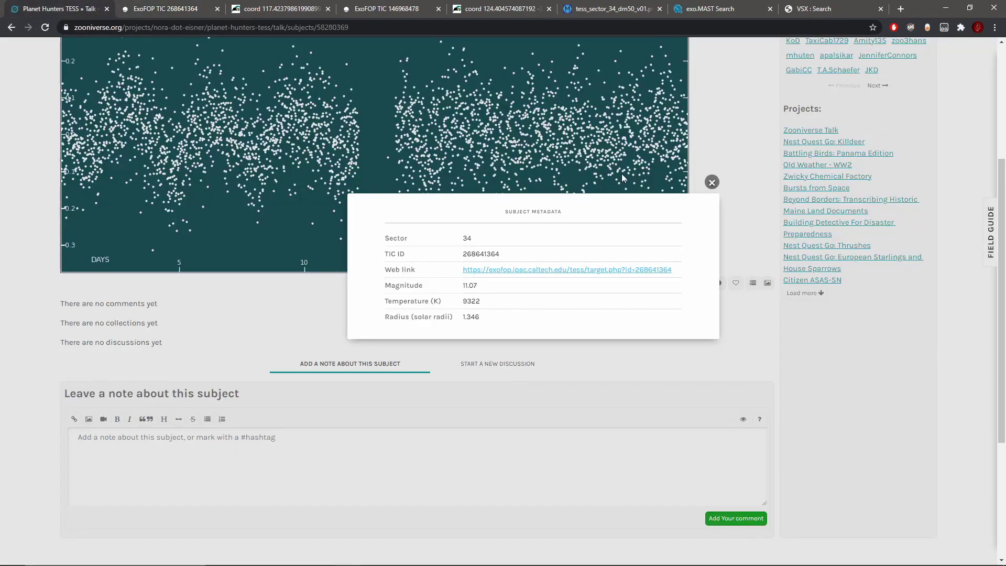
{"action": "left_click", "coordinate": [711, 182]}
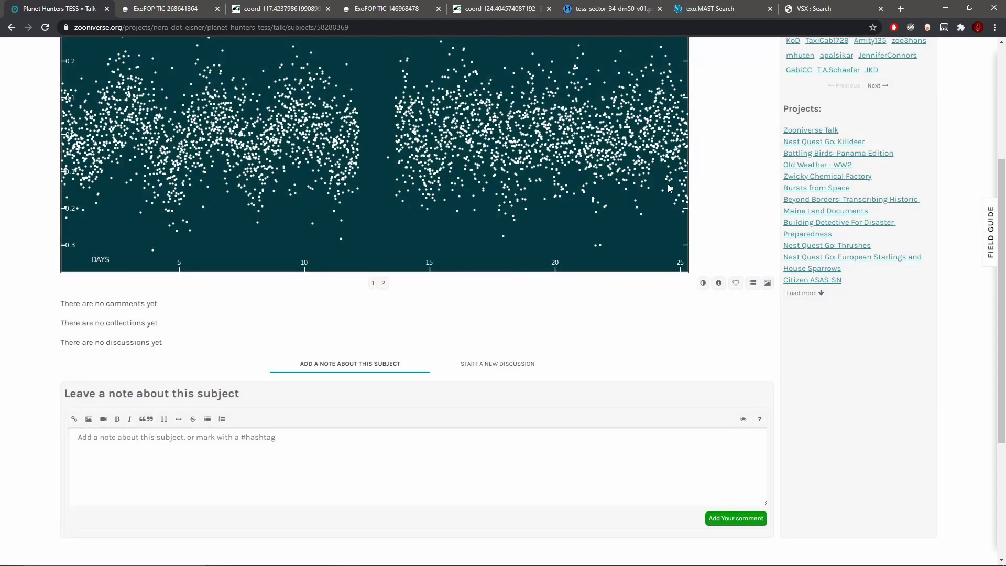
{"action": "scroll", "coordinate": [711, 184], "scroll_direction": "up", "scroll_amount": 4}
{"action": "scroll", "coordinate": [714, 189], "scroll_direction": "down", "scroll_amount": 2}
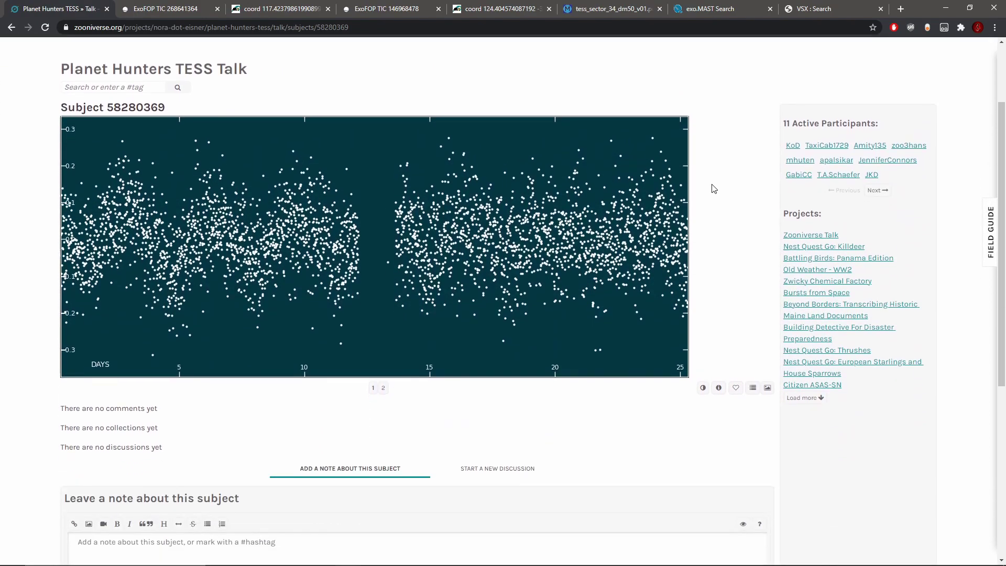
{"action": "scroll", "coordinate": [680, 328], "scroll_direction": "up", "scroll_amount": 2}
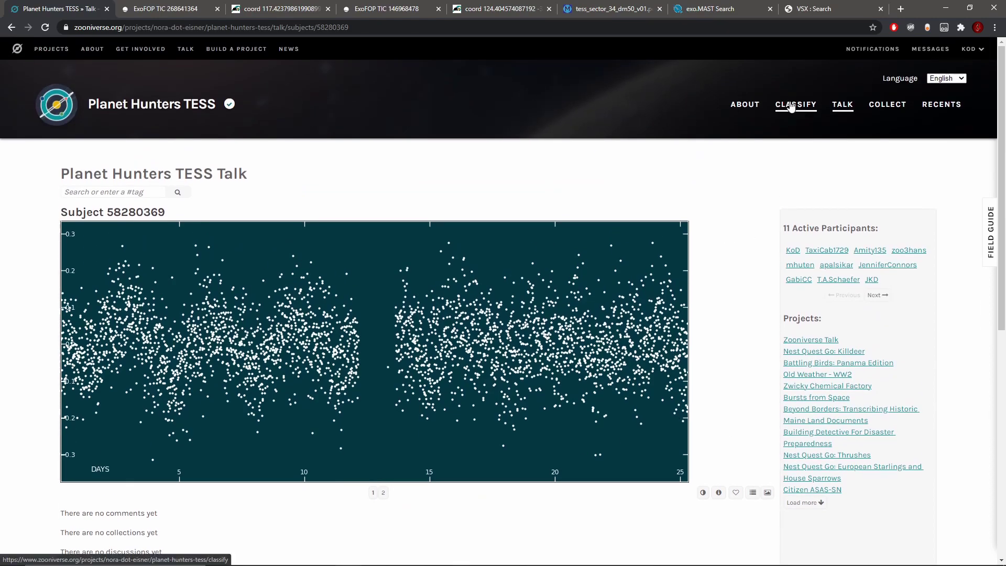
{"action": "left_click", "coordinate": [792, 106]}
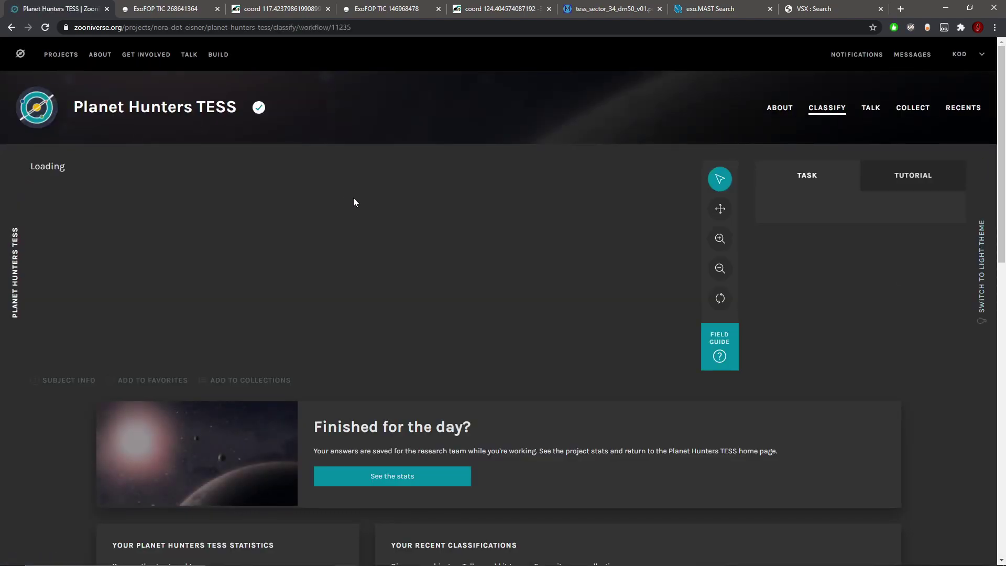
Check the new subject's metadata, submit it with no transit, and check the next one's metadata.
{"action": "left_click", "coordinate": [60, 382]}
{"action": "left_click", "coordinate": [582, 188]}
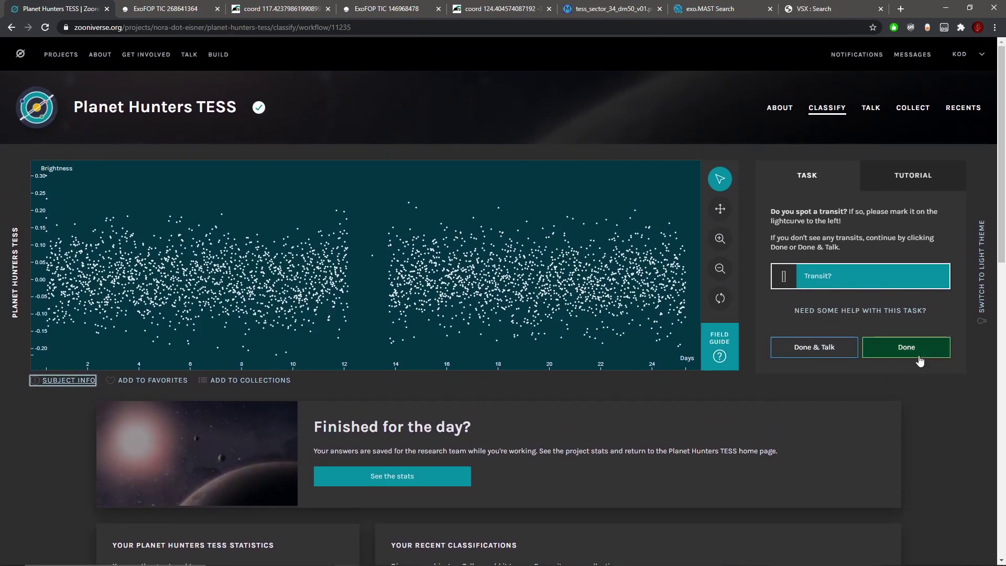
{"action": "left_click", "coordinate": [919, 360]}
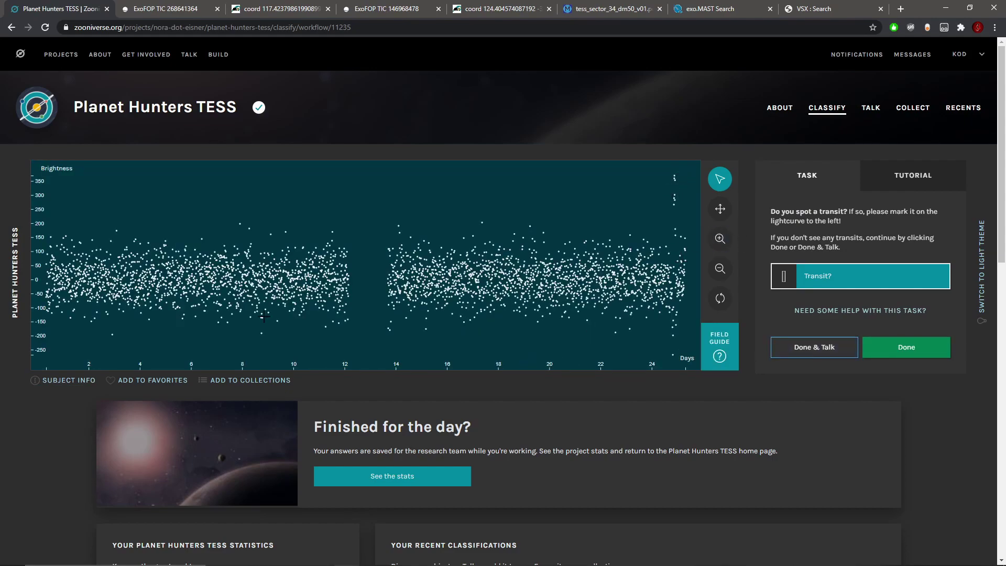
{"action": "left_click", "coordinate": [59, 386]}
{"action": "left_click", "coordinate": [582, 188]}
Zoom in and pan the curve from its start through days 10–17 to the final days.
{"action": "left_click", "coordinate": [720, 238]}
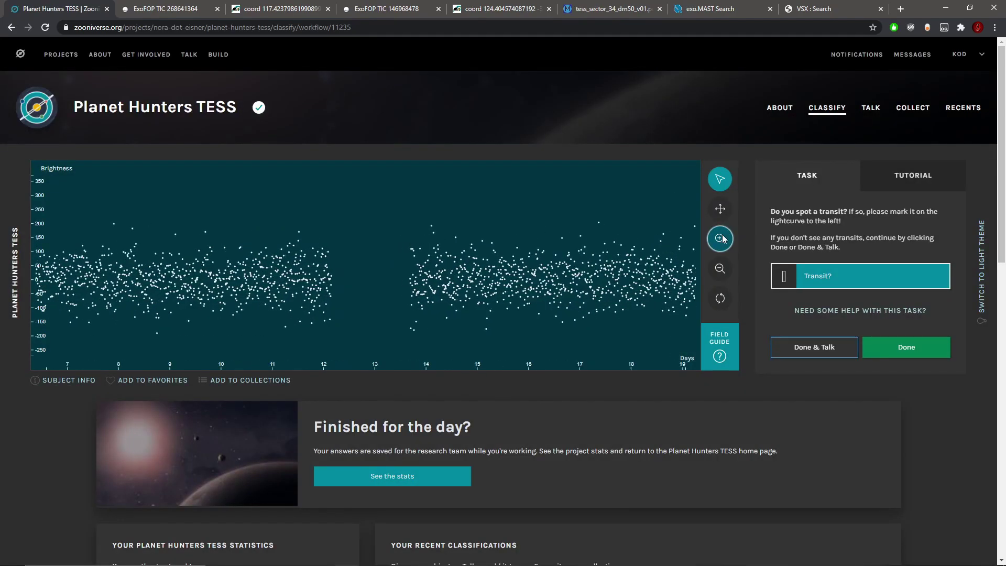
{"action": "left_click_drag", "start_coordinate": [196, 305], "coordinate": [565, 305]}
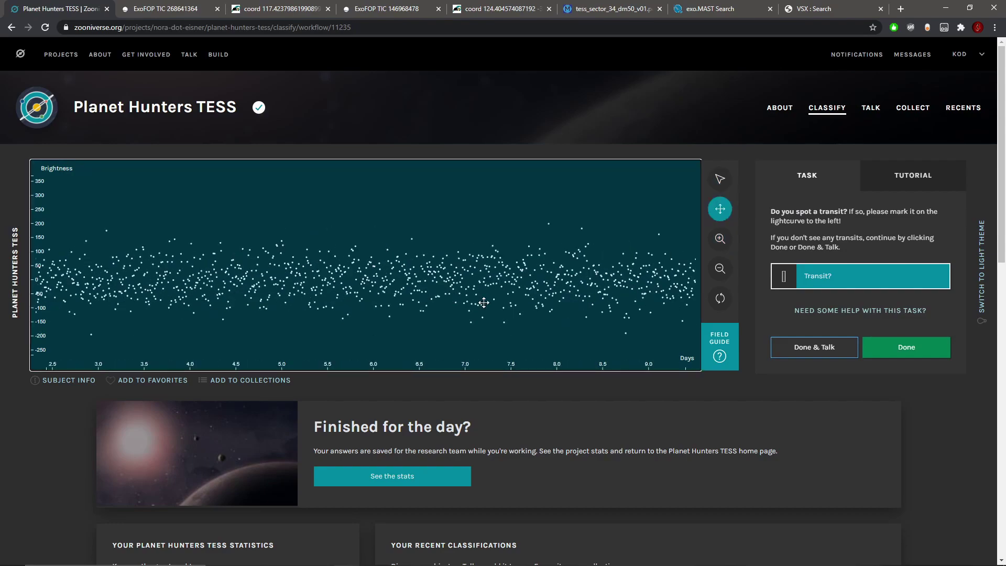
{"action": "left_click_drag", "start_coordinate": [478, 299], "coordinate": [184, 259]}
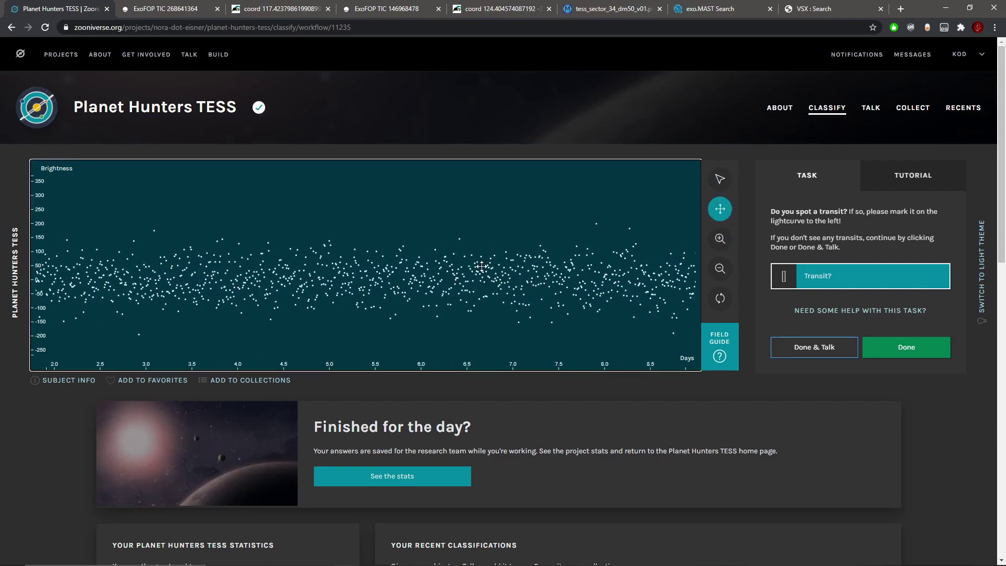
{"action": "left_click_drag", "start_coordinate": [481, 267], "coordinate": [186, 269]}
{"action": "left_click_drag", "start_coordinate": [443, 275], "coordinate": [272, 253]}
{"action": "left_click_drag", "start_coordinate": [539, 266], "coordinate": [110, 280]}
{"action": "left_click_drag", "start_coordinate": [551, 271], "coordinate": [414, 270]}
Zoom further and center the view on the brightness spike near day 24.9.
{"action": "left_click", "coordinate": [717, 239]}
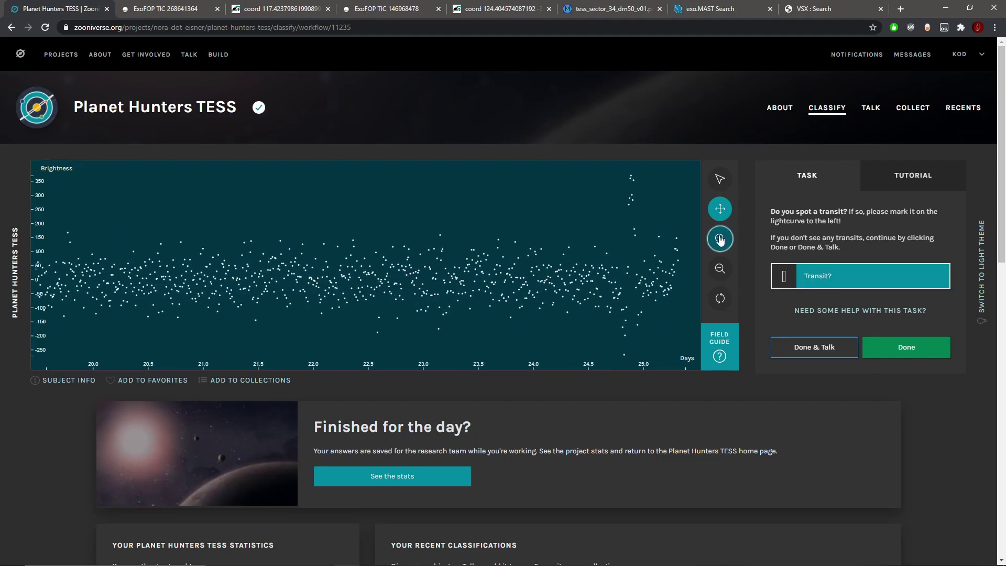
{"action": "left_click", "coordinate": [718, 238]}
{"action": "left_click_drag", "start_coordinate": [438, 236], "coordinate": [57, 231]}
{"action": "left_click_drag", "start_coordinate": [617, 263], "coordinate": [404, 252]}
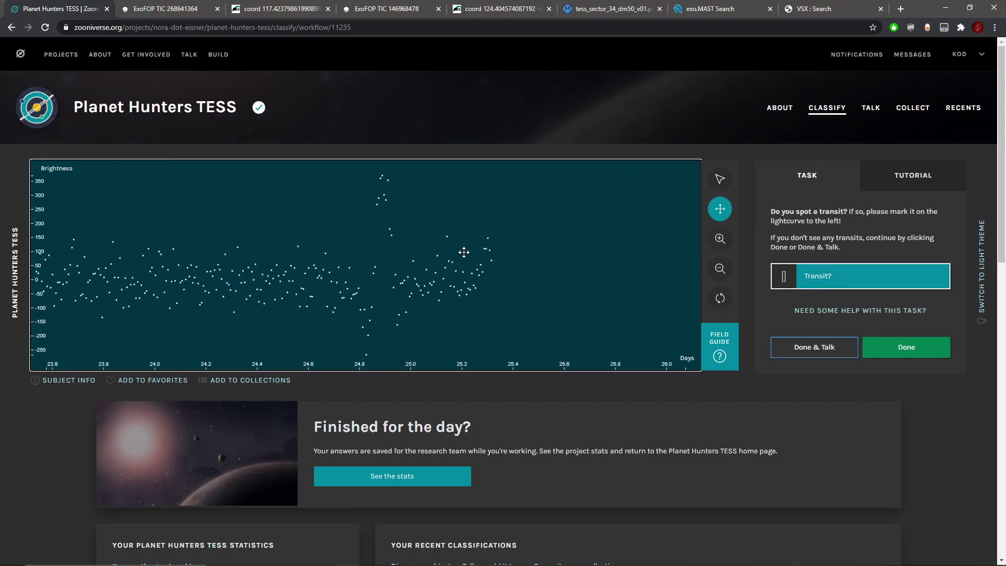
{"action": "left_click", "coordinate": [724, 242]}
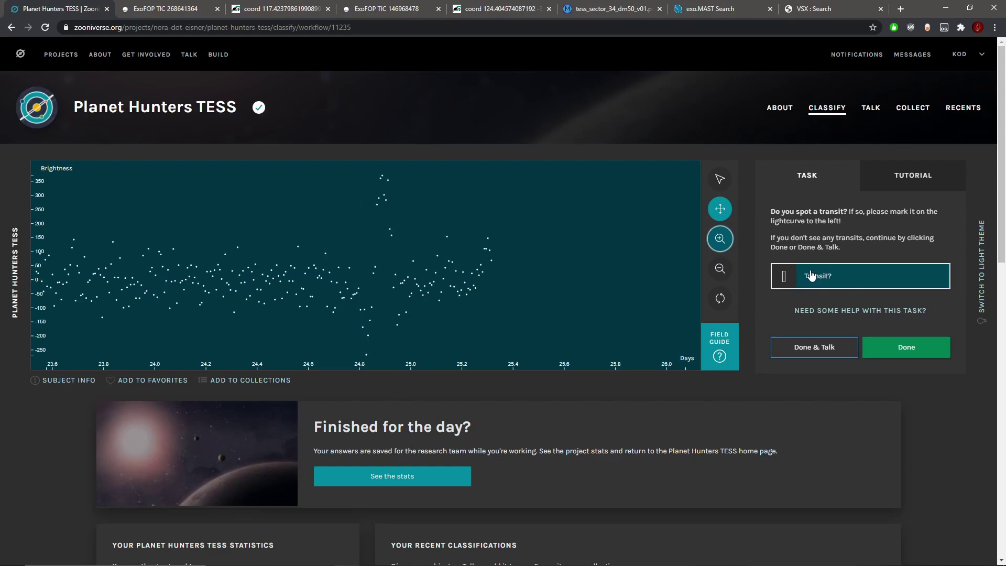
{"action": "left_click", "coordinate": [720, 269]}
{"action": "left_click", "coordinate": [720, 239]}
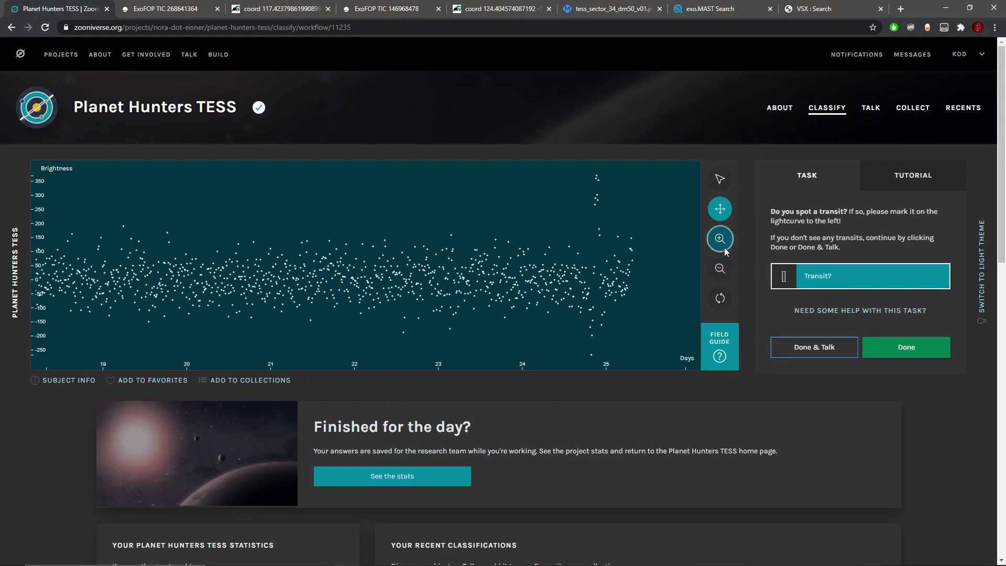
{"action": "left_click_drag", "start_coordinate": [592, 291], "coordinate": [415, 291]}
{"action": "left_click", "coordinate": [716, 250]}
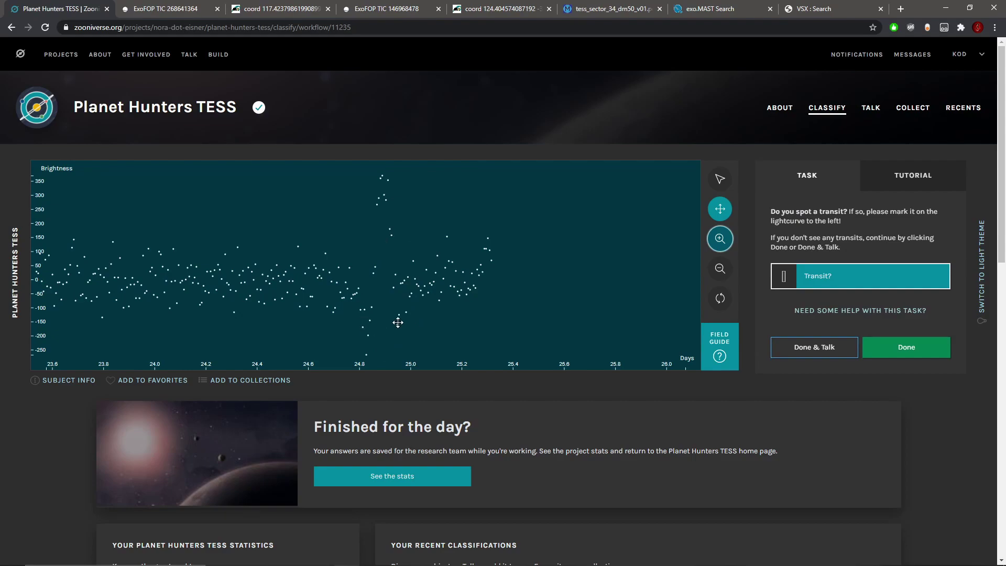
Send the spiky curve to Talk and begin a note reading '#sso Day 2…'.
{"action": "left_click", "coordinate": [812, 356]}
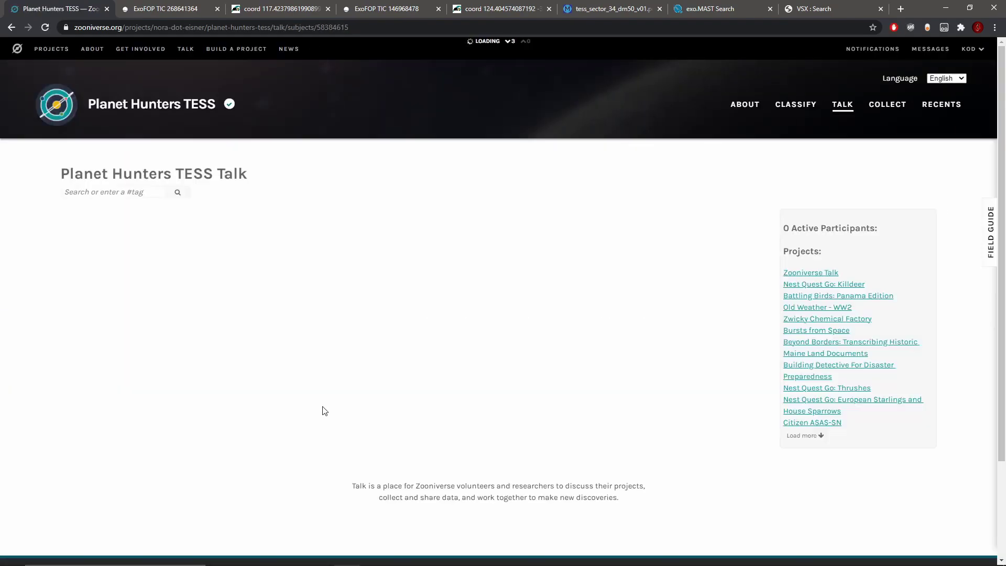
{"action": "scroll", "coordinate": [323, 419], "scroll_direction": "down", "scroll_amount": 2}
{"action": "left_click", "coordinate": [324, 433]}
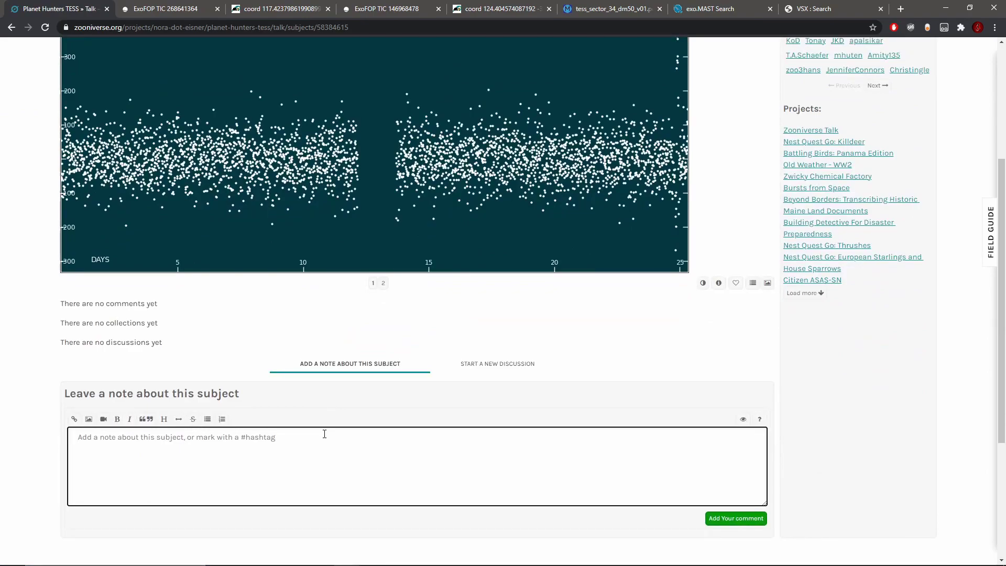
{"action": "type", "text": "#sso"}
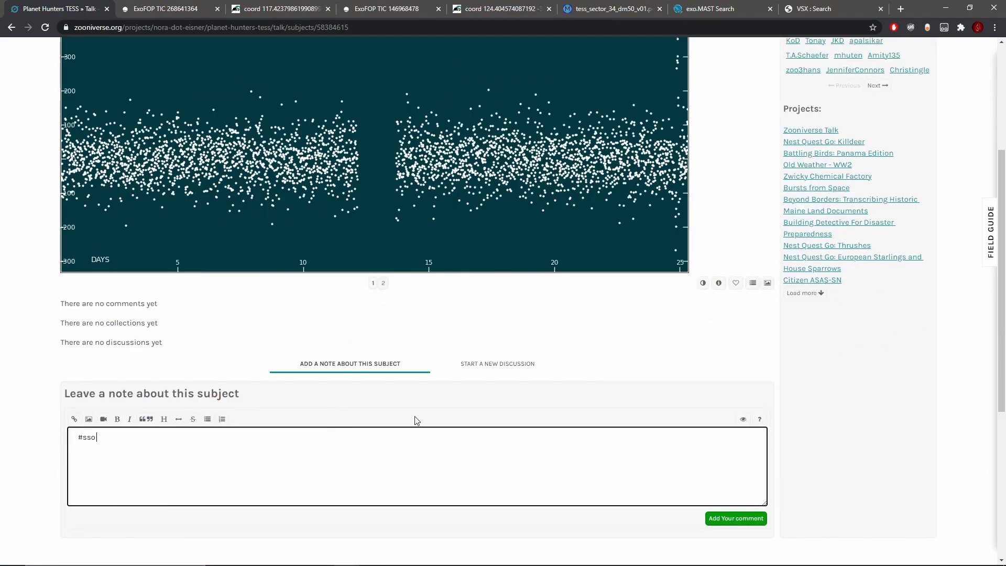
{"action": "type", "text": " Day 2"}
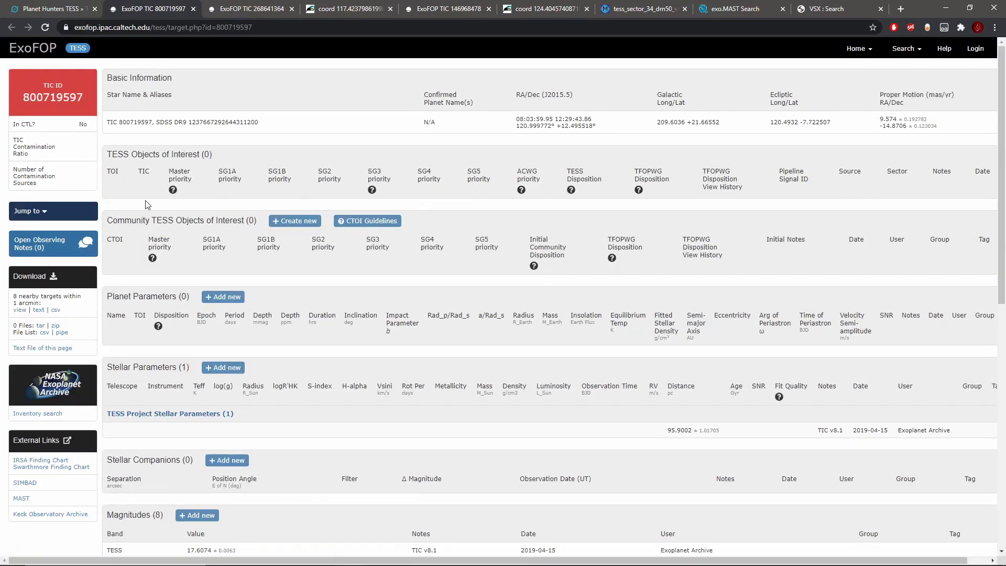
Look up the target in SIMBAD, open SDSS J080359.93+122943.9, then check TIC 800719597's metadata.
{"action": "left_click", "coordinate": [26, 482]}
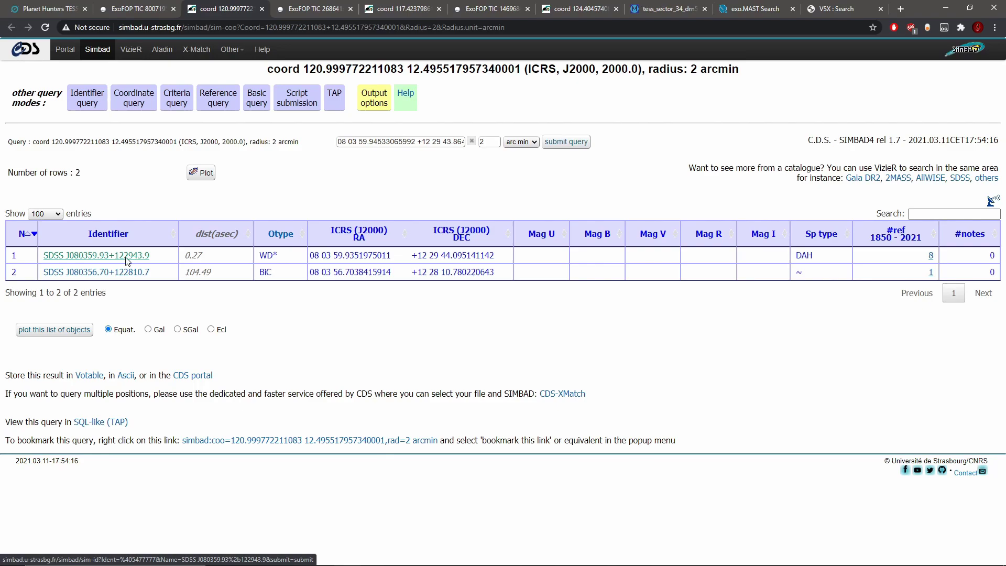
{"action": "left_click", "coordinate": [126, 263]}
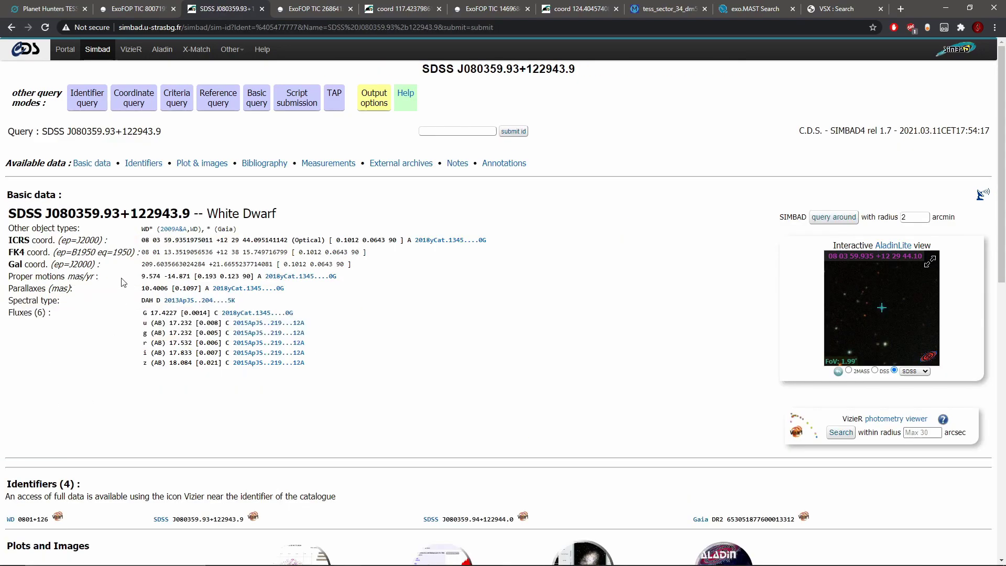
{"action": "left_click", "coordinate": [123, 6]}
{"action": "left_click", "coordinate": [71, 7]}
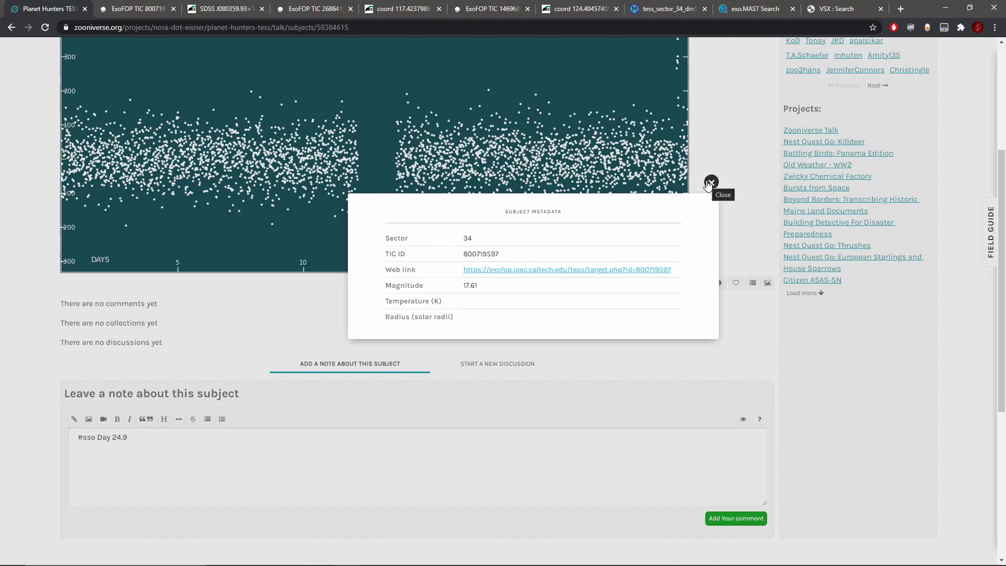
Close the metadata and add a second note line reading 'White dwarf'.
{"action": "left_click", "coordinate": [710, 184]}
{"action": "left_click", "coordinate": [237, 455]}
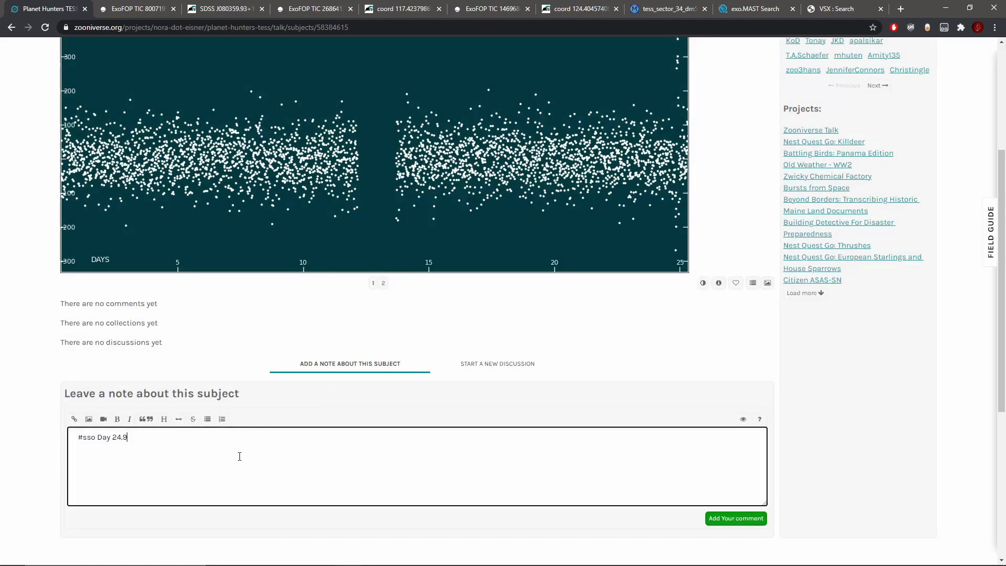
{"action": "key", "text": "Return"}
{"action": "type", "text": "White dwarf"}
Copy the identifier WD 0801+126 from SIMBAD and paste it into the Talk note.
{"action": "left_click", "coordinate": [419, 7]}
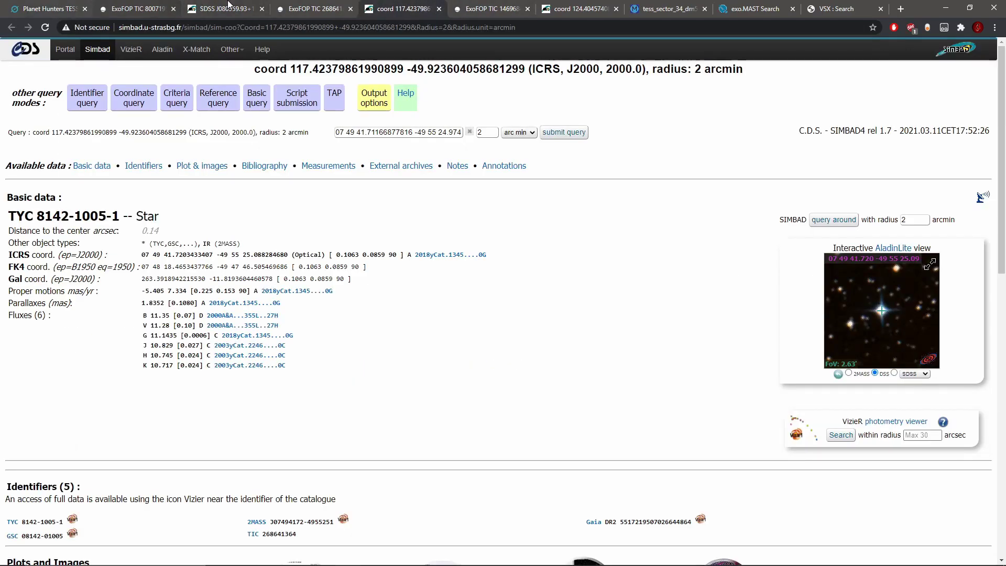
{"action": "left_click", "coordinate": [230, 7]}
{"action": "left_click_drag", "start_coordinate": [190, 214], "coordinate": [7, 211]}
{"action": "scroll", "coordinate": [125, 210], "scroll_direction": "down", "scroll_amount": 1}
{"action": "scroll", "coordinate": [125, 210], "scroll_direction": "down", "scroll_amount": 2}
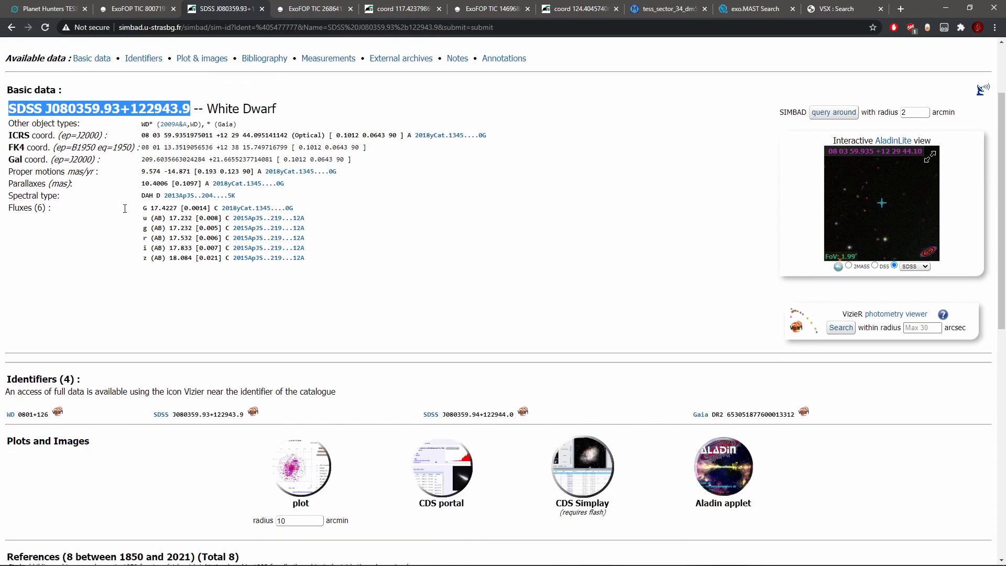
{"action": "scroll", "coordinate": [125, 211], "scroll_direction": "up", "scroll_amount": 1}
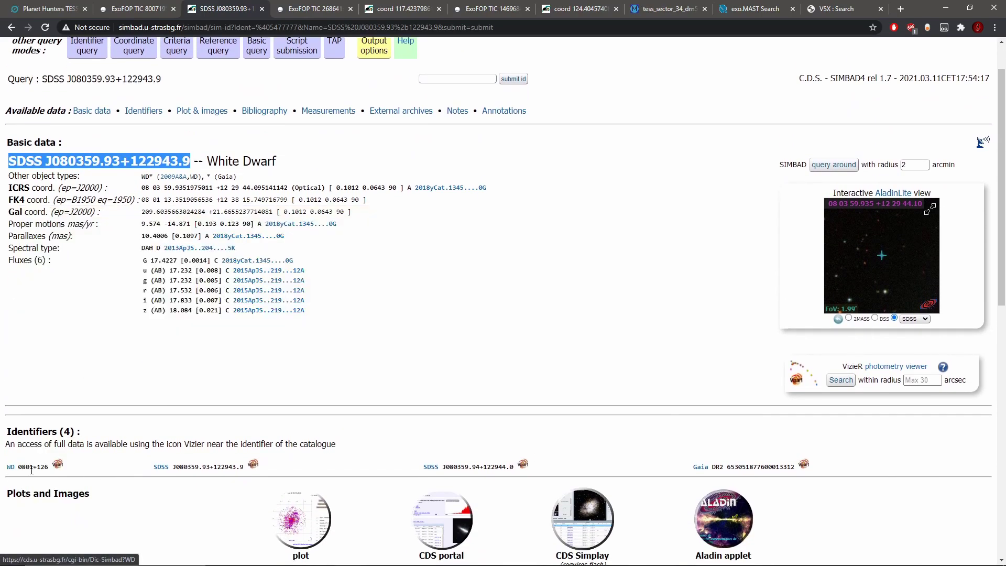
{"action": "left_click_drag", "start_coordinate": [48, 467], "coordinate": [18, 467]}
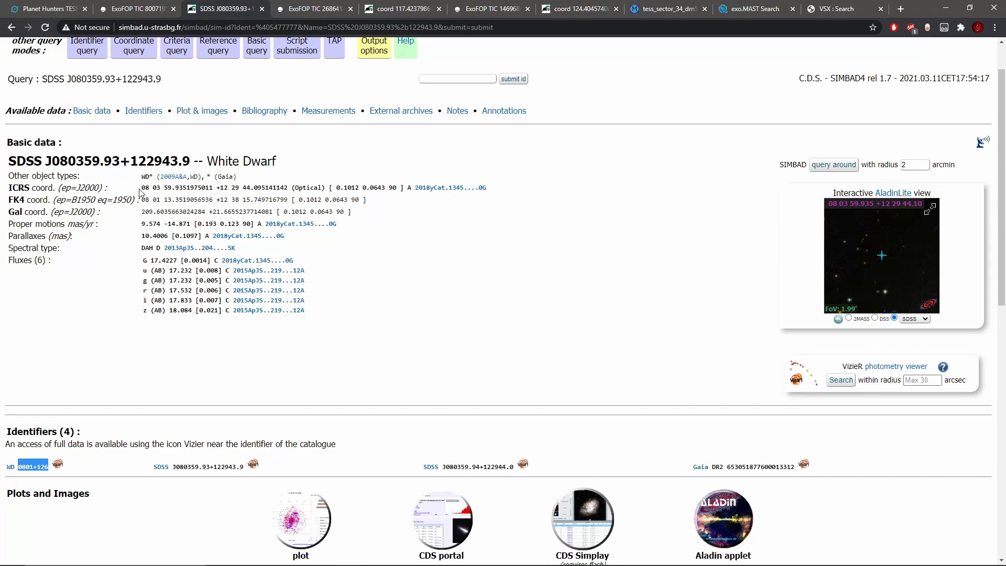
{"action": "left_click", "coordinate": [193, 160]}
{"action": "left_click_drag", "start_coordinate": [45, 465], "coordinate": [8, 468]}
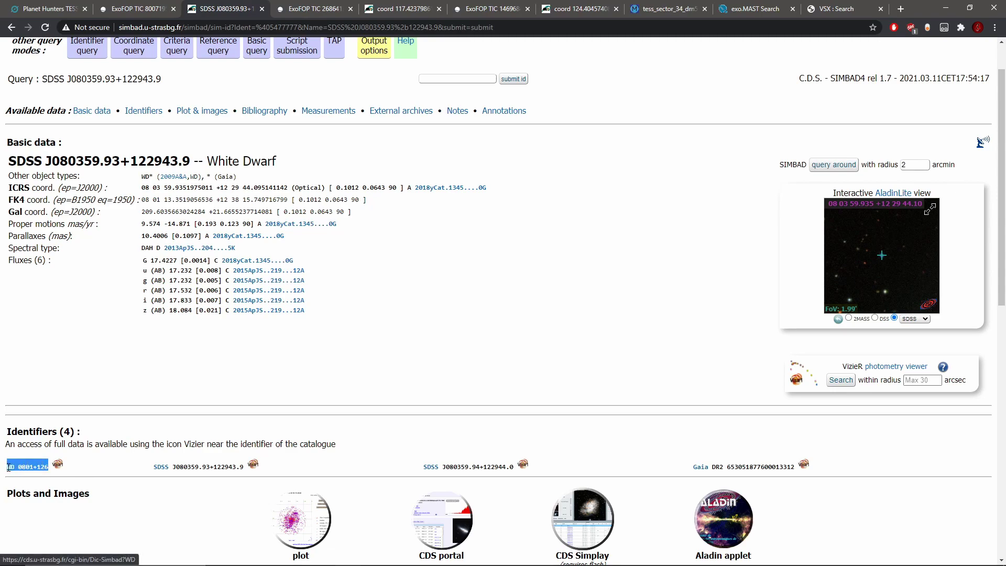
{"action": "right_click", "coordinate": [19, 464]}
{"action": "left_click", "coordinate": [47, 471]}
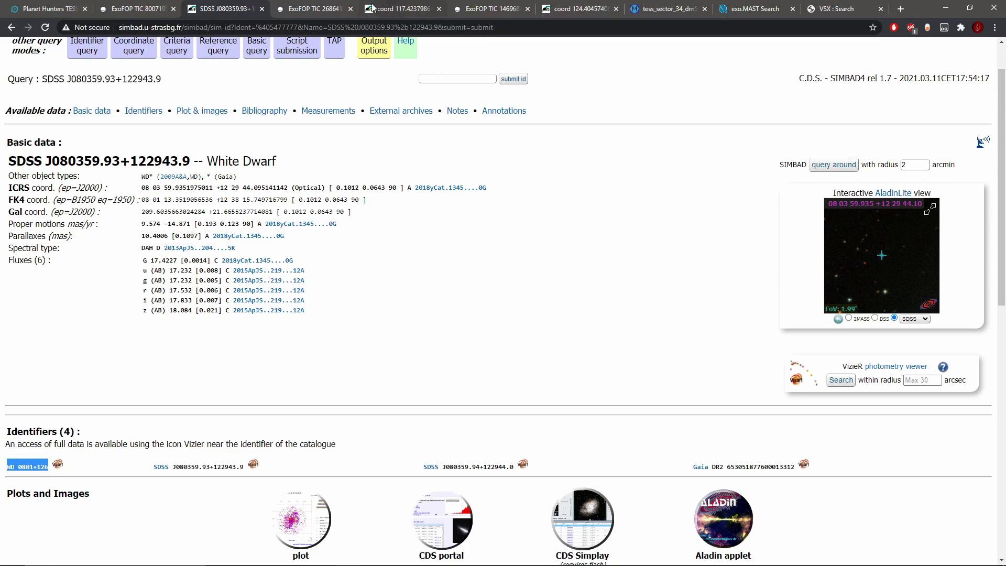
{"action": "left_click", "coordinate": [65, 8]}
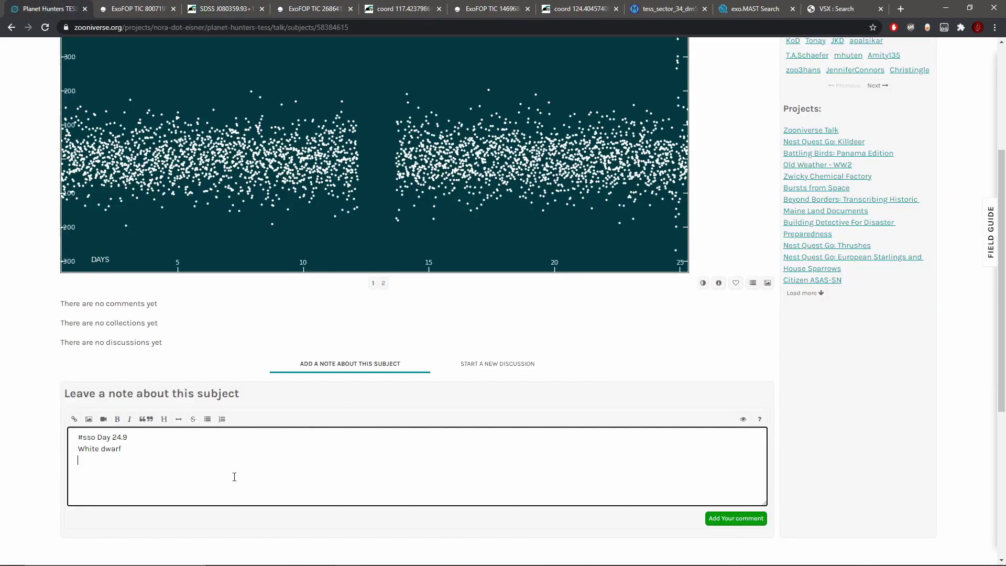
{"action": "key", "text": "ctrl+v"}
Link WD 0801+126 in the note to its SIMBAD page address and post the note.
{"action": "left_click", "coordinate": [230, 8]}
{"action": "left_click", "coordinate": [234, 28]}
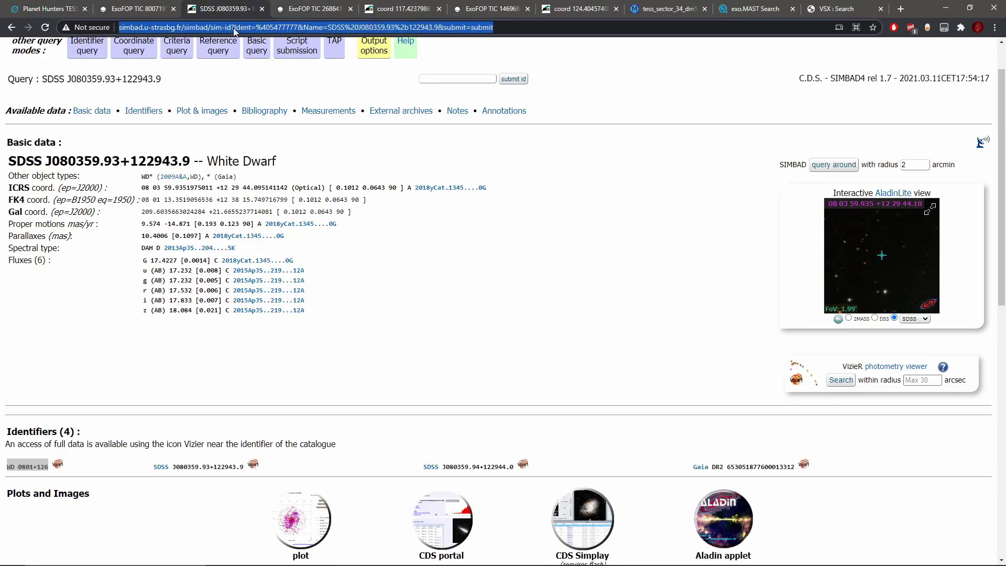
{"action": "right_click", "coordinate": [234, 28]}
{"action": "left_click", "coordinate": [262, 101]}
{"action": "left_click", "coordinate": [50, 9]}
{"action": "left_click_drag", "start_coordinate": [166, 463], "coordinate": [59, 477]}
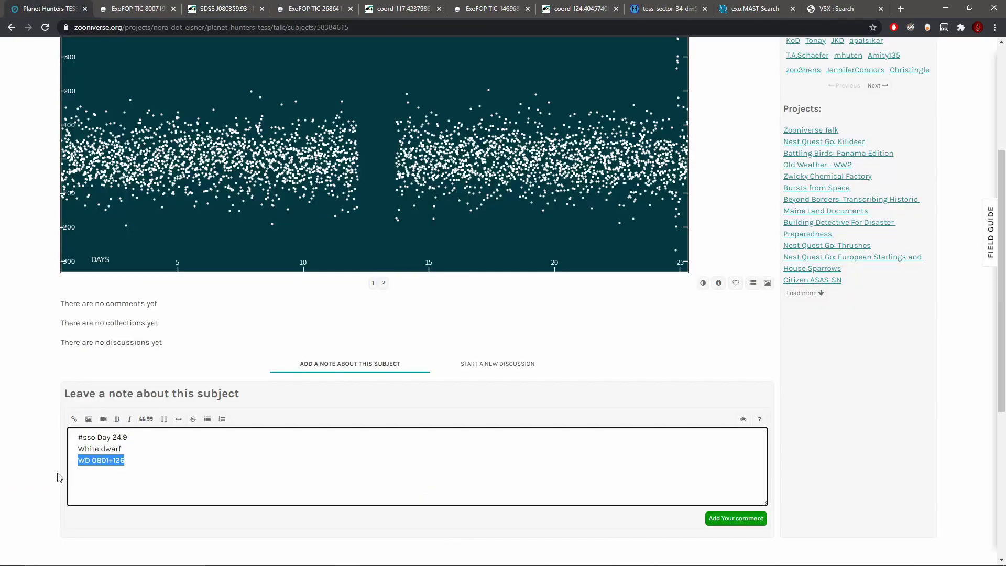
{"action": "left_click", "coordinate": [74, 419]}
{"action": "key", "text": "ctrl+v"}
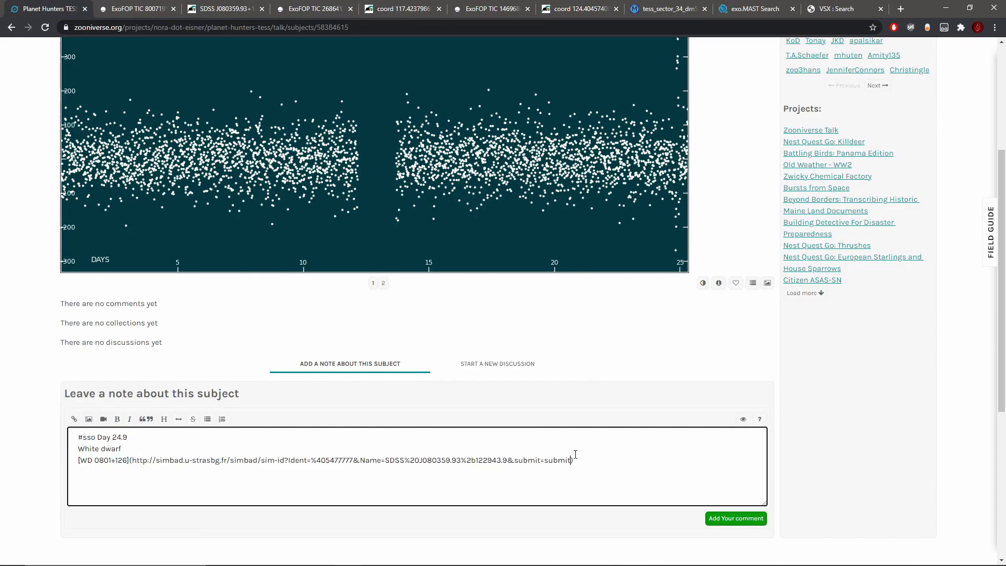
{"action": "left_click", "coordinate": [722, 524]}
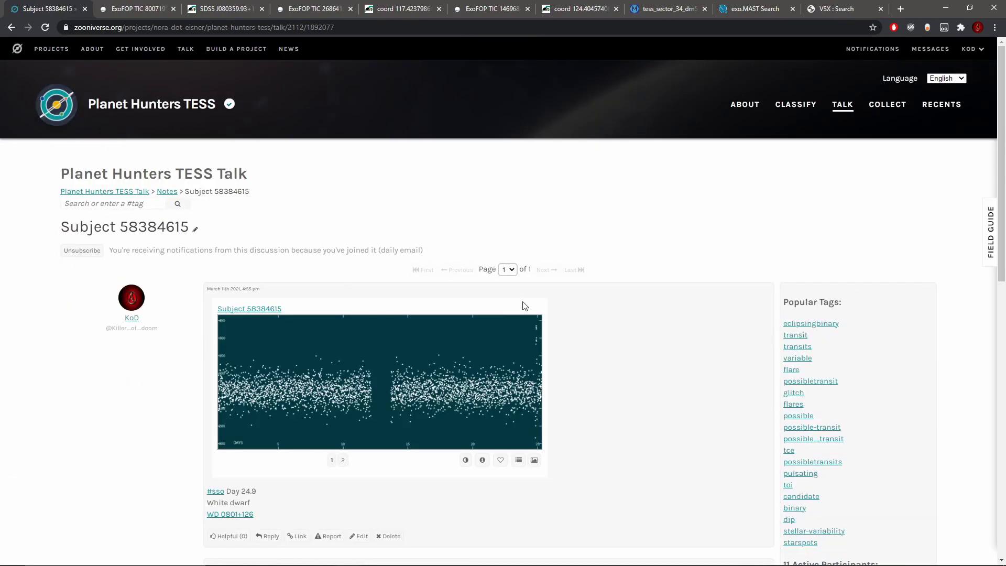
Load the next light curve, zoom in three levels and pan to the first days.
{"action": "left_click", "coordinate": [809, 105]}
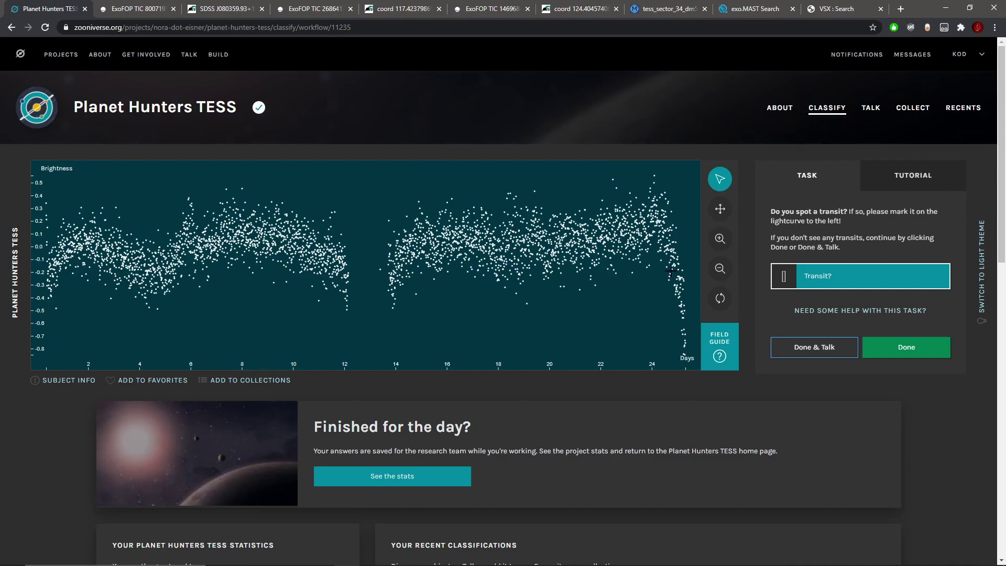
{"action": "left_click", "coordinate": [719, 239]}
{"action": "left_click", "coordinate": [720, 238]}
{"action": "left_click", "coordinate": [719, 239]}
{"action": "left_click", "coordinate": [720, 209]}
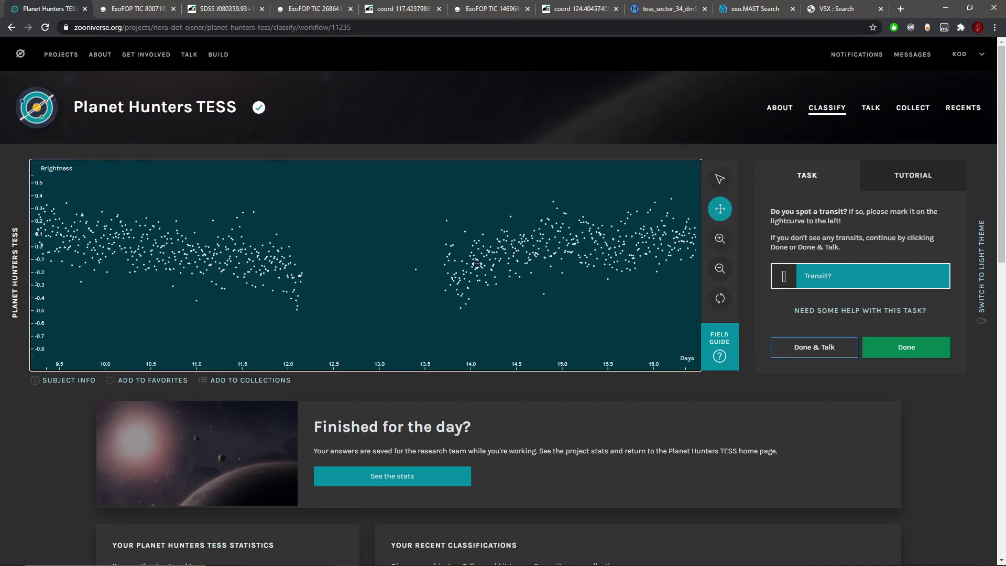
{"action": "left_click_drag", "start_coordinate": [477, 264], "coordinate": [571, 266]}
{"action": "left_click_drag", "start_coordinate": [366, 273], "coordinate": [524, 273]}
{"action": "left_click_drag", "start_coordinate": [435, 268], "coordinate": [532, 267]}
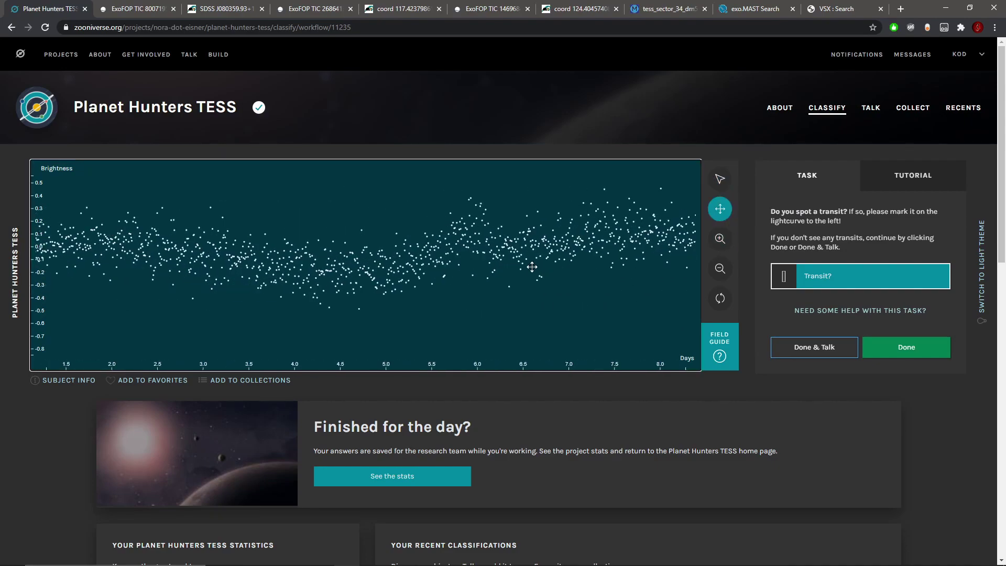
{"action": "left_click_drag", "start_coordinate": [383, 255], "coordinate": [544, 265]}
Zoom closer and sweep through days 10.8–14.1 and 19–22 to the dip near day 25, then zoom out.
{"action": "left_click", "coordinate": [714, 244]}
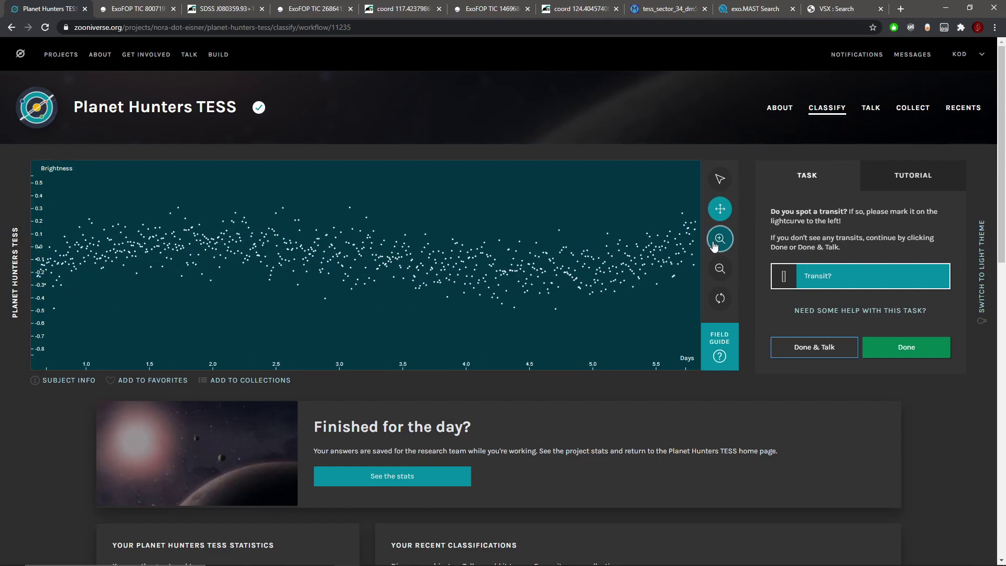
{"action": "left_click", "coordinate": [714, 244]}
{"action": "left_click_drag", "start_coordinate": [655, 257], "coordinate": [498, 262]}
{"action": "left_click_drag", "start_coordinate": [579, 262], "coordinate": [303, 247]}
{"action": "left_click_drag", "start_coordinate": [461, 247], "coordinate": [131, 243]}
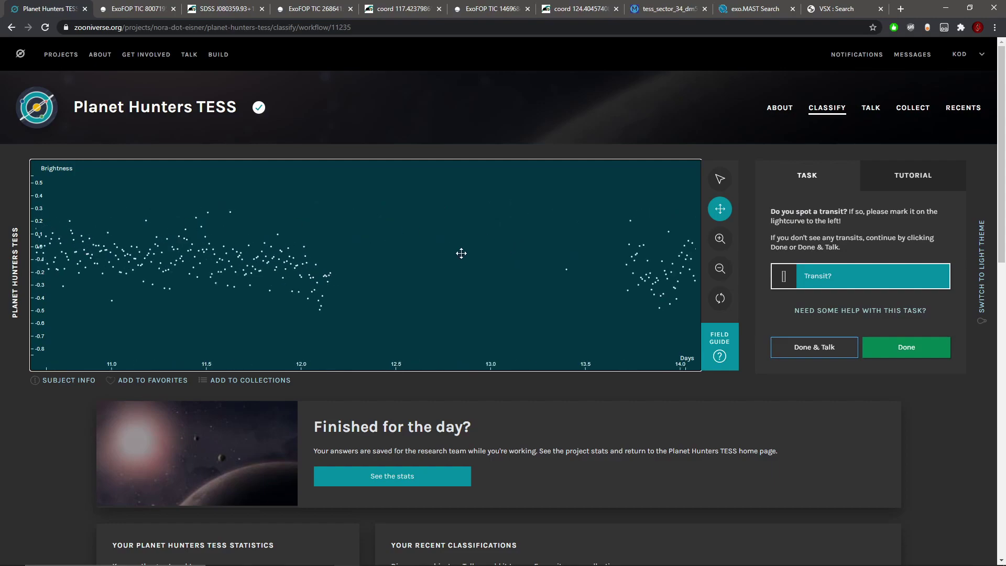
{"action": "left_click_drag", "start_coordinate": [461, 253], "coordinate": [81, 241]}
{"action": "left_click_drag", "start_coordinate": [555, 243], "coordinate": [170, 251]}
{"action": "left_click_drag", "start_coordinate": [514, 249], "coordinate": [186, 259]}
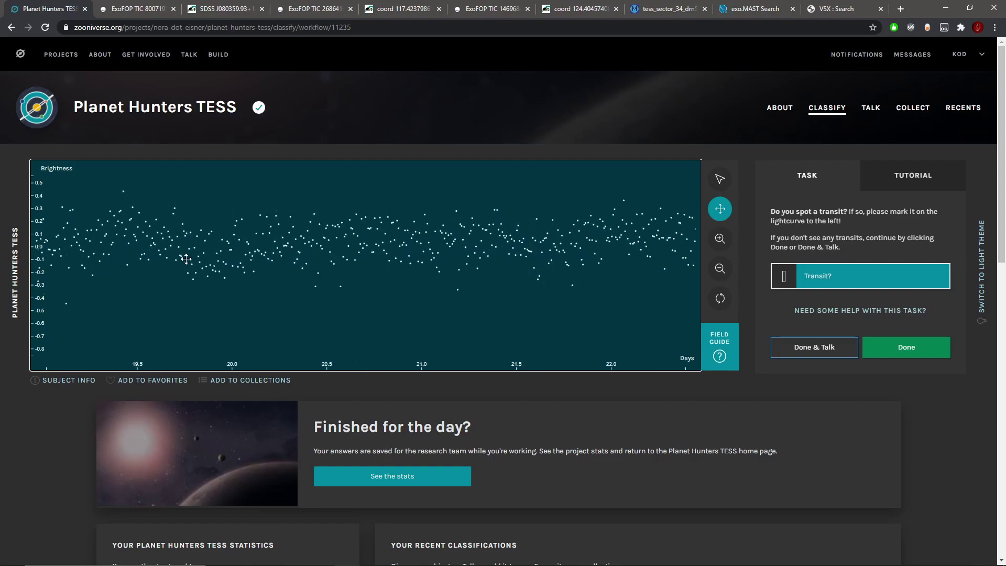
{"action": "left_click_drag", "start_coordinate": [450, 239], "coordinate": [225, 251]}
{"action": "left_click_drag", "start_coordinate": [492, 218], "coordinate": [243, 225]}
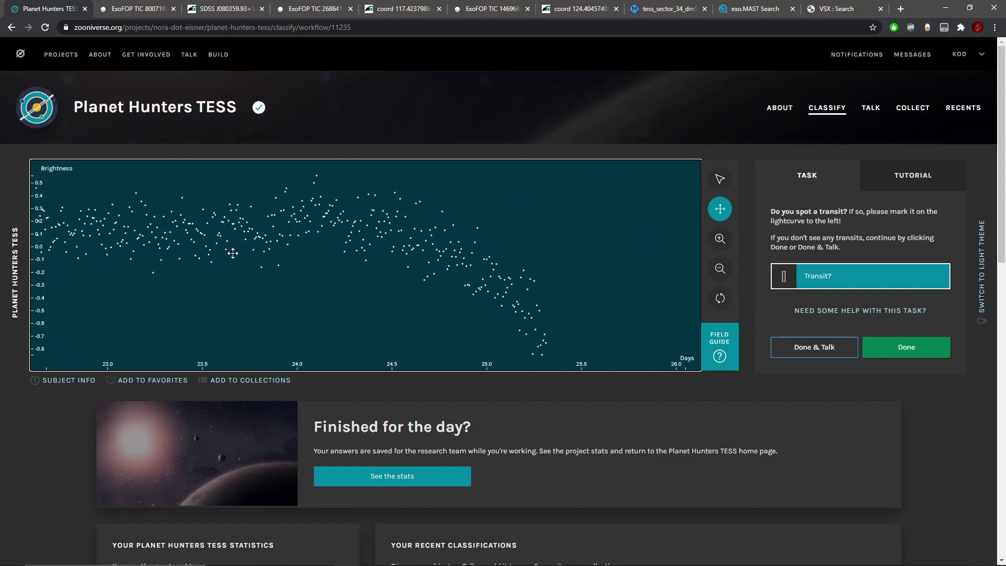
{"action": "left_click", "coordinate": [721, 270]}
{"action": "left_click", "coordinate": [721, 270]}
Restore the full curve, submit it without transits, and view then close the next star's metadata.
{"action": "left_click", "coordinate": [721, 269]}
{"action": "left_click", "coordinate": [721, 271]}
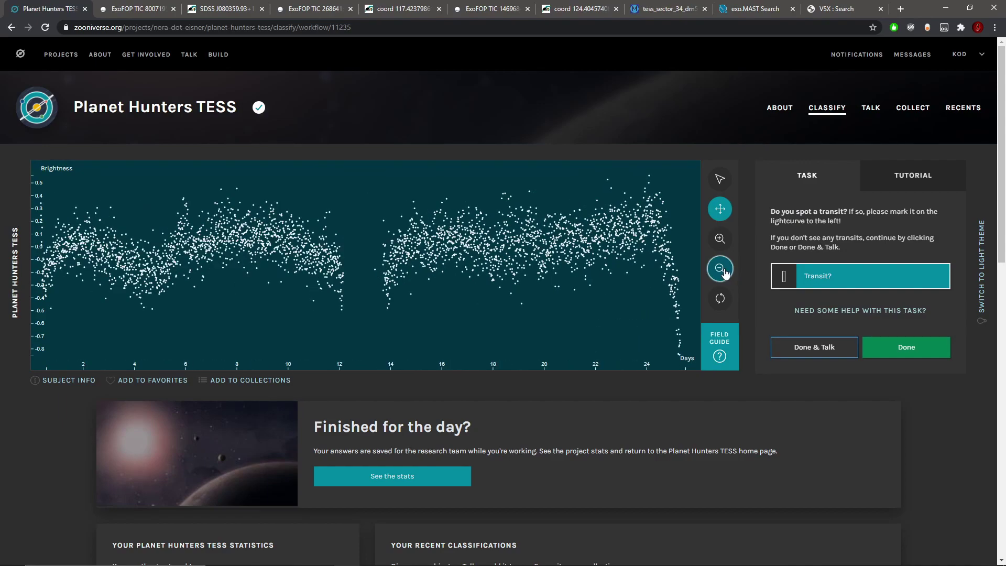
{"action": "left_click", "coordinate": [903, 354]}
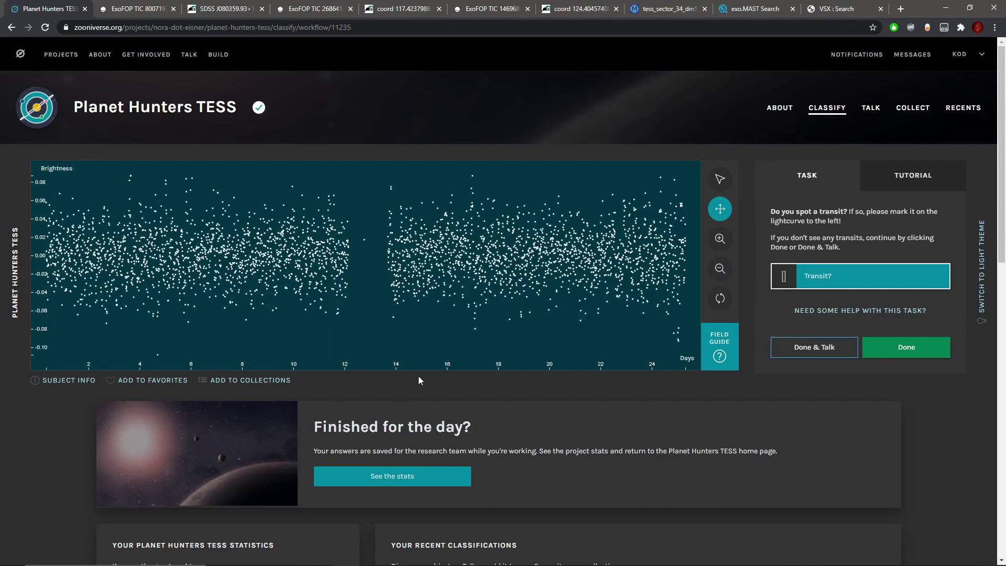
{"action": "left_click", "coordinate": [66, 381]}
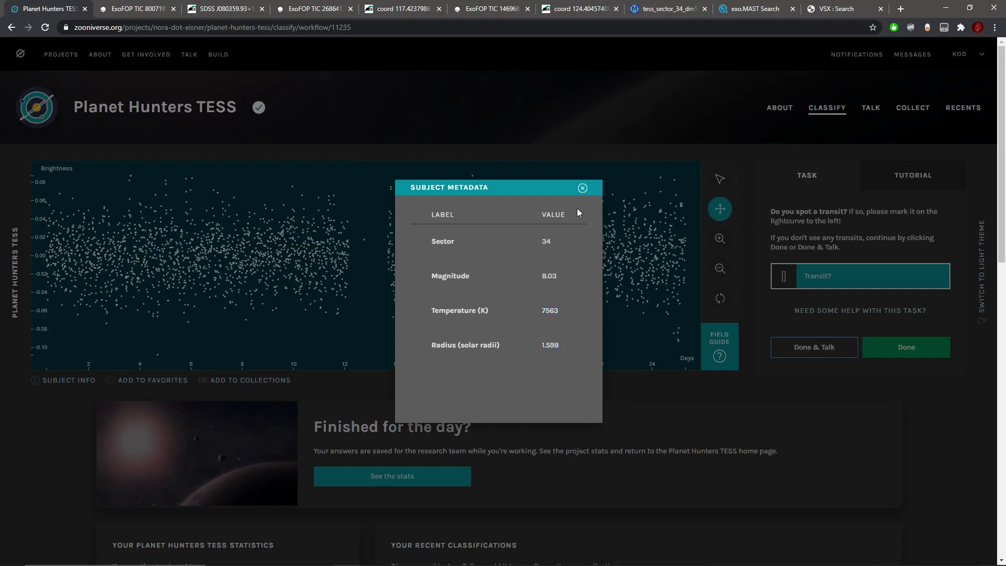
{"action": "left_click", "coordinate": [583, 188]}
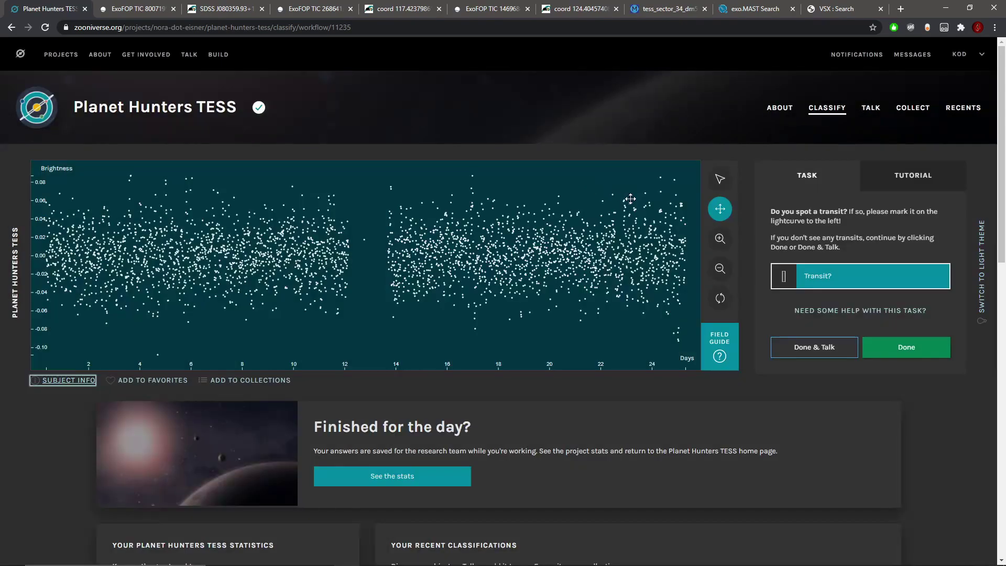
Zoom in and pan back through days 10–15 and 2–8 to the data's start, then zoom fully out.
{"action": "left_click", "coordinate": [726, 242]}
{"action": "scroll", "coordinate": [524, 272], "scroll_direction": "up", "scroll_amount": 2}
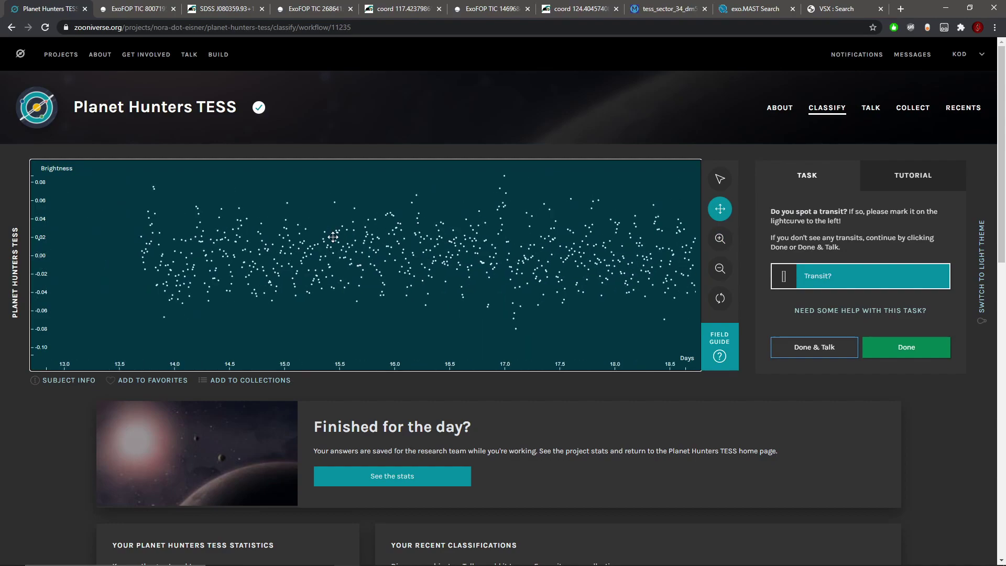
{"action": "left_click_drag", "start_coordinate": [435, 297], "coordinate": [571, 311]}
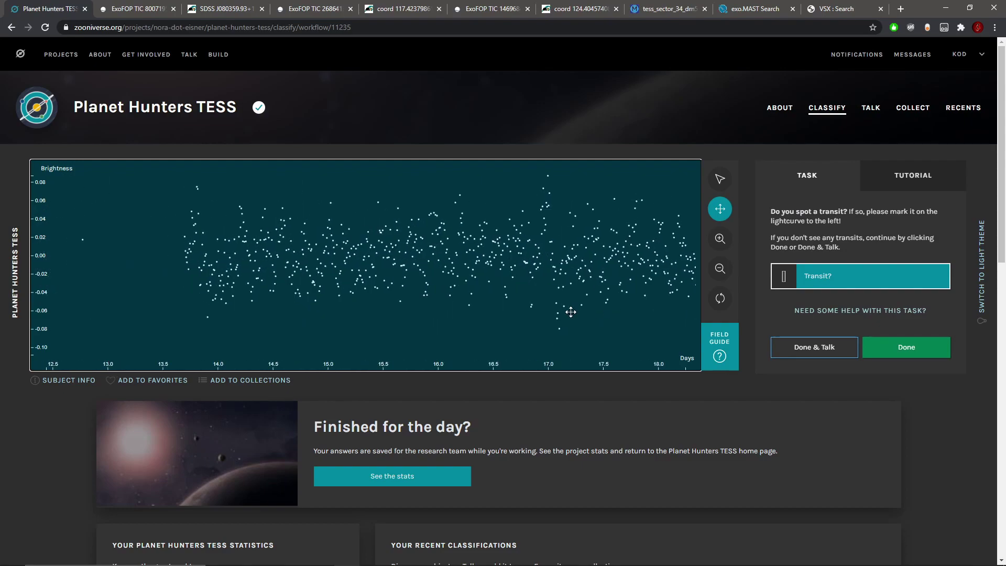
{"action": "left_click_drag", "start_coordinate": [273, 317], "coordinate": [445, 316]}
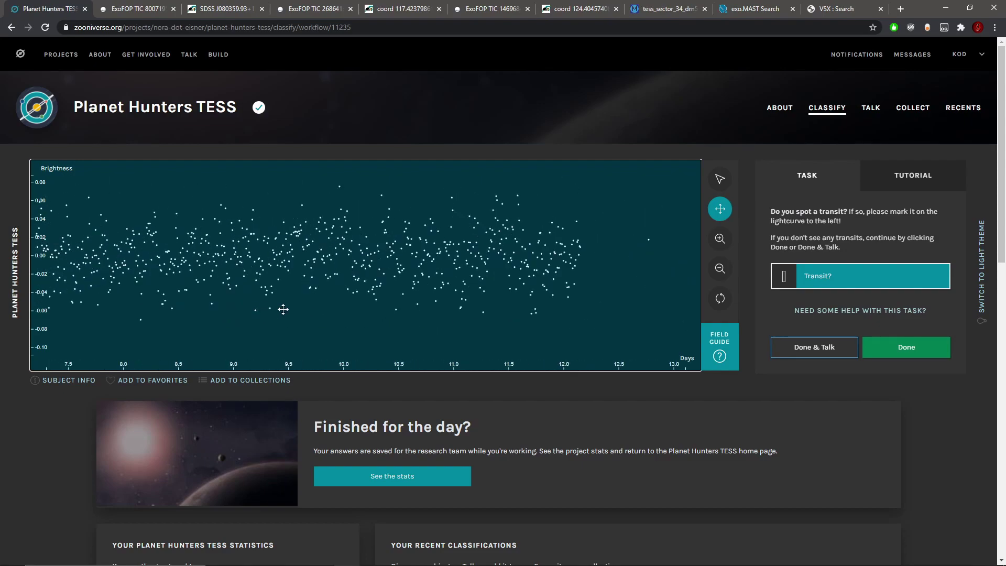
{"action": "left_click_drag", "start_coordinate": [102, 303], "coordinate": [358, 306]}
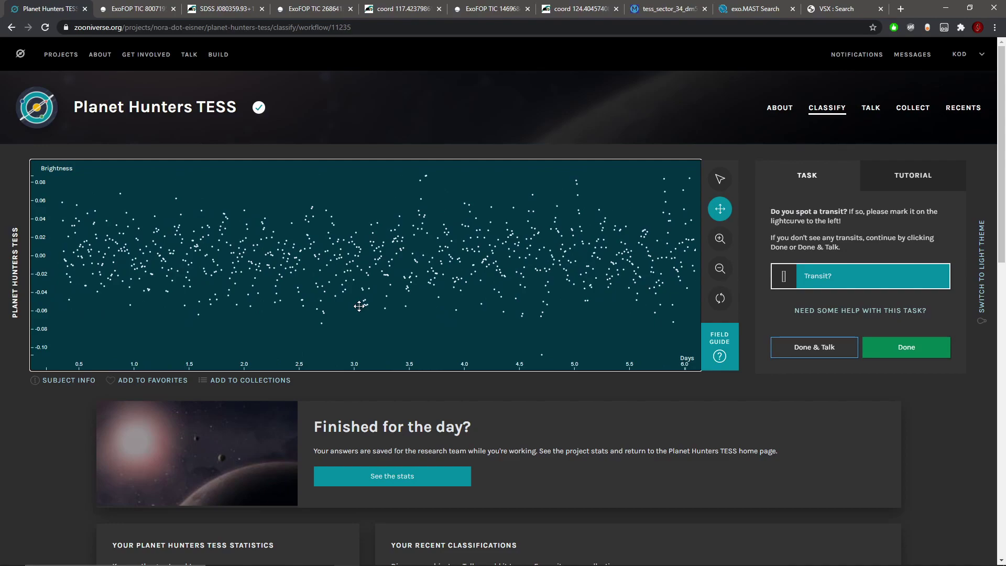
{"action": "left_click_drag", "start_coordinate": [262, 292], "coordinate": [491, 305]}
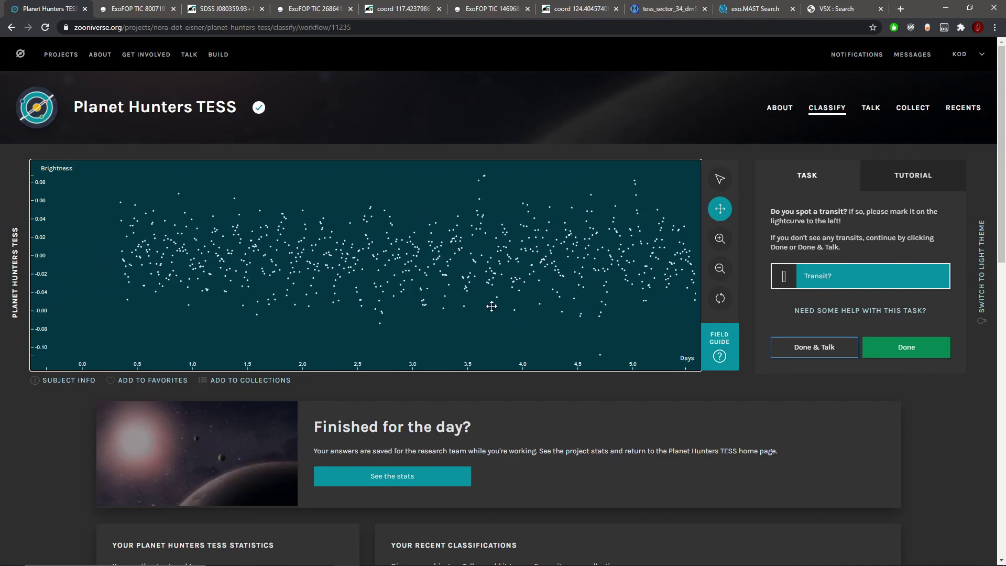
{"action": "left_click", "coordinate": [720, 269]}
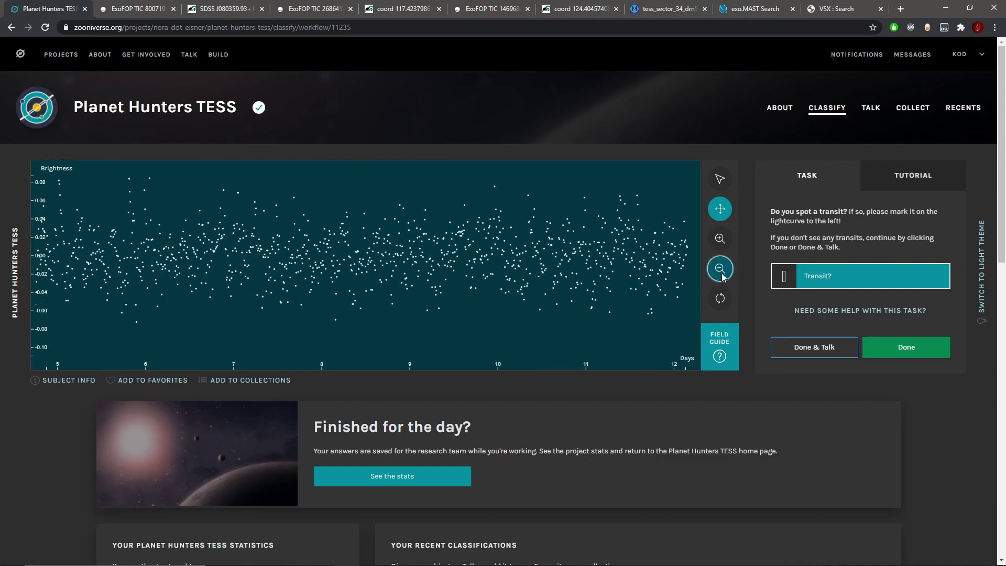
{"action": "left_click", "coordinate": [720, 269]}
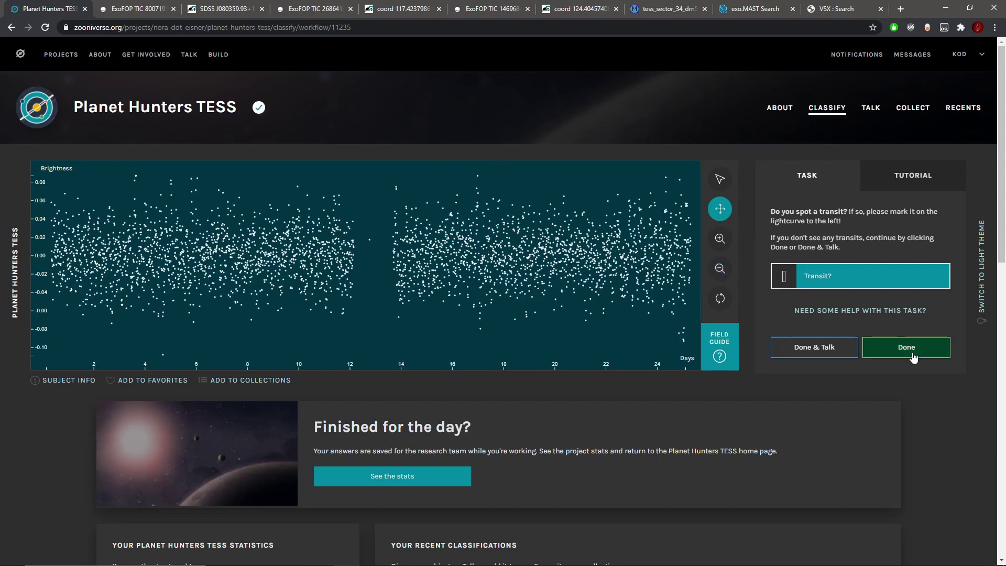
Submit the curve with no transits, inspect the next around days 15–19, and submit it too.
{"action": "left_click", "coordinate": [871, 352]}
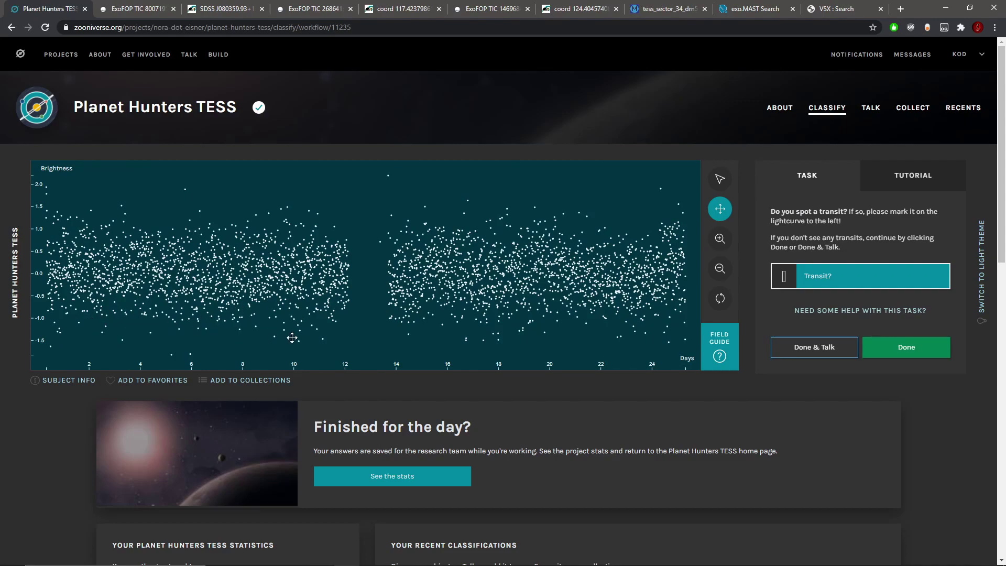
{"action": "left_click", "coordinate": [721, 240]}
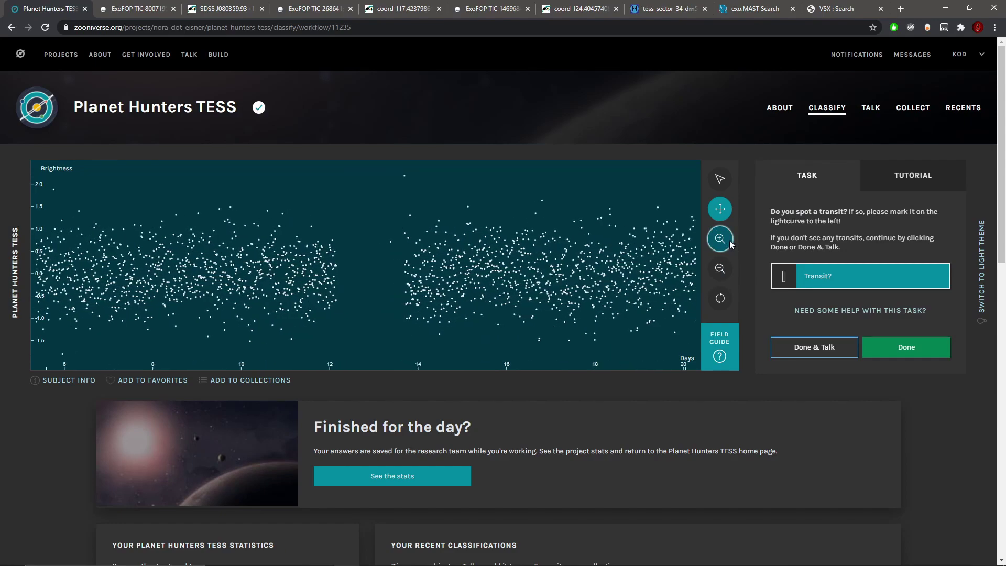
{"action": "left_click", "coordinate": [729, 241]}
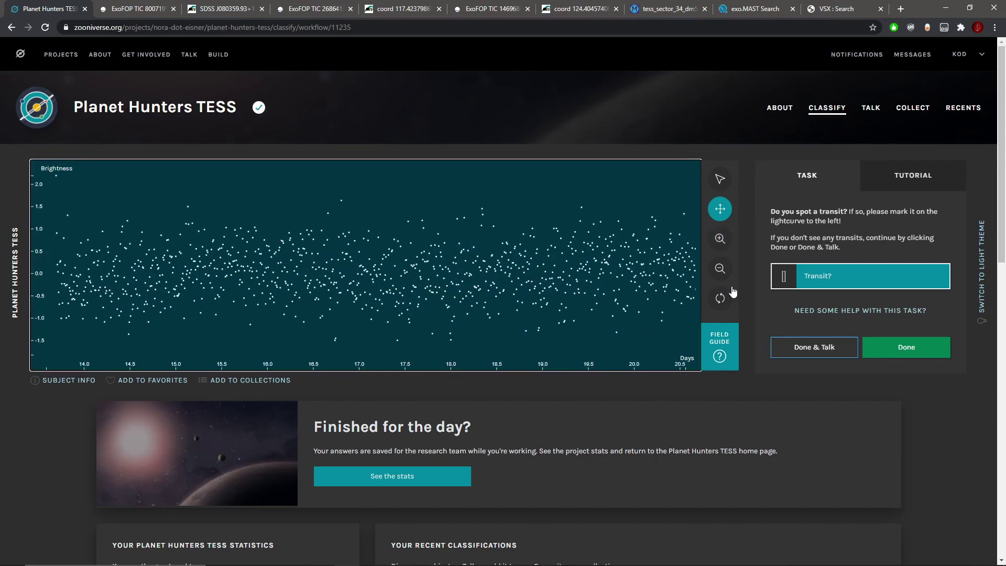
{"action": "left_click", "coordinate": [722, 241]}
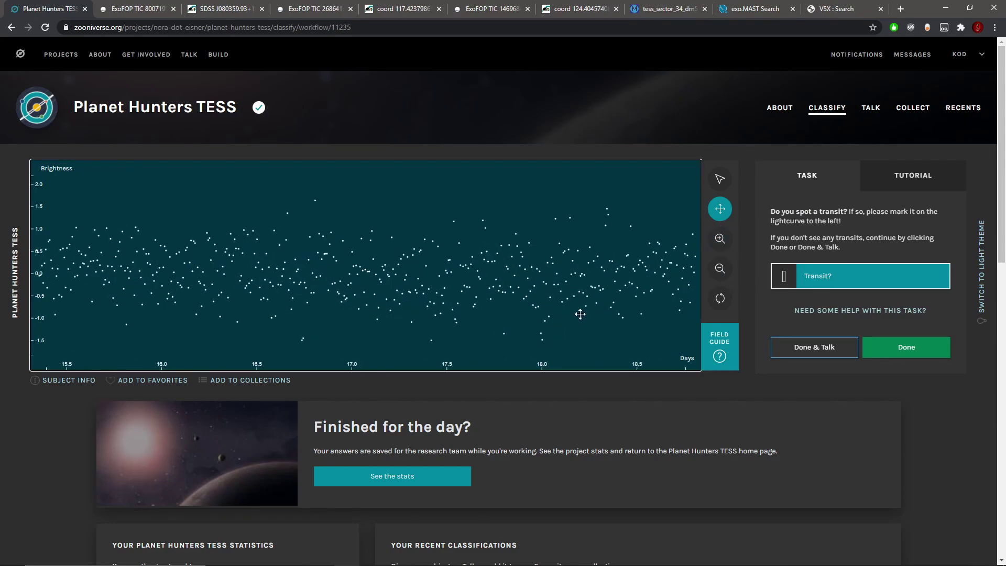
{"action": "left_click", "coordinate": [720, 269]}
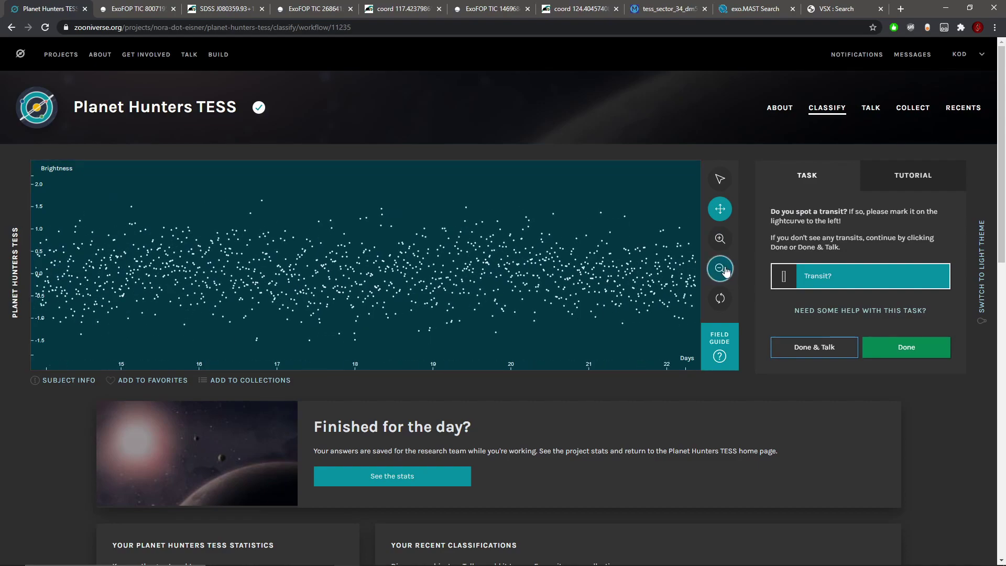
{"action": "left_click", "coordinate": [720, 269]}
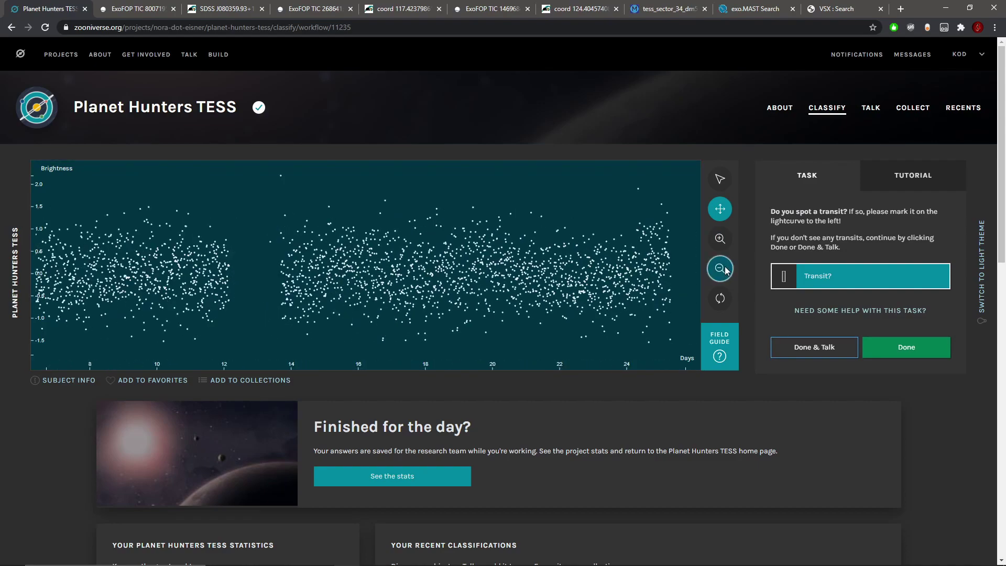
{"action": "left_click", "coordinate": [938, 361]}
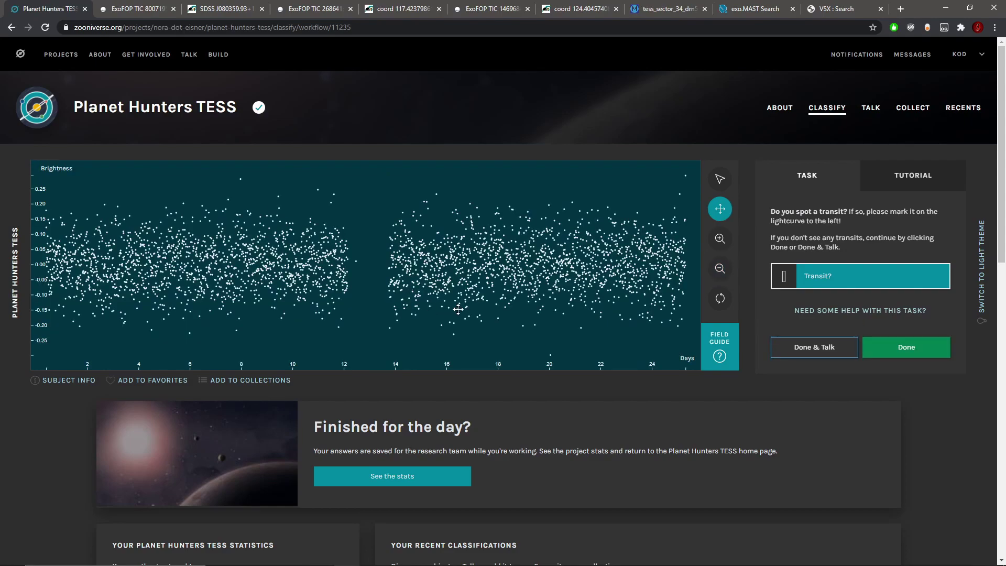
Check the third star's metadata, then zoom in on days 22–26 and return to the full curve.
{"action": "left_click", "coordinate": [51, 383]}
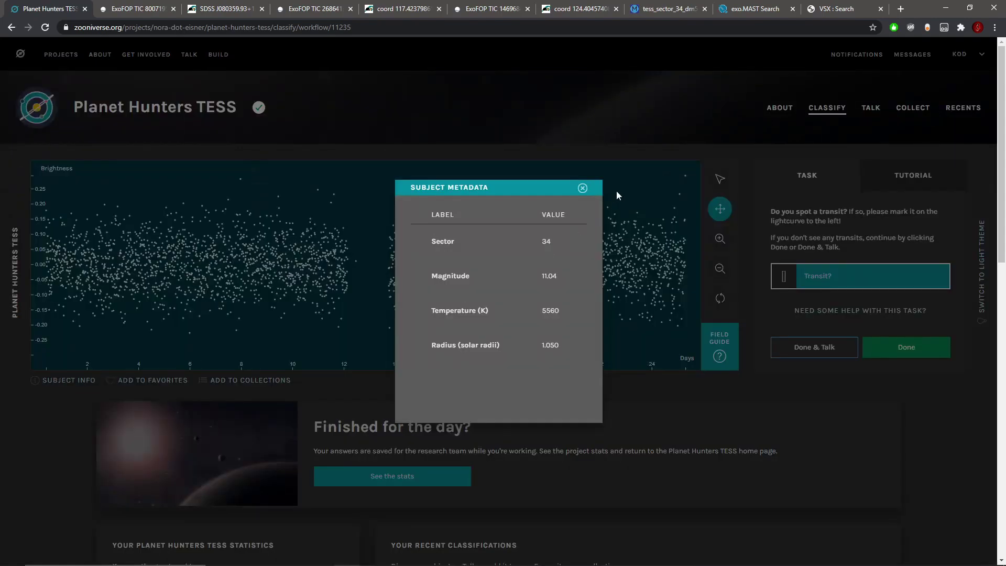
{"action": "left_click", "coordinate": [583, 188]}
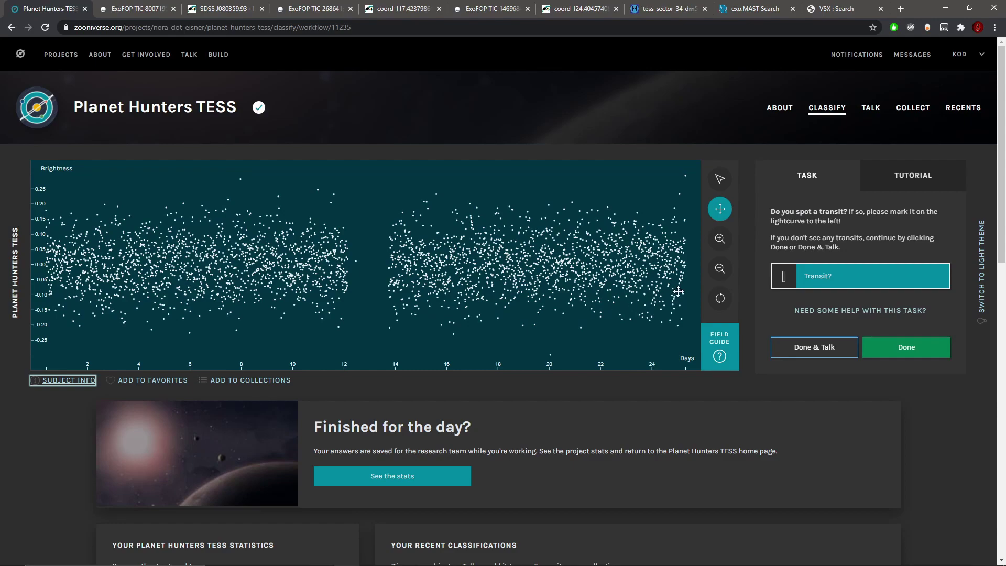
{"action": "left_click", "coordinate": [717, 244]}
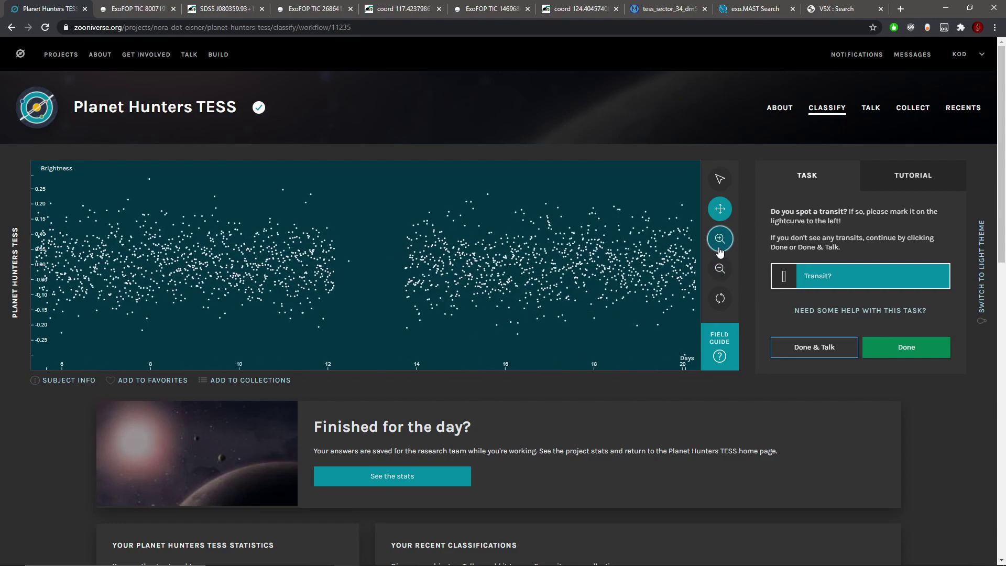
{"action": "scroll", "coordinate": [522, 263], "scroll_direction": "down", "scroll_amount": 5}
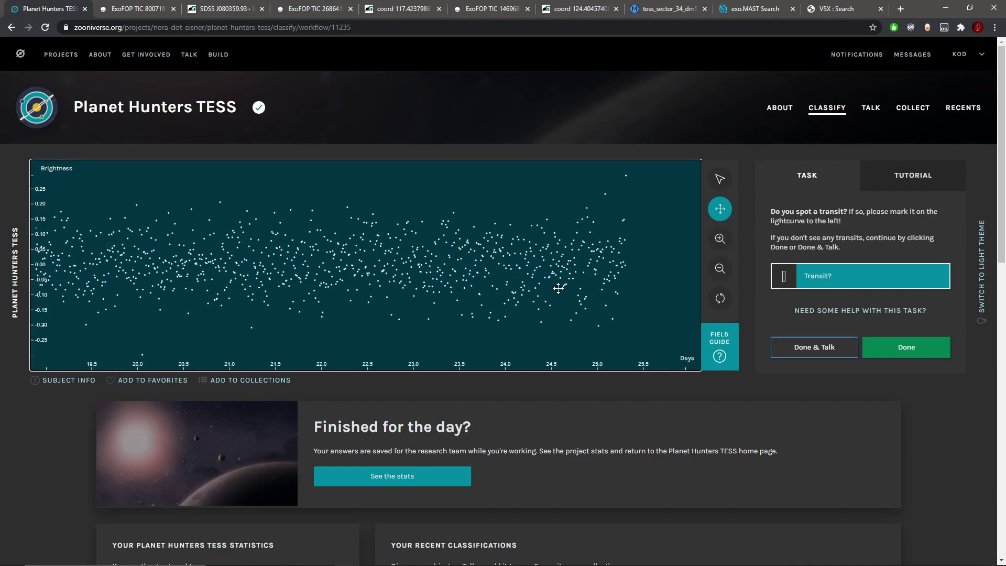
{"action": "left_click", "coordinate": [719, 238]}
{"action": "left_click_drag", "start_coordinate": [494, 274], "coordinate": [369, 275]}
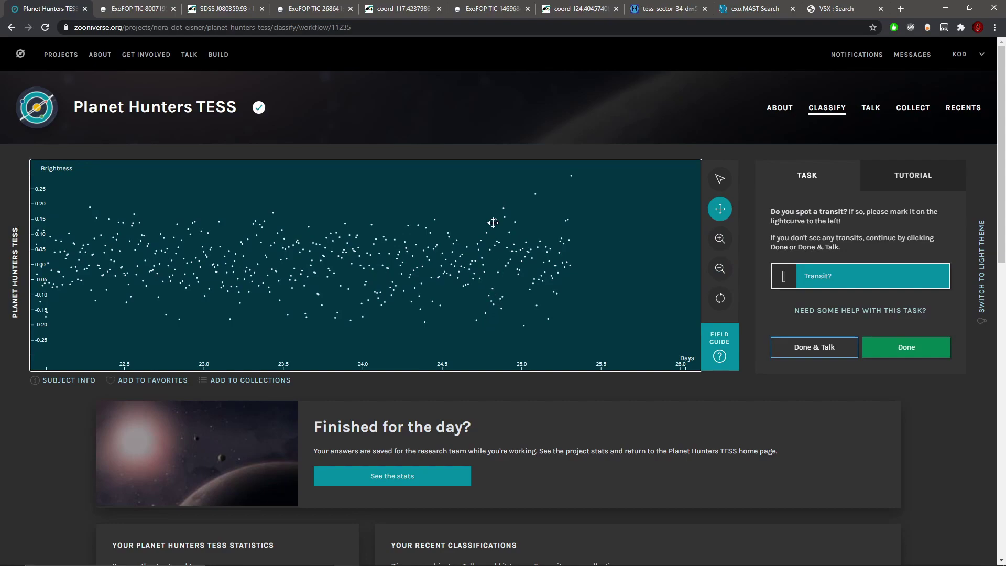
{"action": "left_click", "coordinate": [720, 268]}
{"action": "left_click", "coordinate": [720, 268]}
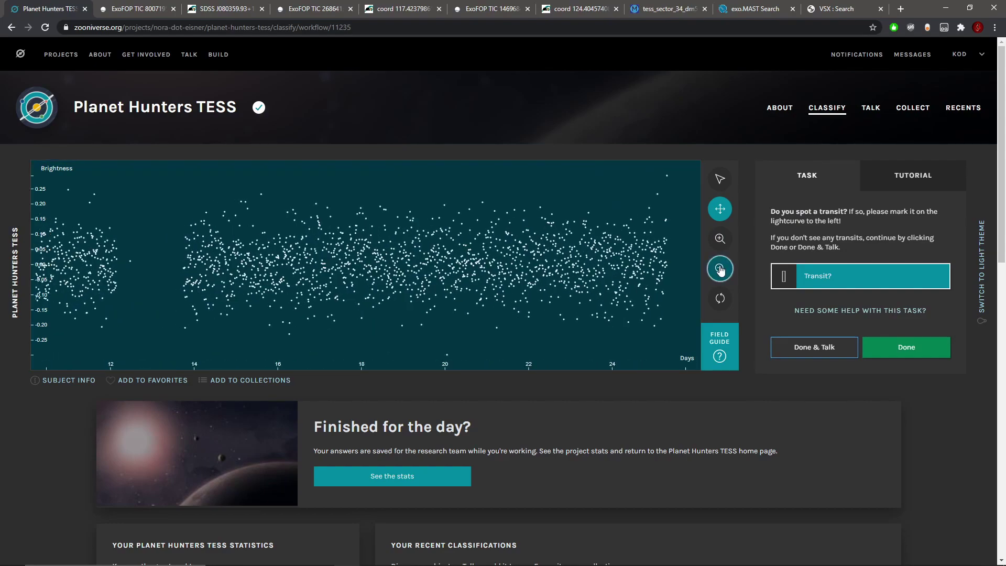
{"action": "left_click", "coordinate": [719, 268]}
Submit five consecutive light curves with Done, marking no transits on any.
{"action": "left_click", "coordinate": [925, 348]}
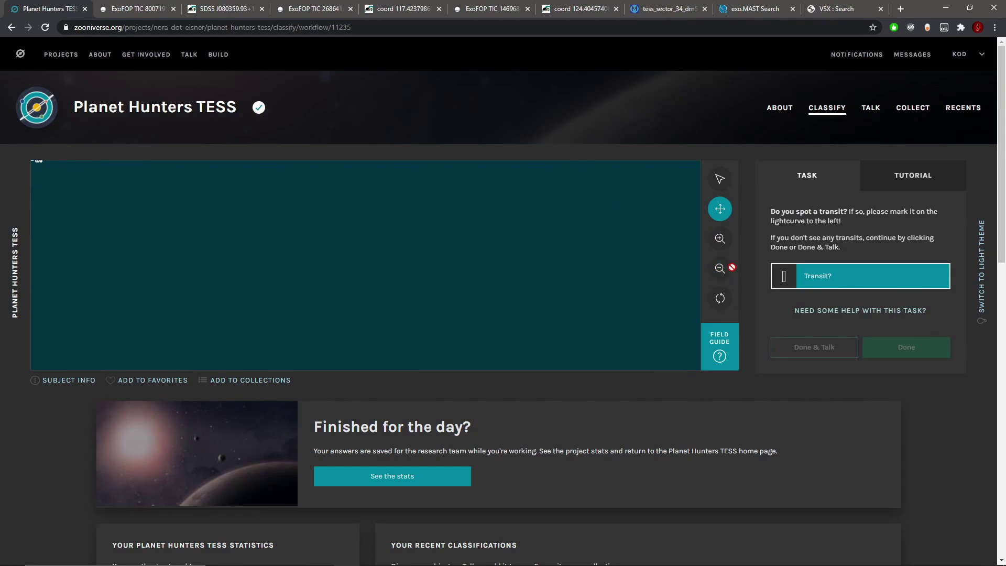
{"action": "scroll", "coordinate": [557, 213], "scroll_direction": "down", "scroll_amount": 1}
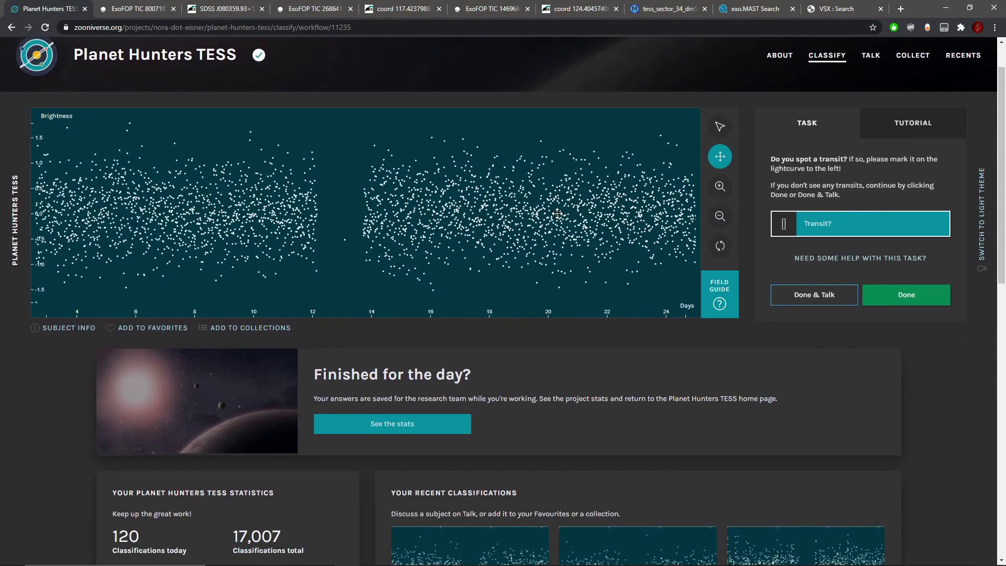
{"action": "scroll", "coordinate": [537, 261], "scroll_direction": "down", "scroll_amount": 1}
{"action": "scroll", "coordinate": [543, 344], "scroll_direction": "up", "scroll_amount": 2}
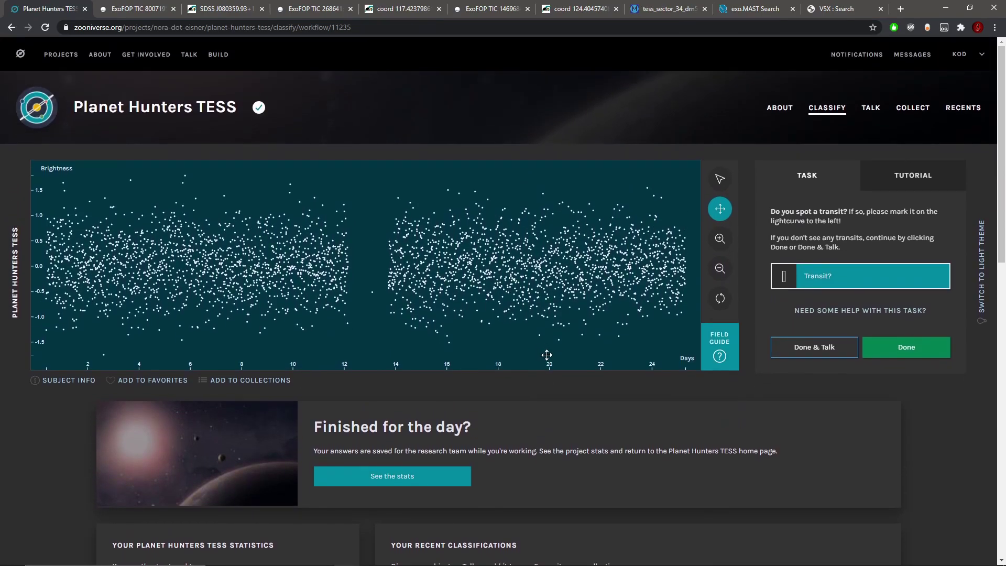
{"action": "left_click", "coordinate": [914, 347]}
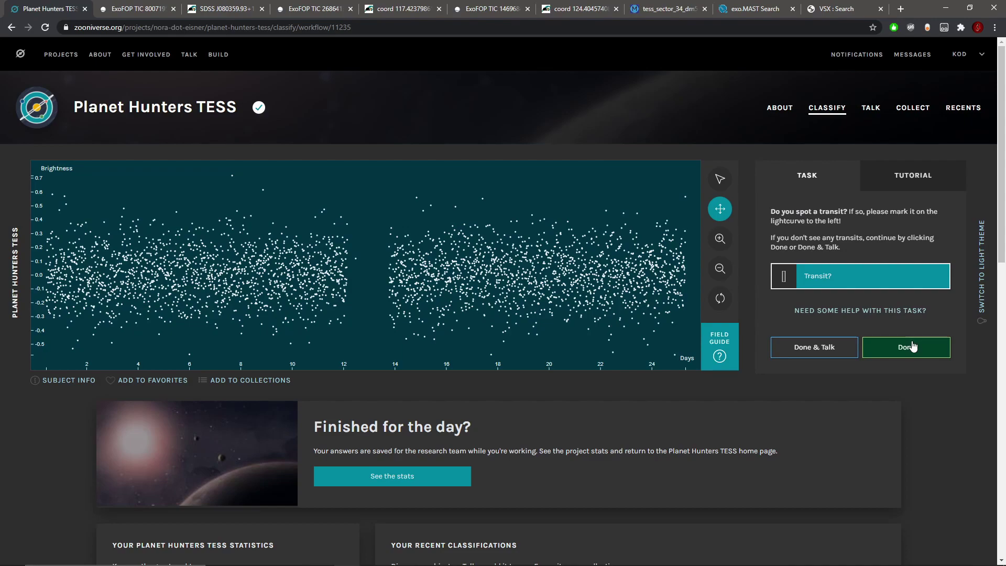
{"action": "left_click", "coordinate": [911, 345]}
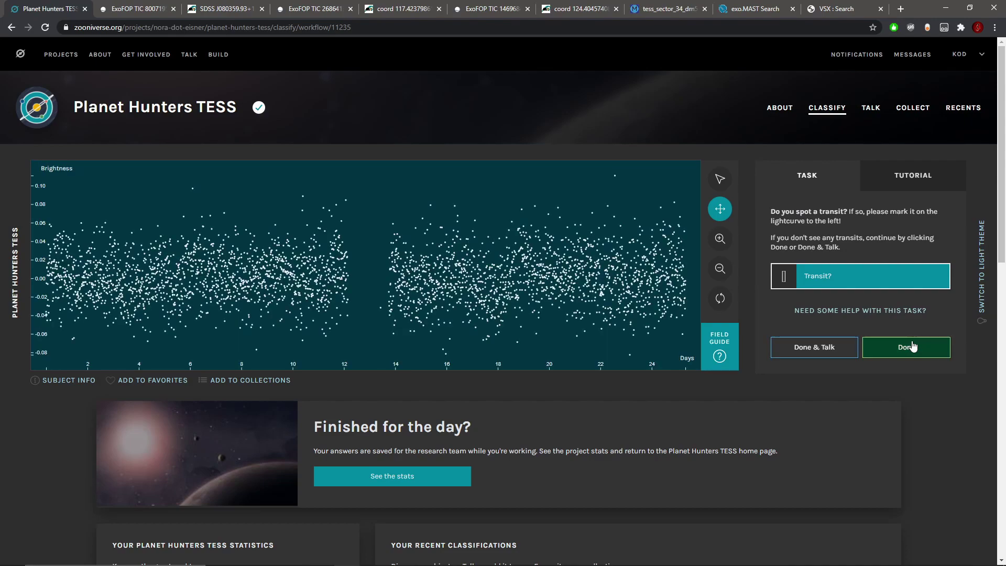
{"action": "left_click", "coordinate": [912, 346]}
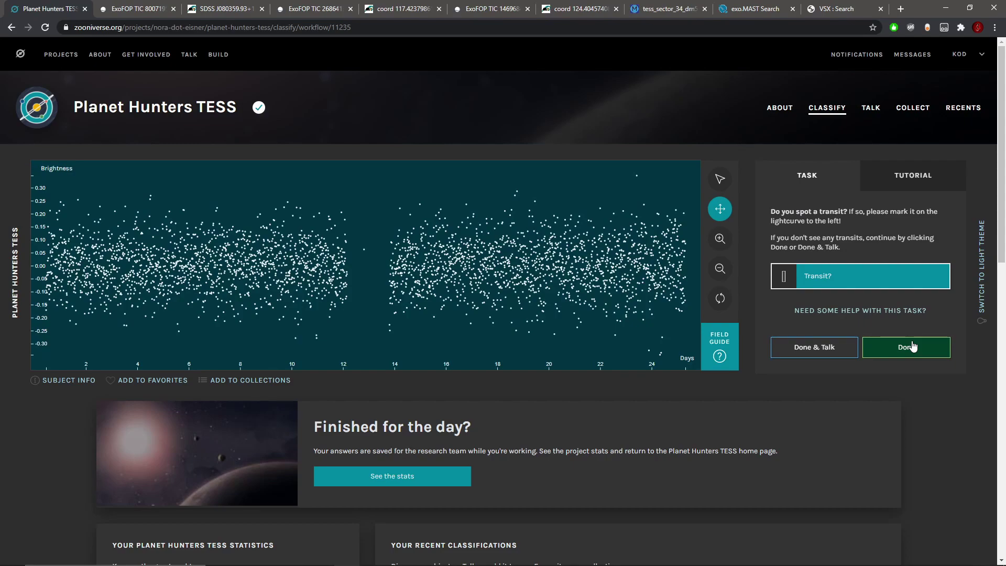
{"action": "left_click", "coordinate": [912, 346]}
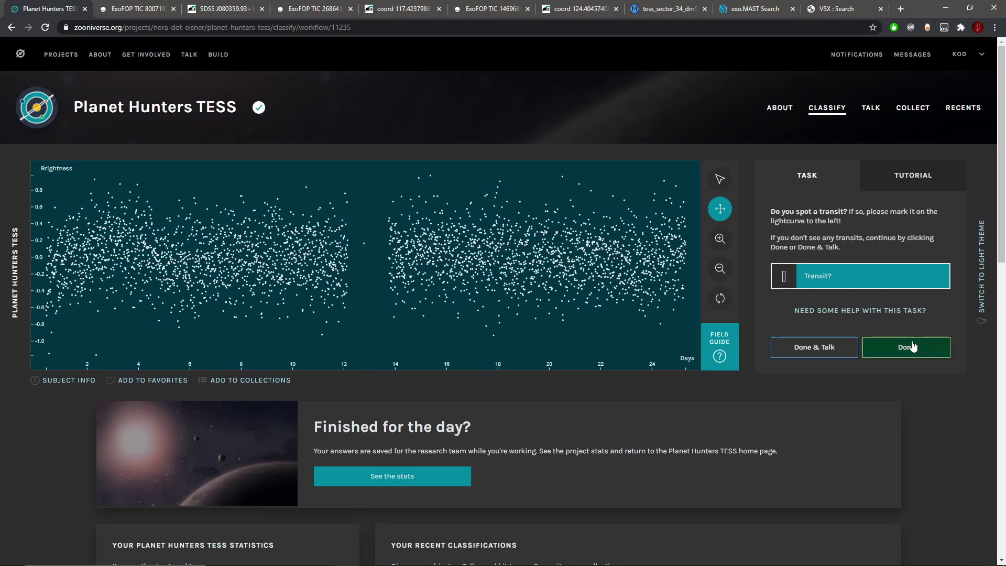